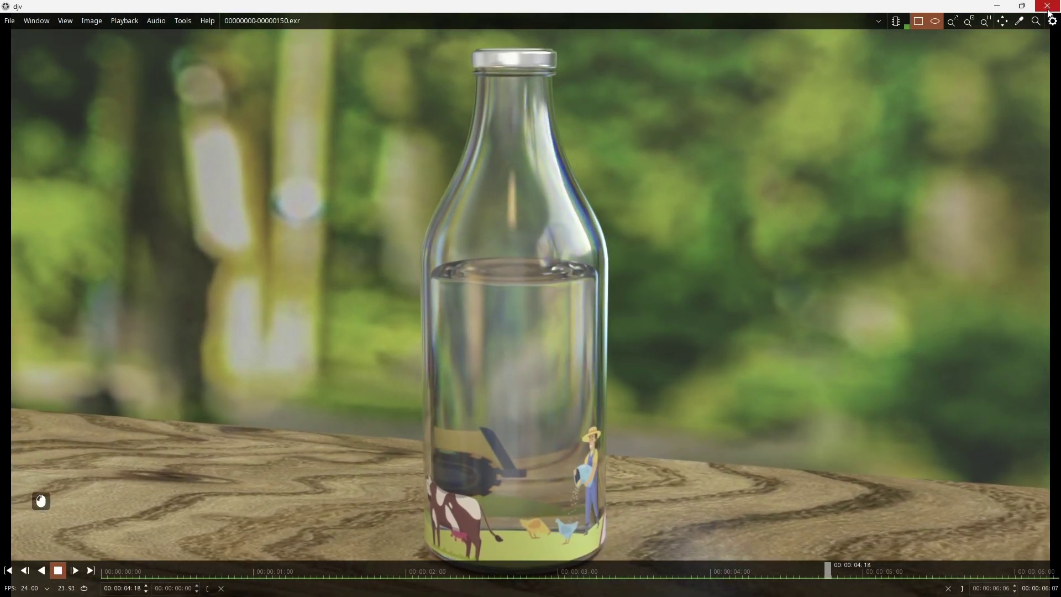
- Close the bottle render in the djv viewer and switch to the bottle scene in 3ds Max
click(1049, 6)
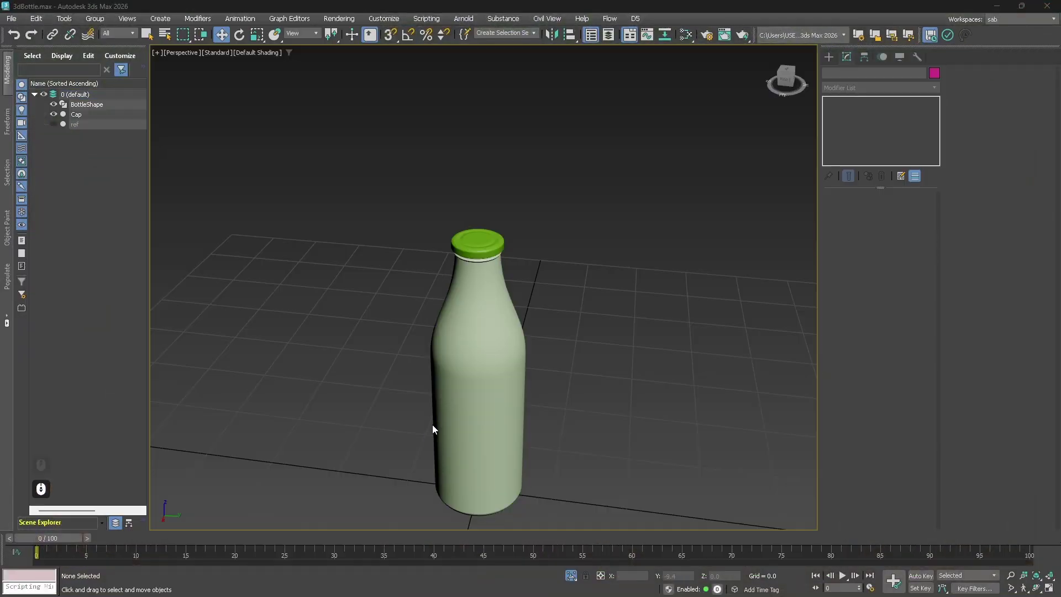
middle_drag(432, 425, 431, 351)
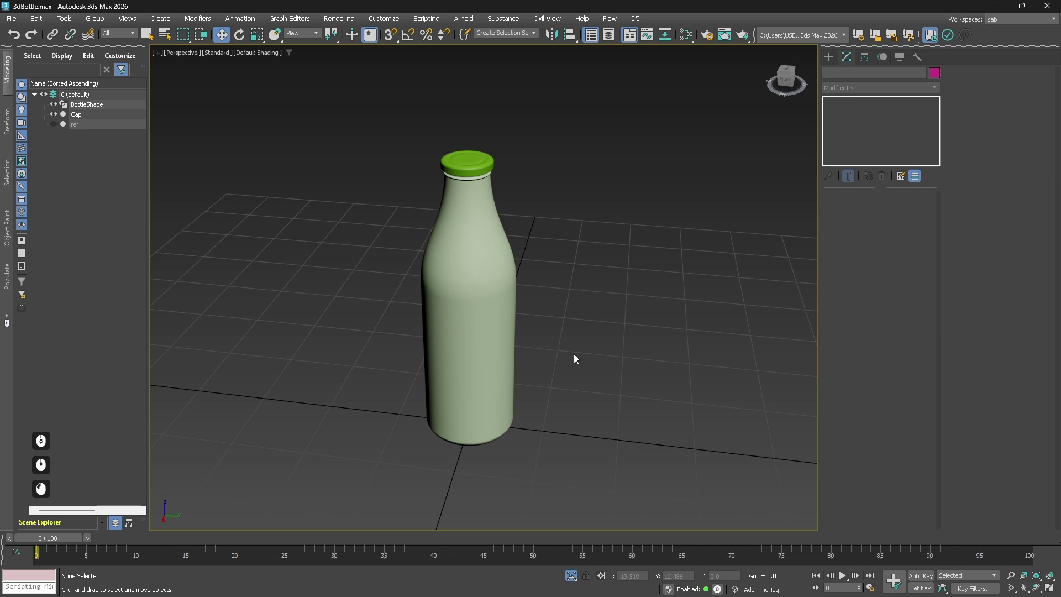
key(shift+a)
click(556, 317)
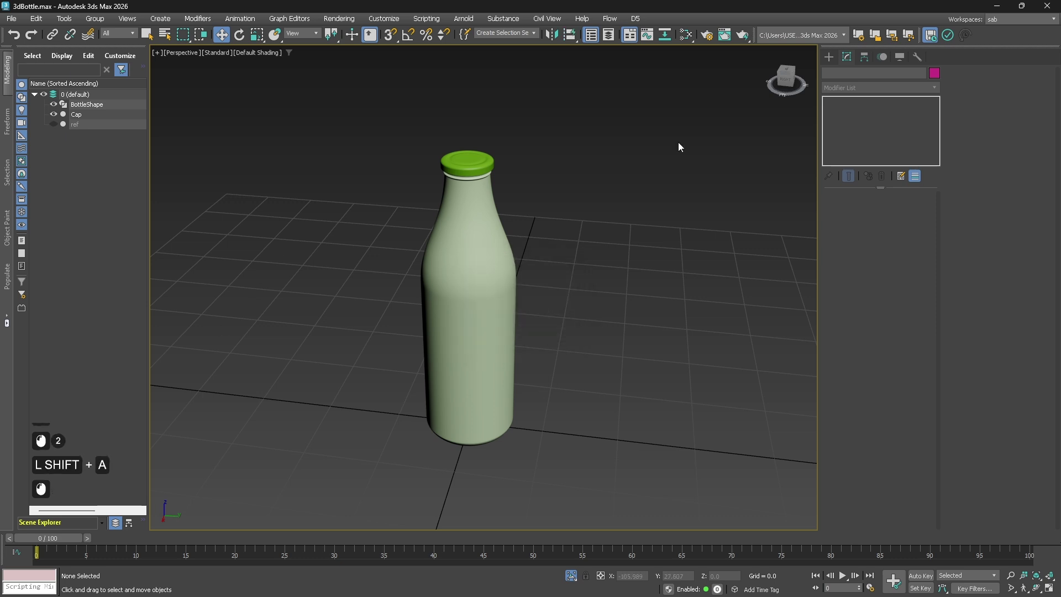
- Create a wide, flat box beneath the bottle as a ground slab
click(829, 57)
click(850, 144)
drag(176, 258, 749, 505)
click(480, 485)
middle_drag(479, 472, 463, 423)
key(w)
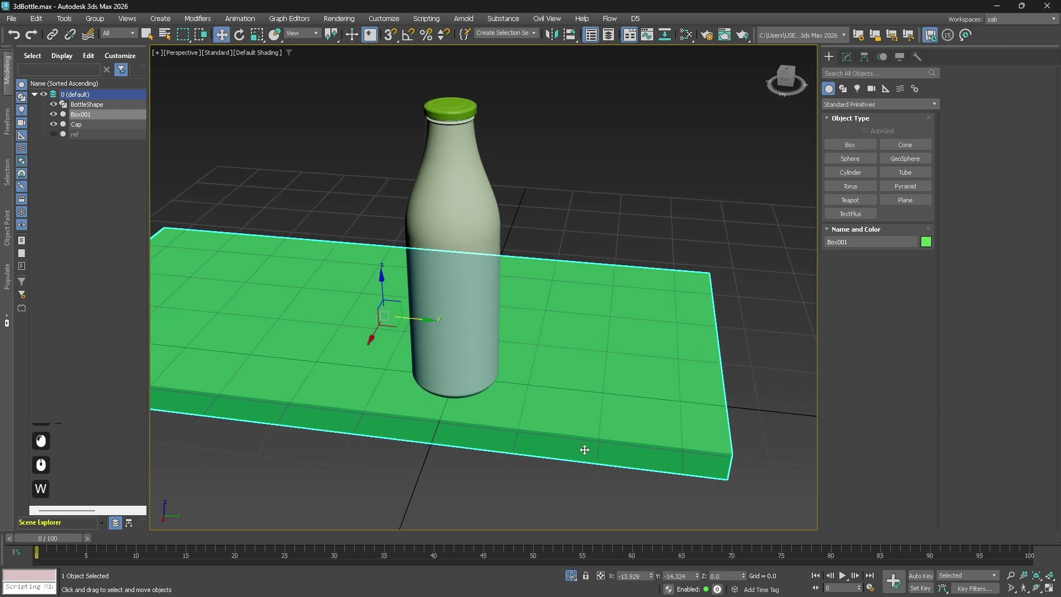
- Center the ground box on the bottle by setting its X and Y position to 0
right_click(652, 575)
right_click(695, 575)
scroll(558, 325, down, 5)
scroll(559, 325, up, 2)
- Increase the ground box's length and width so it extends farther around the bottle, and deselect it
click(847, 57)
drag(913, 211, 914, 193)
drag(913, 223, 913, 215)
click(538, 257)
scroll(544, 288, up, 4)
middle_drag(555, 326, 558, 401)
click(363, 255)
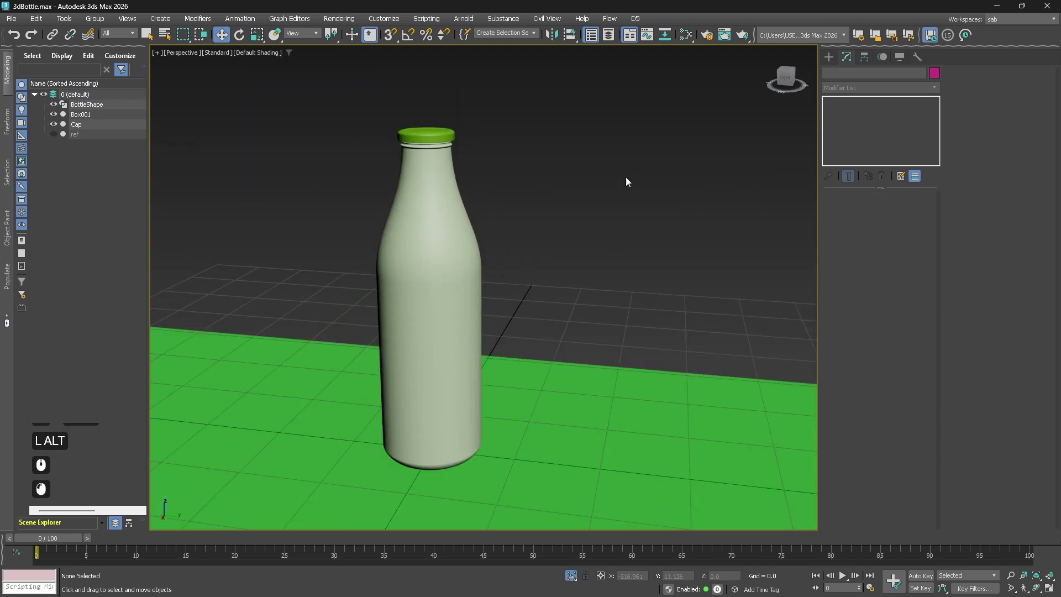
- Place an Arnold quad light on the ground box beside the bottle
click(829, 57)
click(857, 89)
click(881, 103)
click(857, 133)
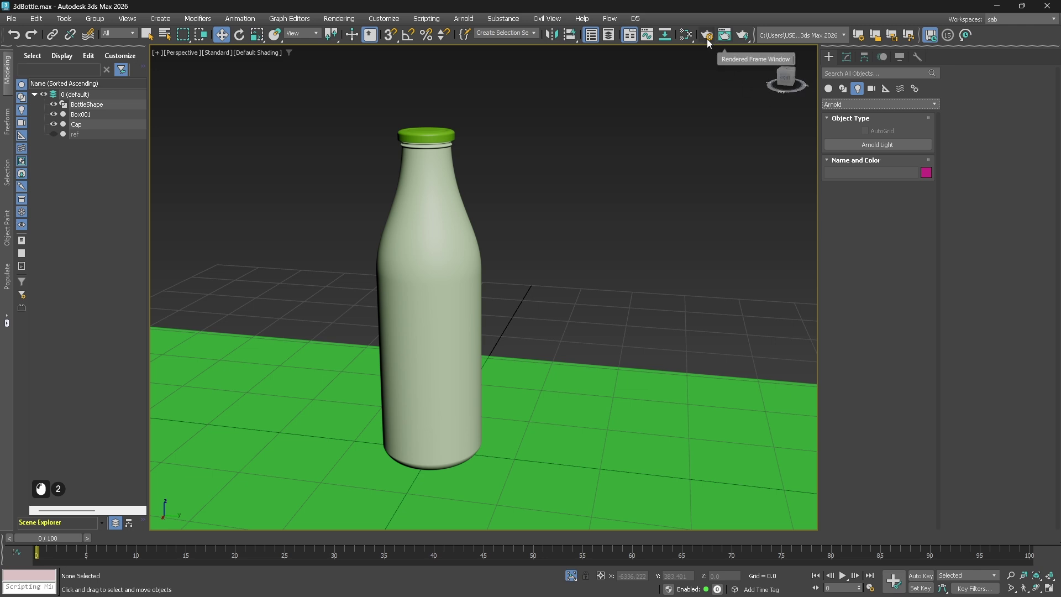
click(878, 145)
key(Delete)
click(528, 404)
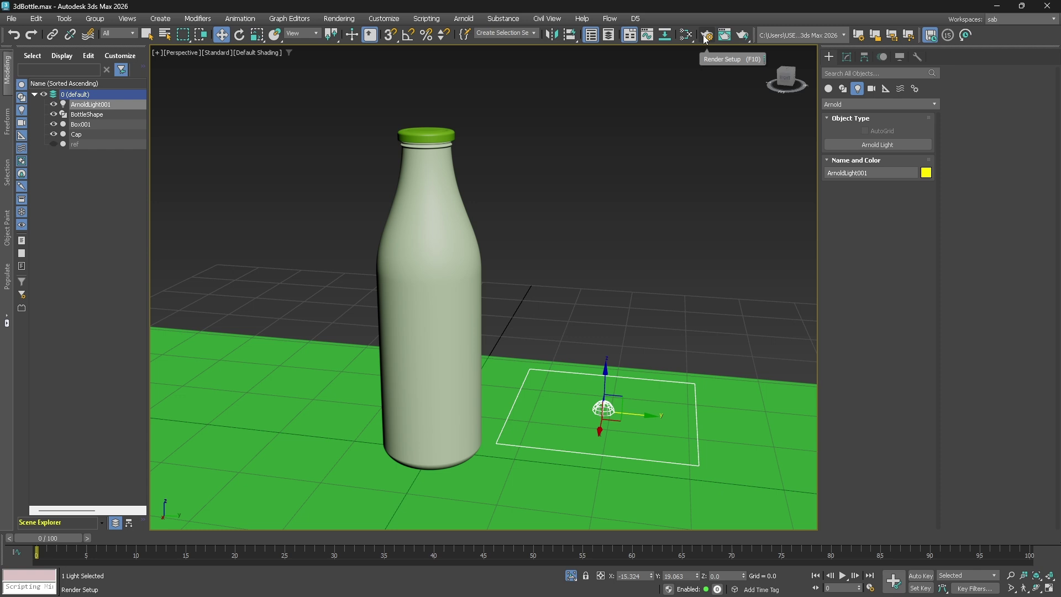
- Set the render output size to 1920x1080 with Arnold as the renderer
click(706, 36)
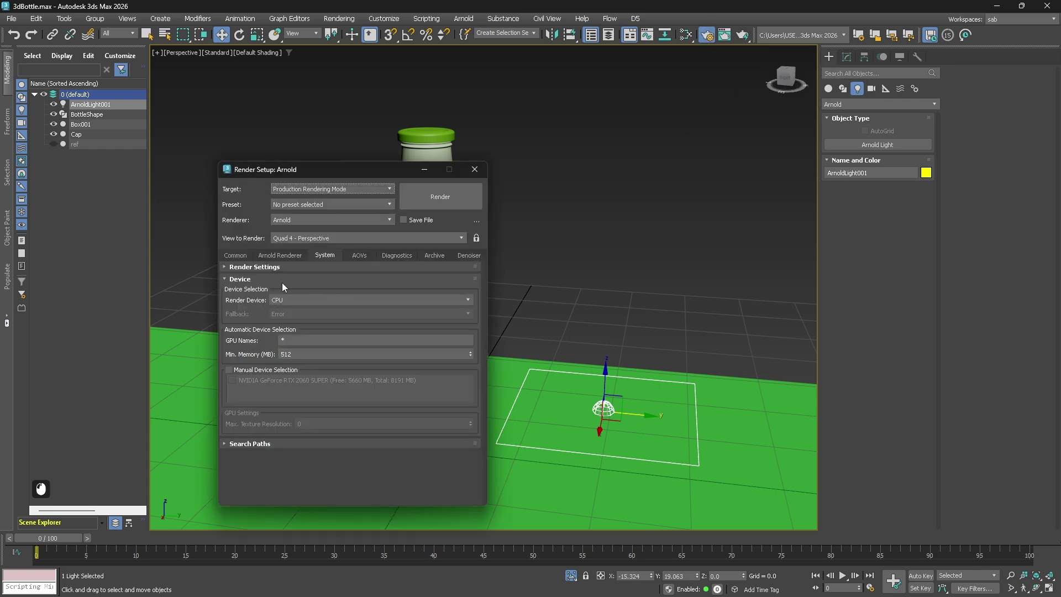
click(236, 255)
drag(314, 175, 340, 95)
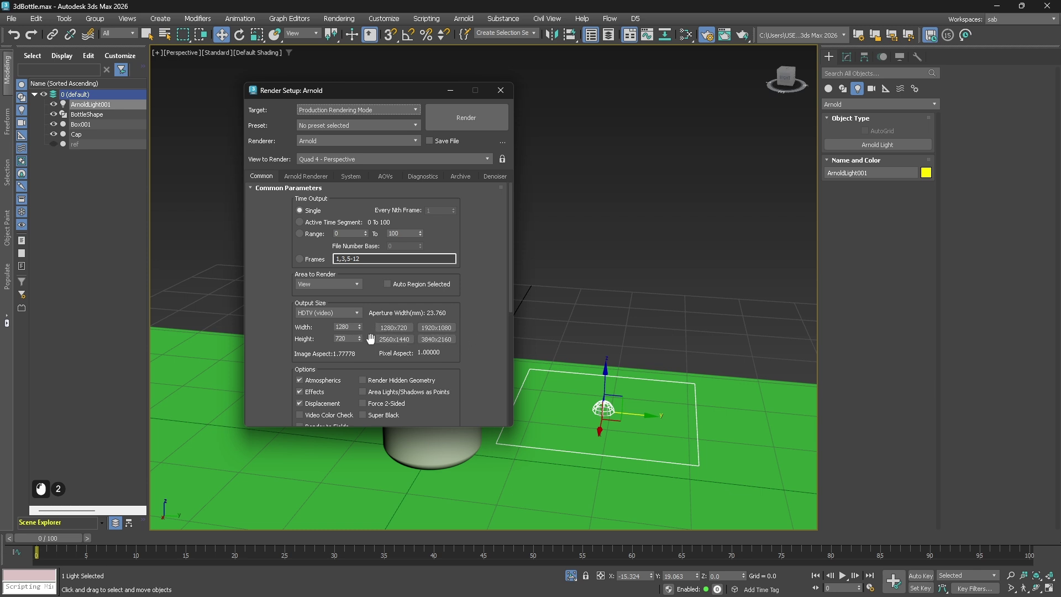
click(446, 327)
drag(294, 327, 314, 374)
click(324, 139)
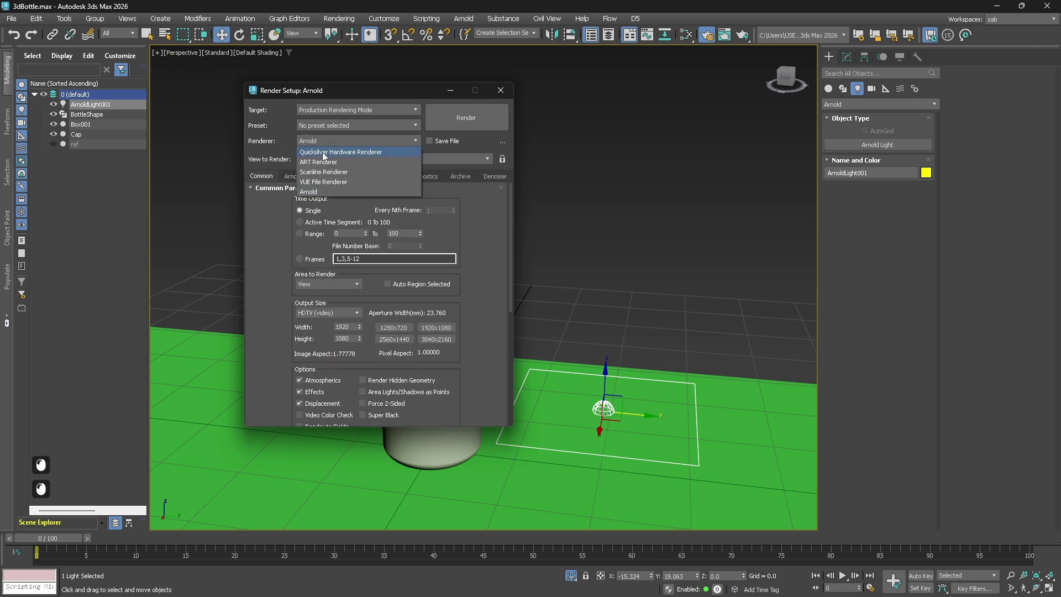
click(309, 192)
- Set Arnold's Camera (AA) samples to 6
click(306, 176)
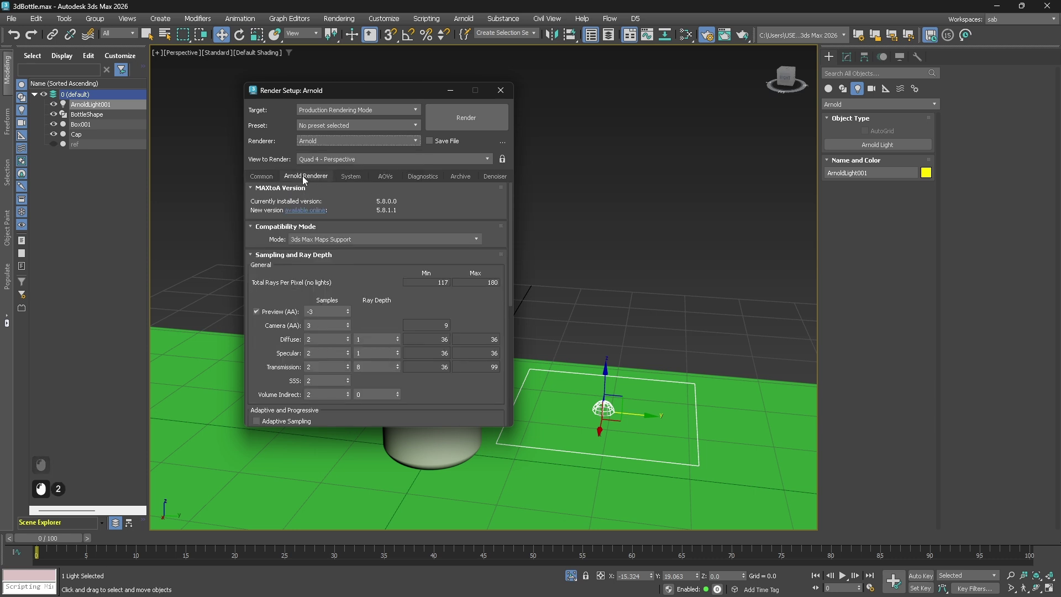
click(307, 325)
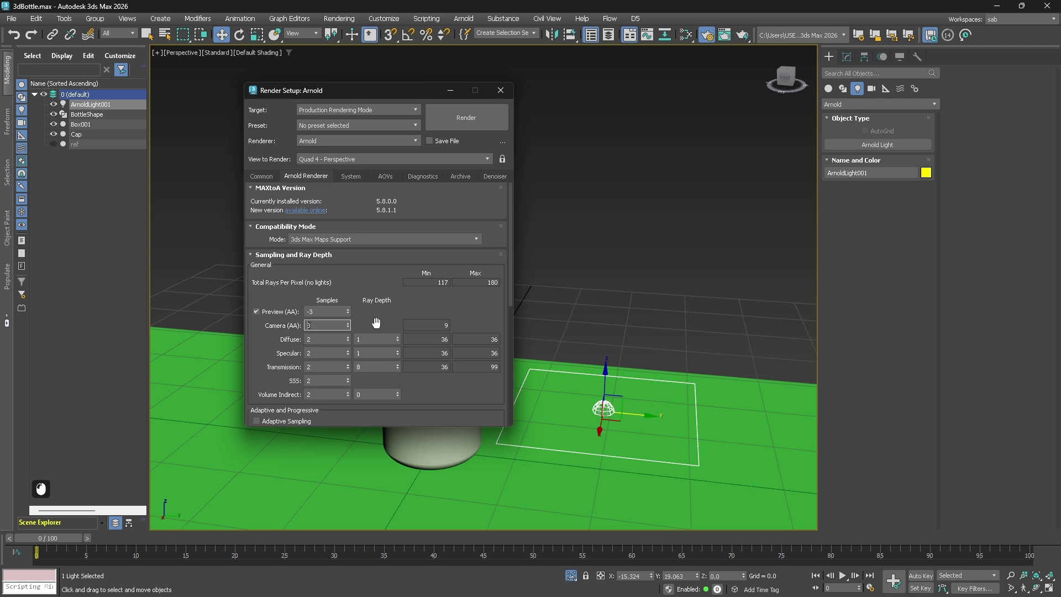
text(6)
key(Return)
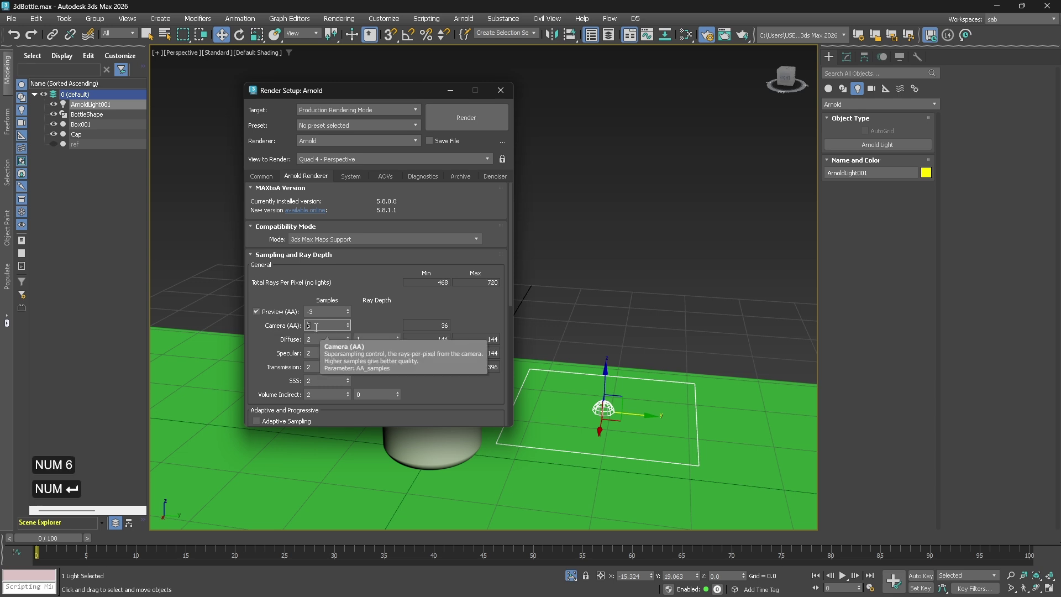
- Set the Arnold render device to GPU and close the render settings
click(350, 176)
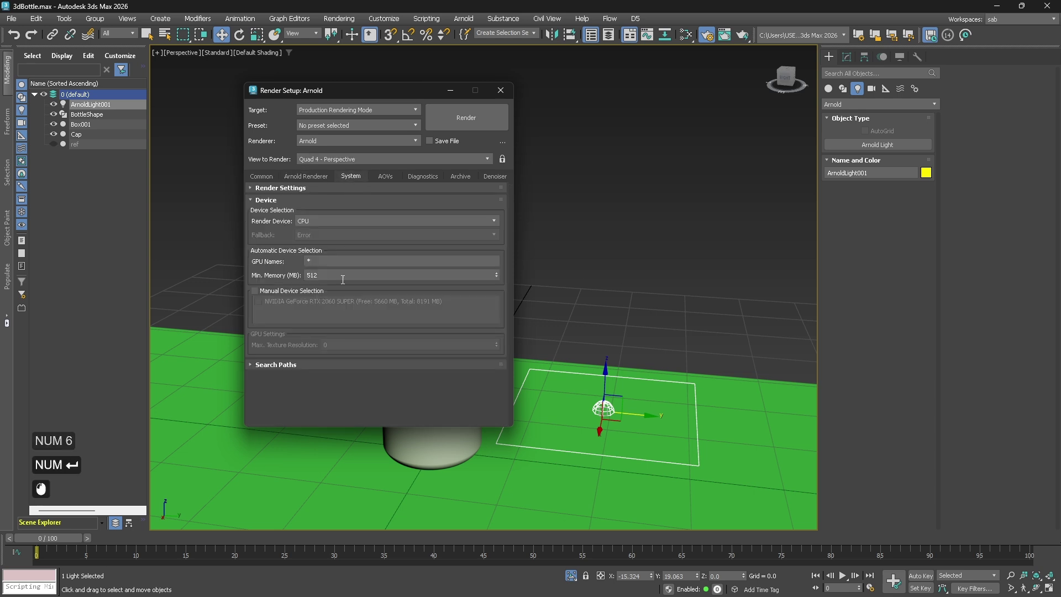
click(331, 221)
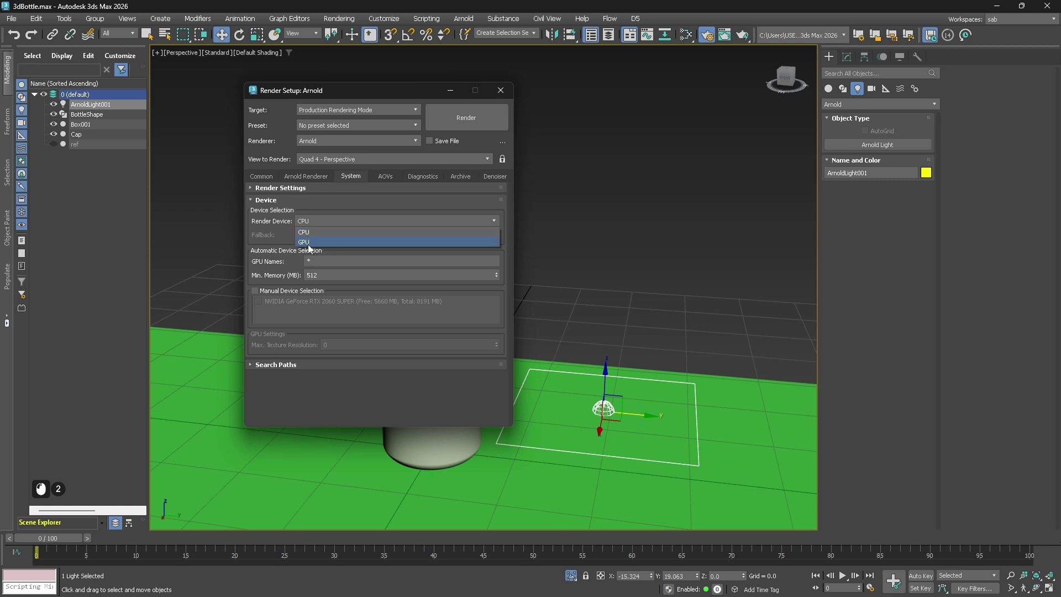
click(307, 242)
click(608, 327)
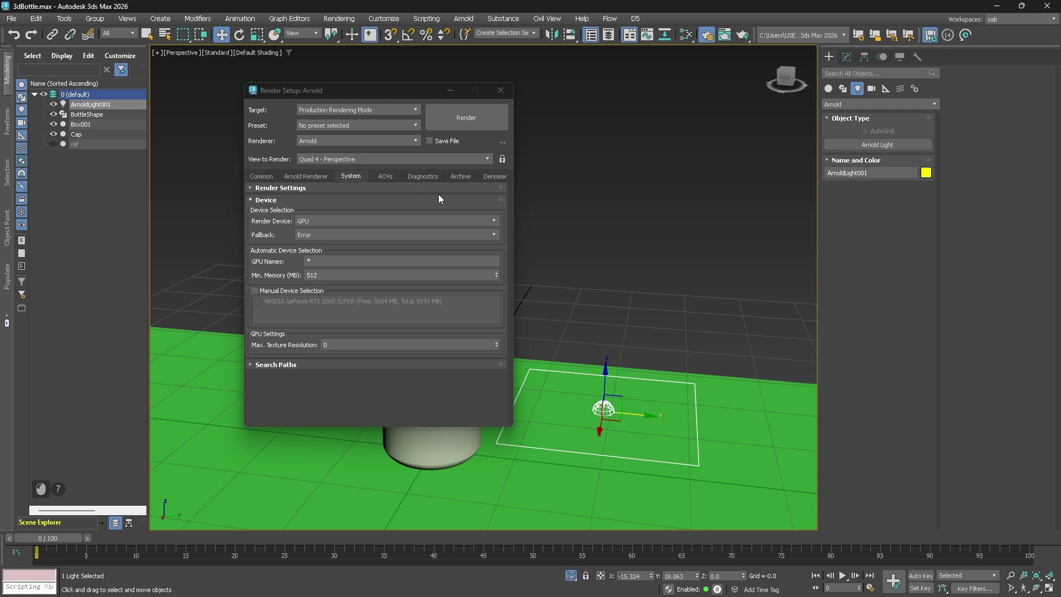
click(492, 175)
click(342, 178)
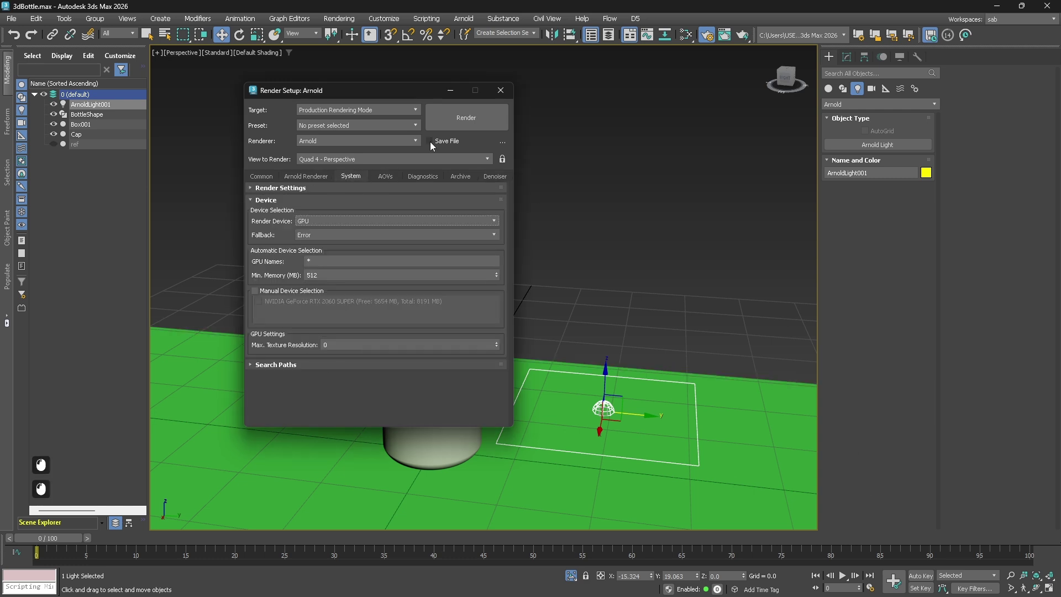
click(496, 94)
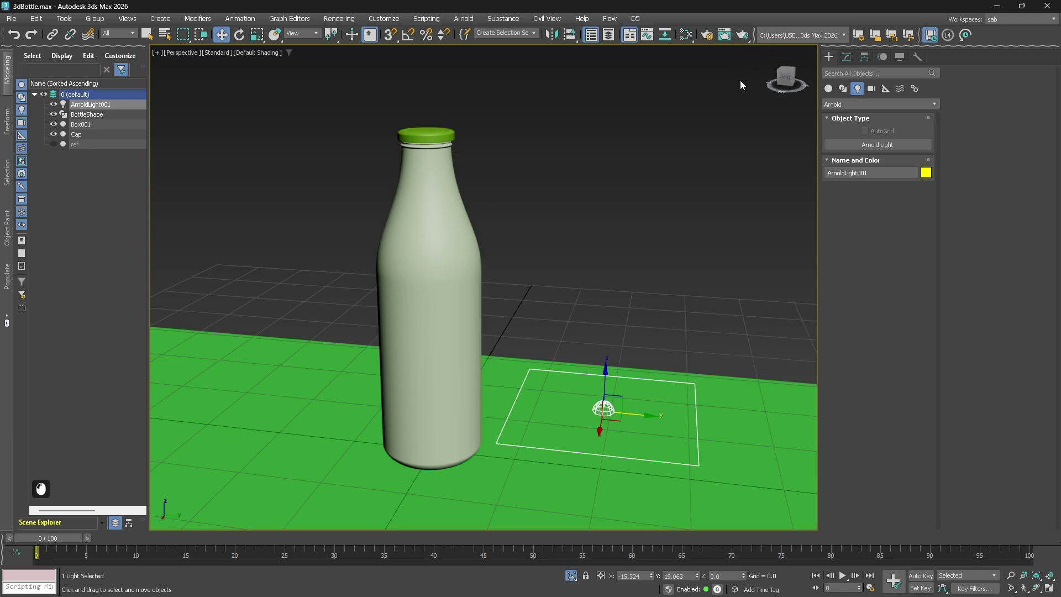
- Render the perspective view with Arnold and inspect the result in the maximized render window
click(742, 36)
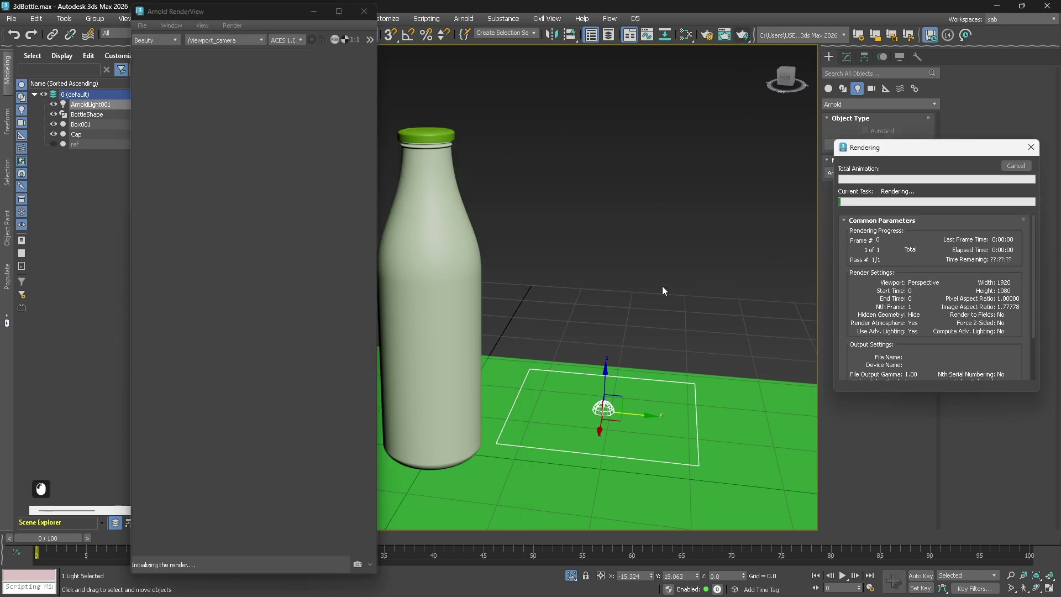
click(339, 11)
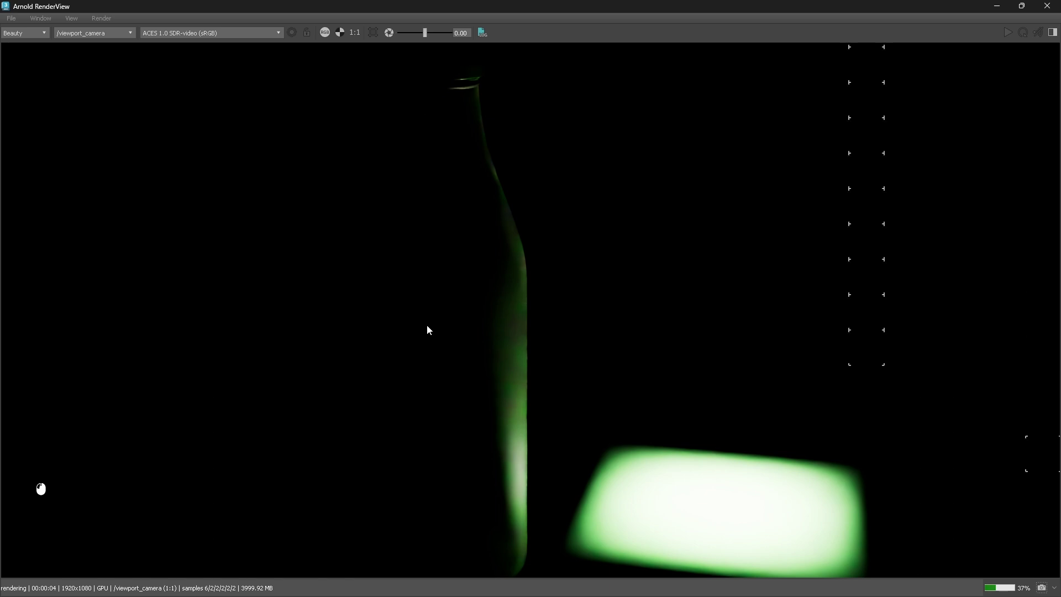
scroll(426, 326, down, 2)
scroll(440, 326, up, 2)
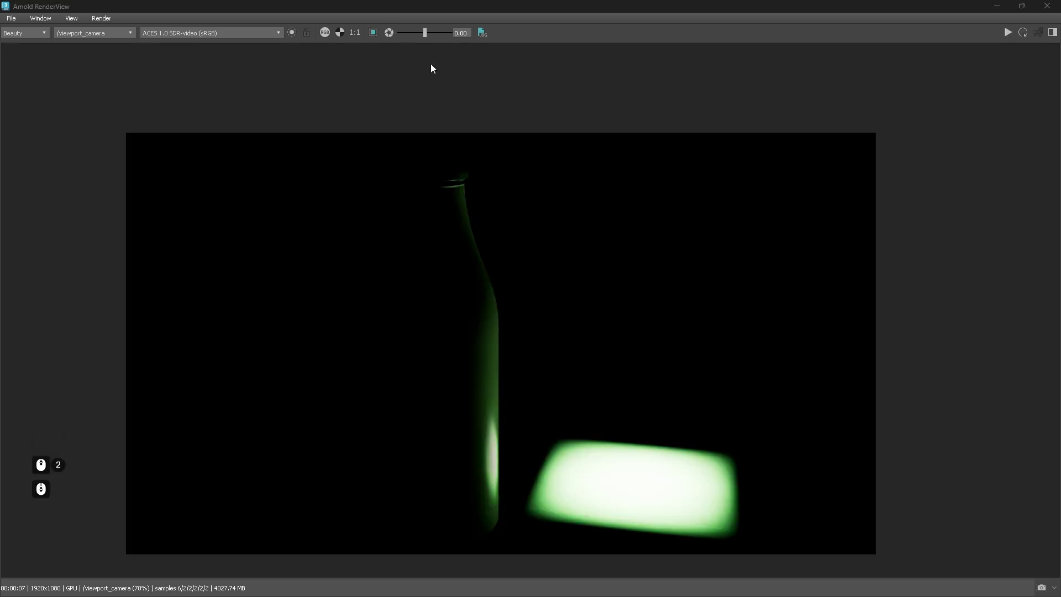
- Try a crop region over the bottle in the Arnold render view, and switch it off
click(371, 33)
drag(375, 152, 554, 448)
click(368, 30)
double_click(535, 6)
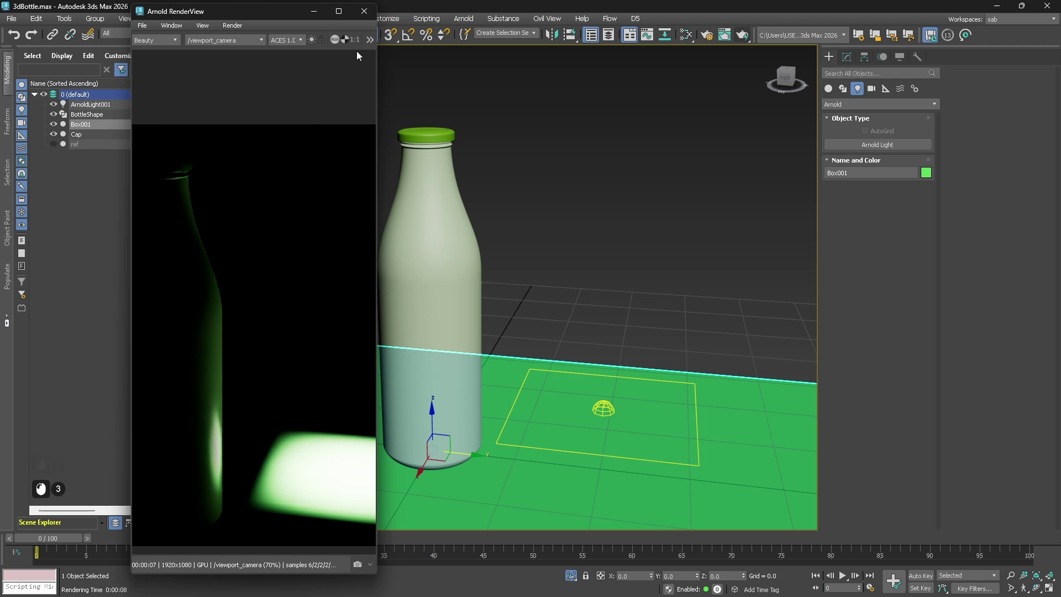
- Start the interactive Arnold render and restore the render window to its smaller size over the viewport
click(338, 11)
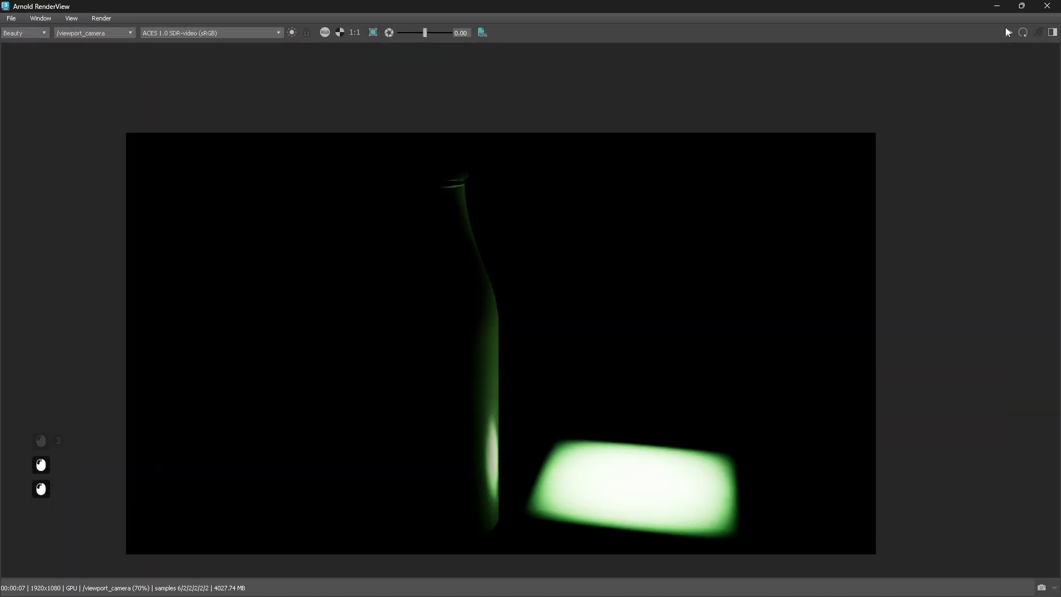
double_click(1012, 8)
middle_drag(191, 309, 221, 331)
- Try raising the Arnold light to about Z 8.4 during the interactive render, and undo the move
click(590, 405)
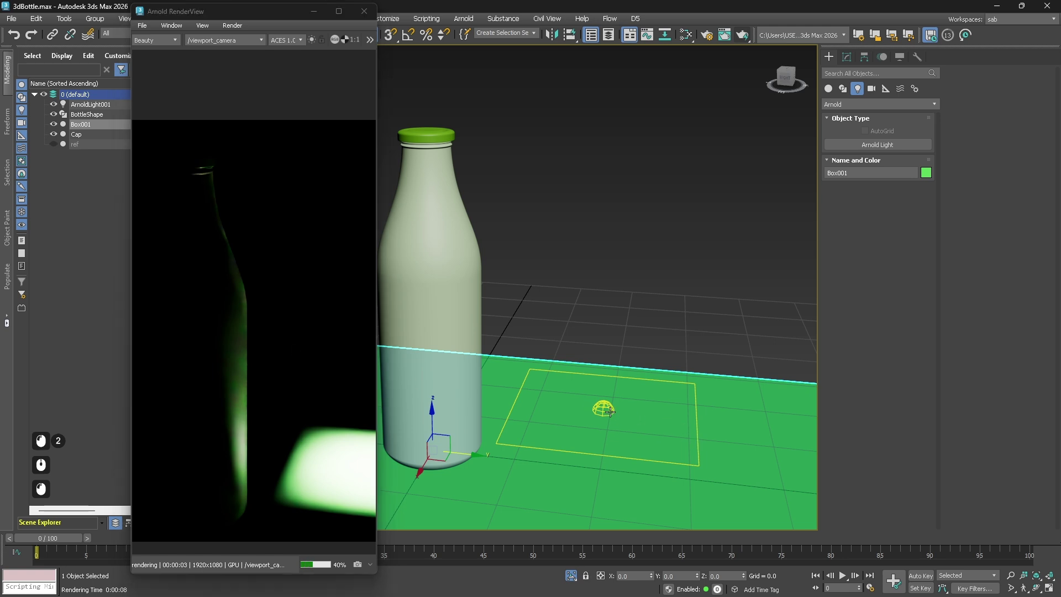
click(609, 412)
drag(610, 387, 612, 325)
scroll(188, 442, down, 2)
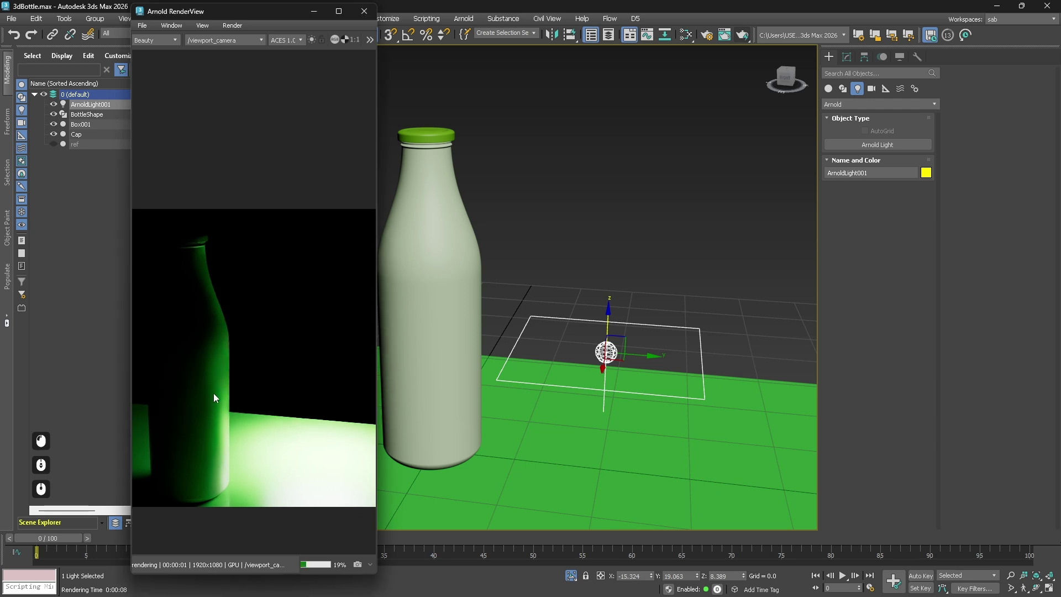
scroll(213, 393, up, 2)
key(ctrl+z)
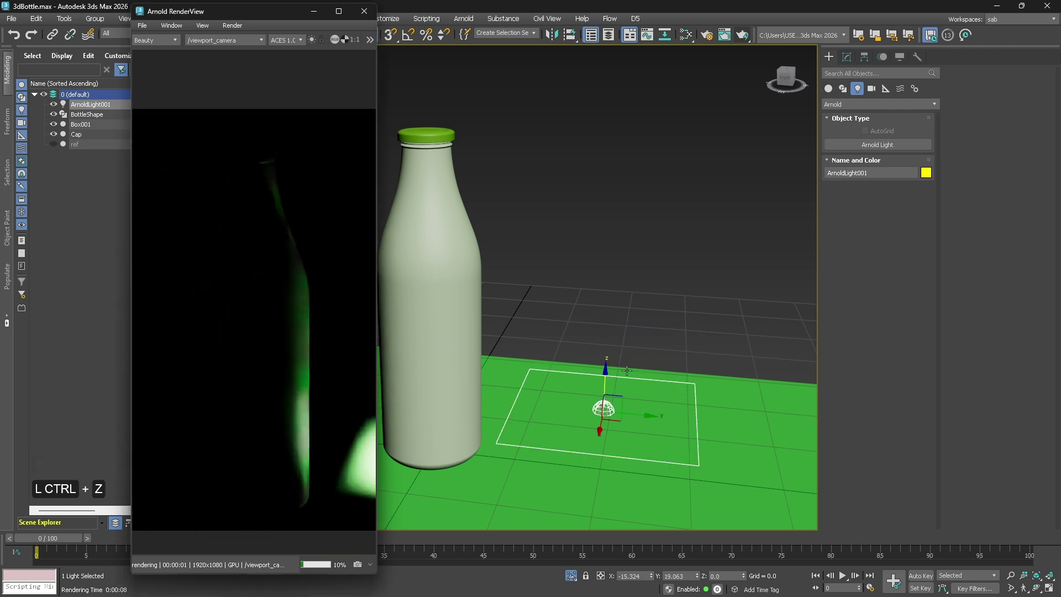
- Change the Arnold light's shape type to Skydome and check the whole bottle in the render view
click(847, 57)
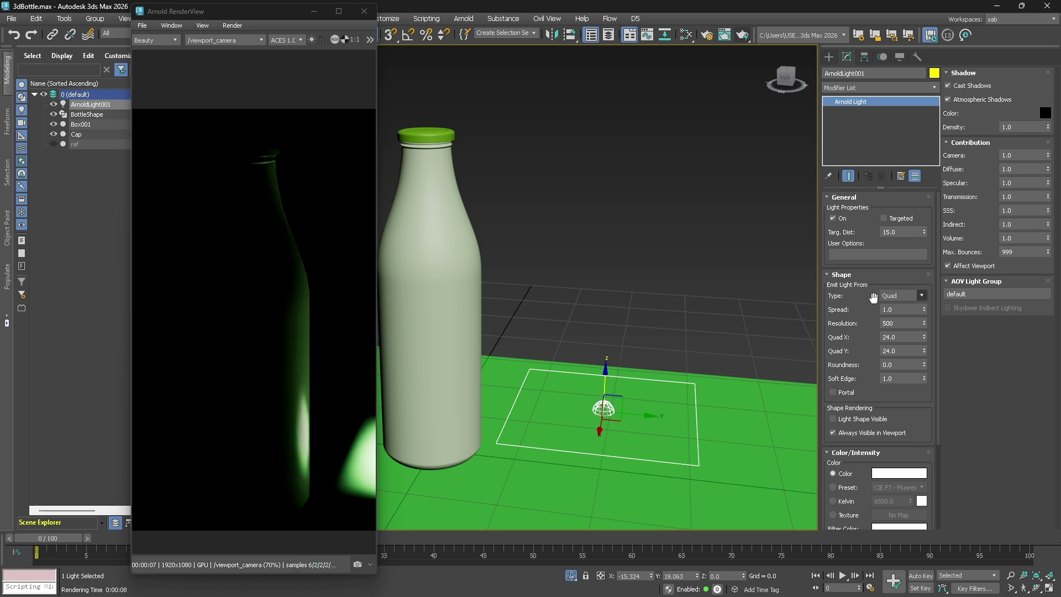
click(904, 296)
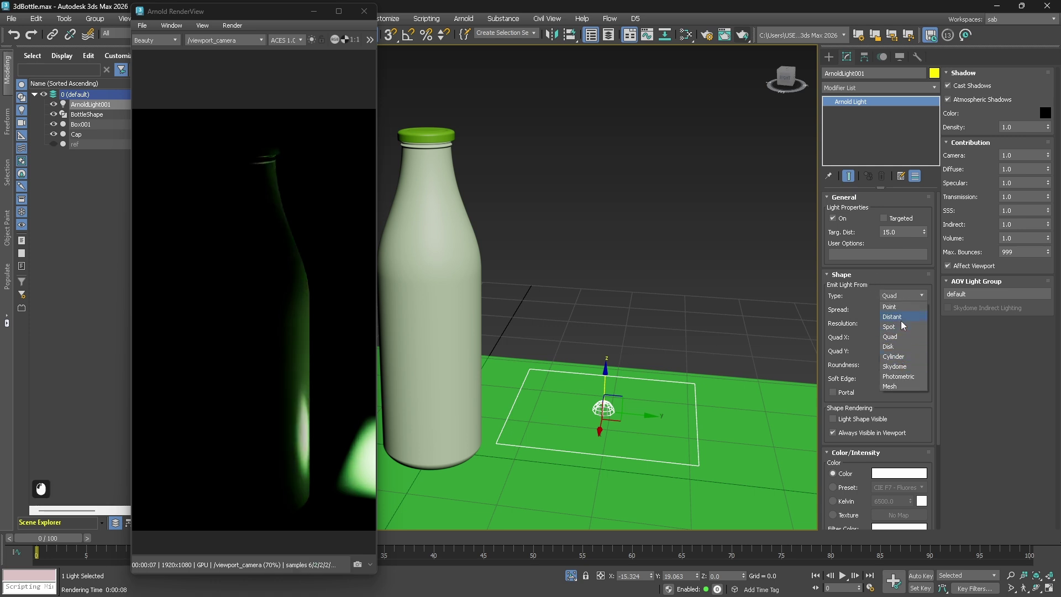
click(904, 366)
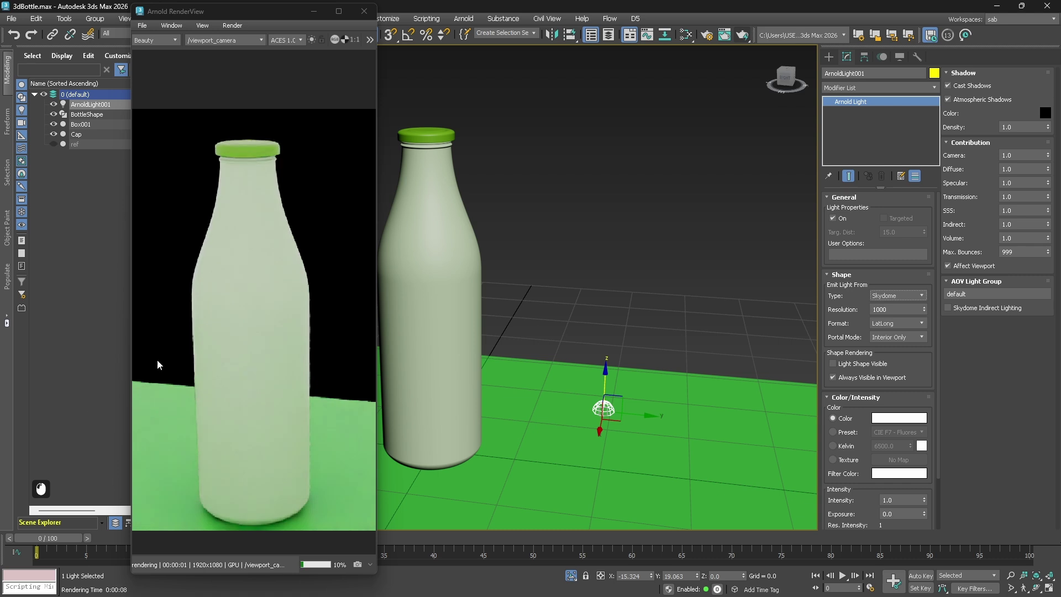
scroll(227, 381, down, 3)
mouse_move(215, 357)
middle_down()
mouse_move(253, 350)
mouse_move(228, 341)
middle_up()
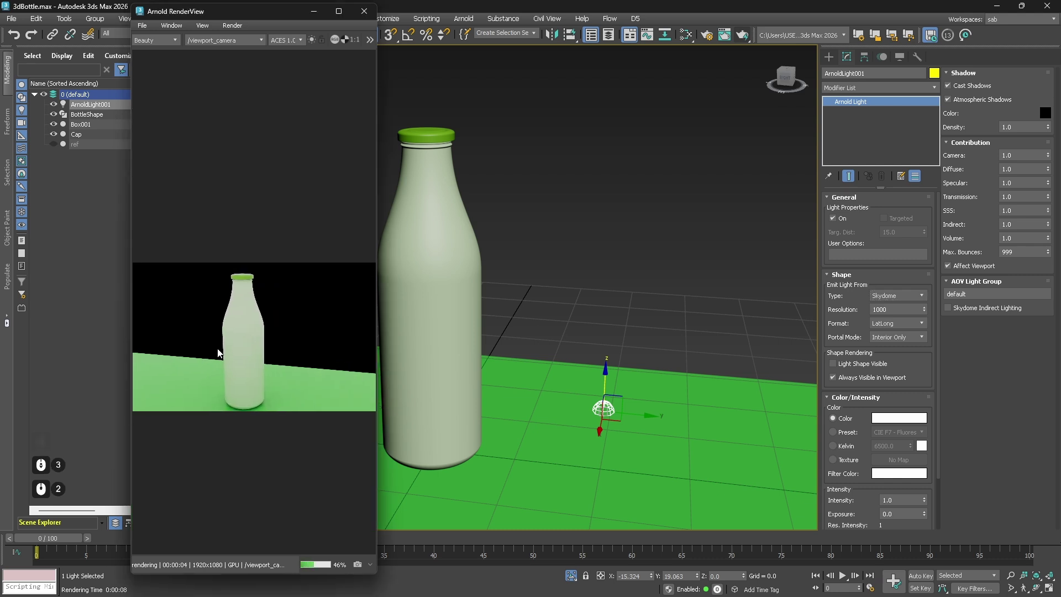
- Minimize the Arnold render window, show safe frames in the perspective viewport and center the bottle within them
drag(250, 15, 145, 24)
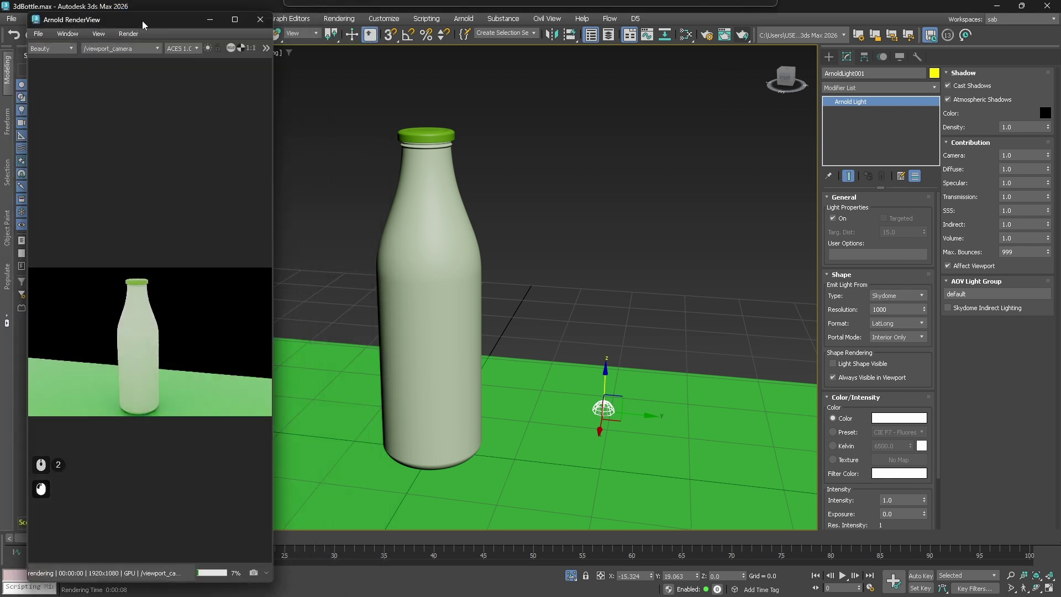
click(210, 22)
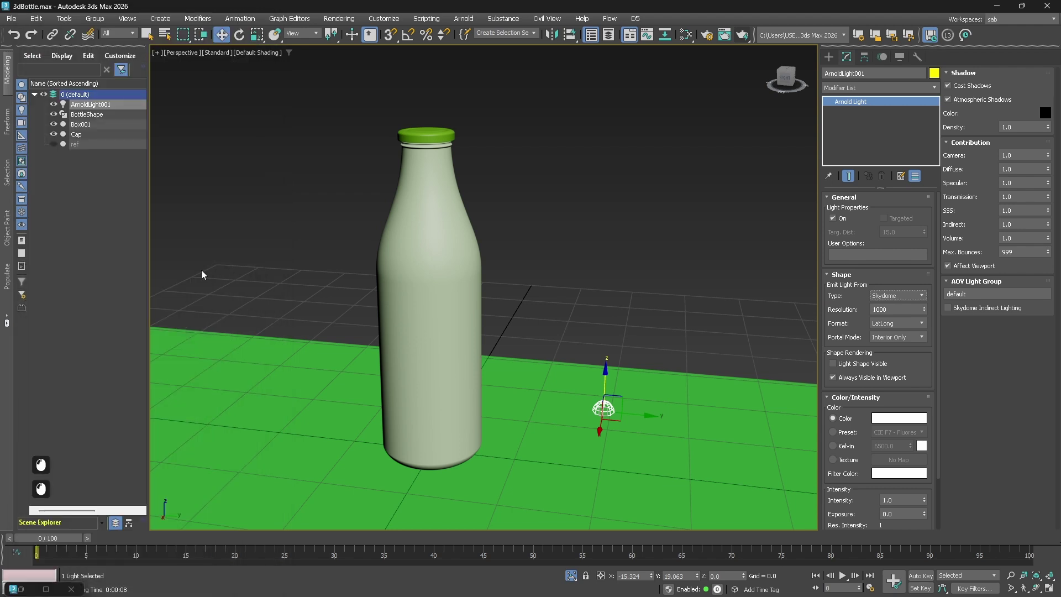
click(191, 56)
click(229, 239)
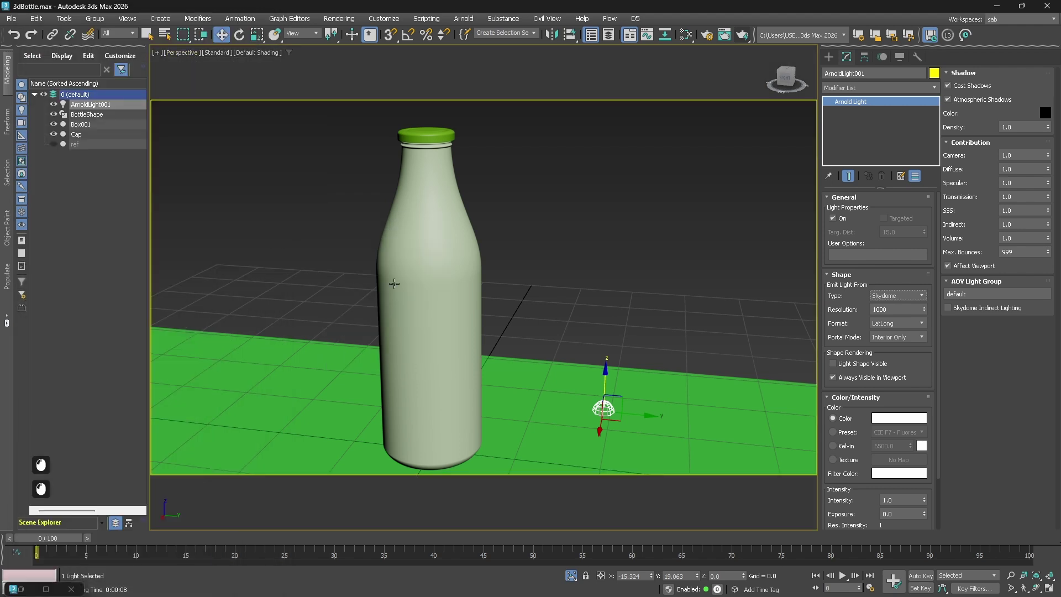
middle_drag(414, 251, 474, 255)
- Restore the Arnold render window beside the bottle and show the render at 1:1 scale
click(23, 590)
drag(134, 13, 135, 73)
drag(135, 81, 258, 58)
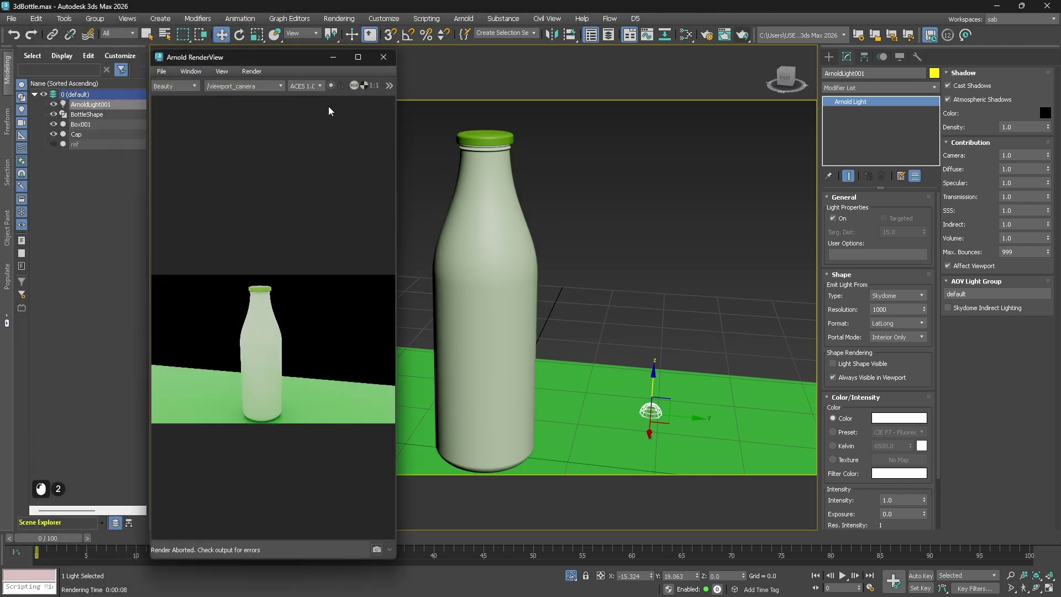
click(374, 86)
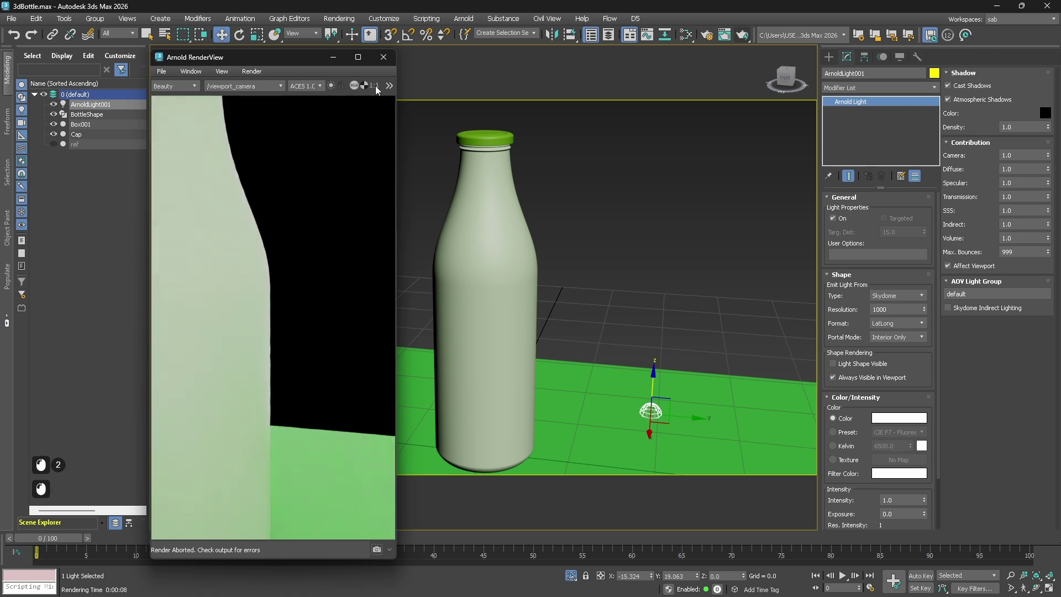
- Fit the whole bottle in the Arnold render view and move the render window slightly toward the viewport bottle
scroll(254, 327, down, 4)
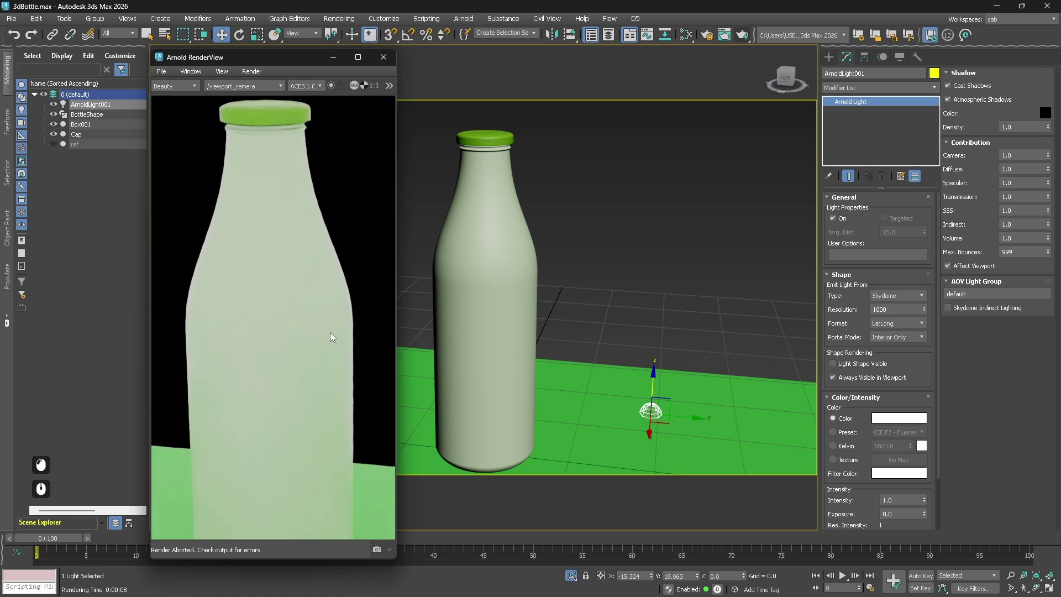
middle_drag(313, 337, 298, 326)
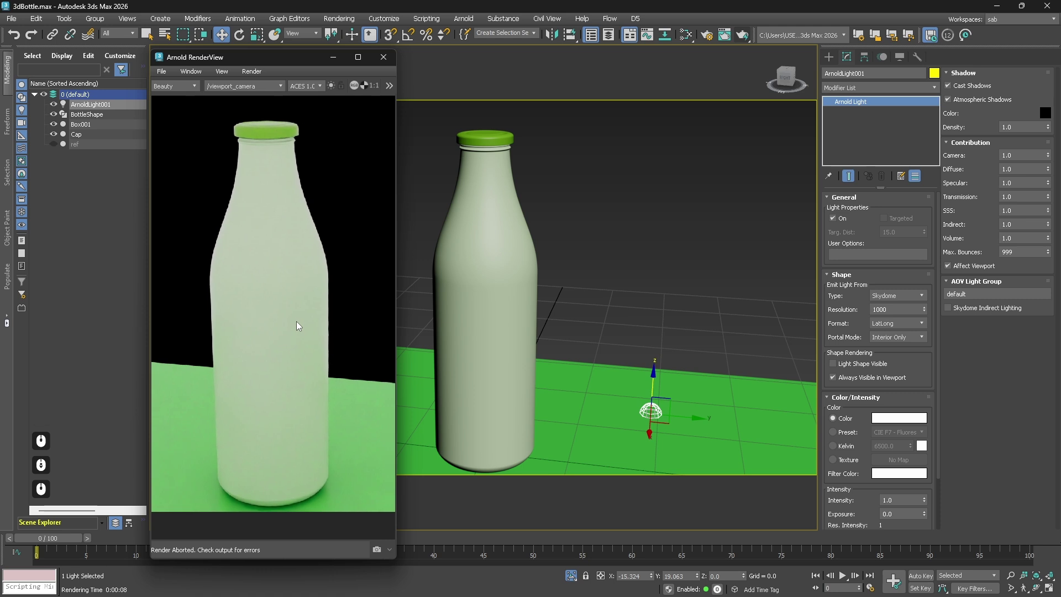
drag(237, 55, 246, 55)
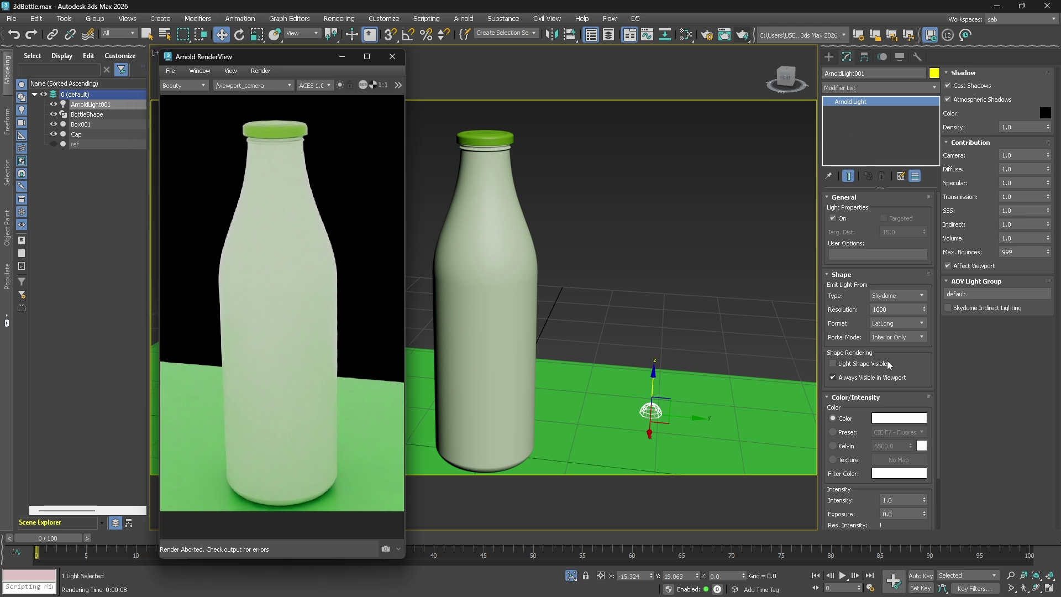
- Rename the Arnold light to Sky
double_click(849, 73)
text(Sky)
key(Return)
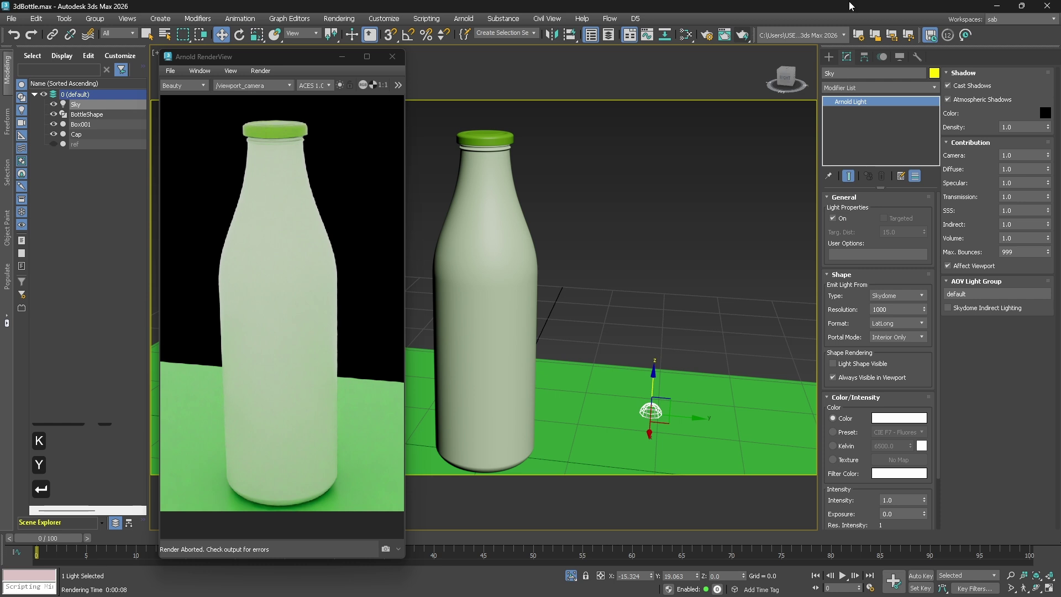
- Set the Sky light's color source to Texture and choose a General Bitmap map for it
double_click(921, 294)
scroll(928, 386, down, 2)
click(833, 417)
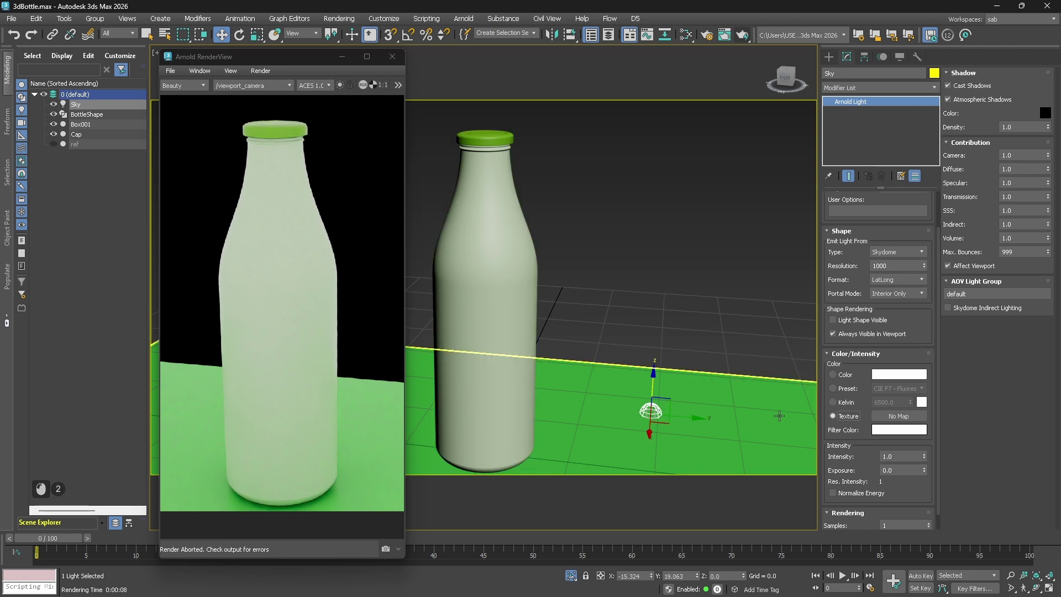
click(897, 419)
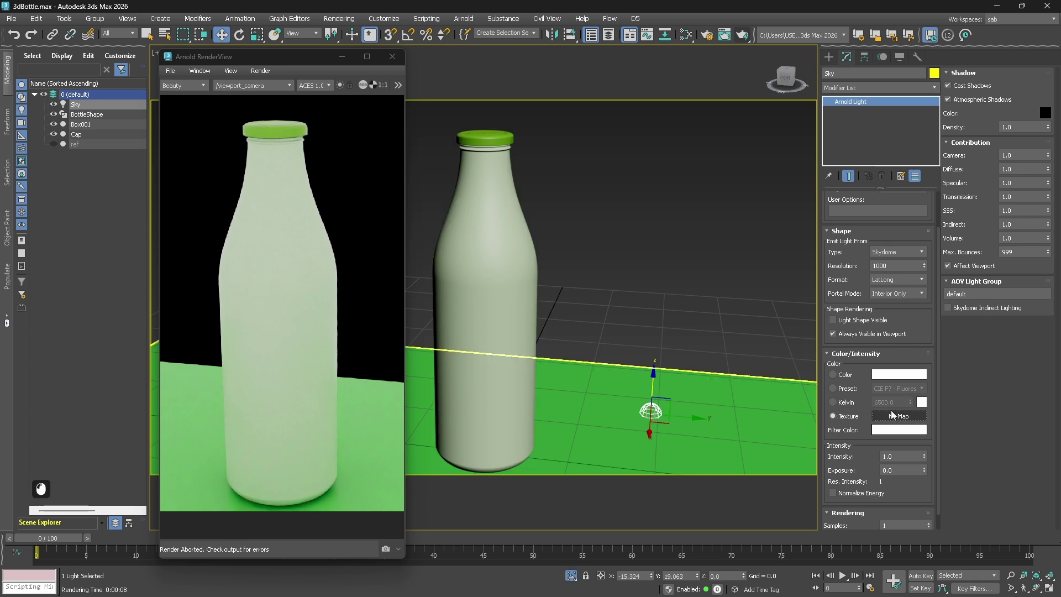
click(441, 281)
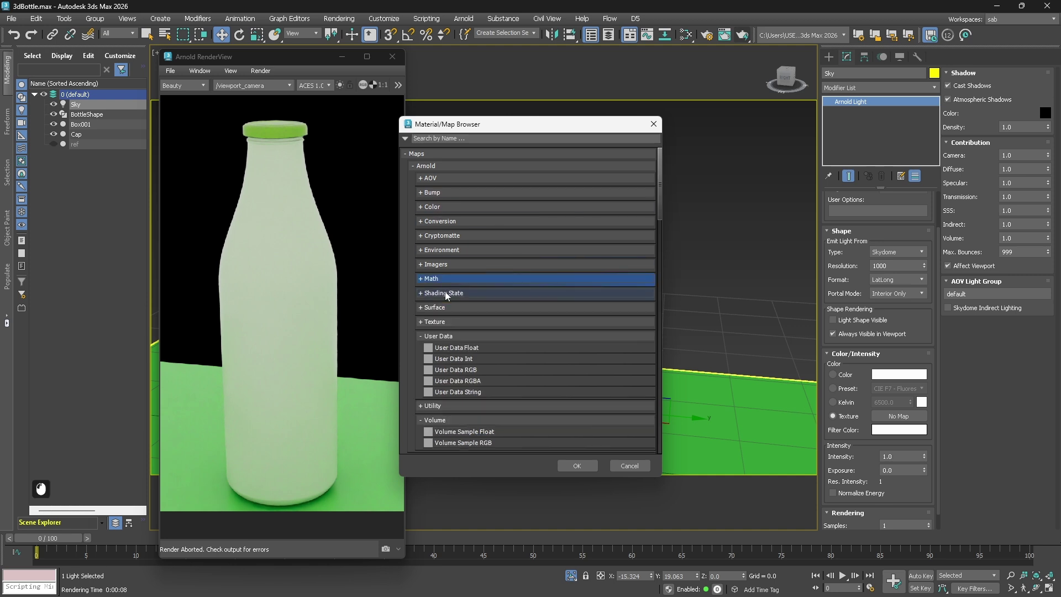
click(426, 338)
click(420, 363)
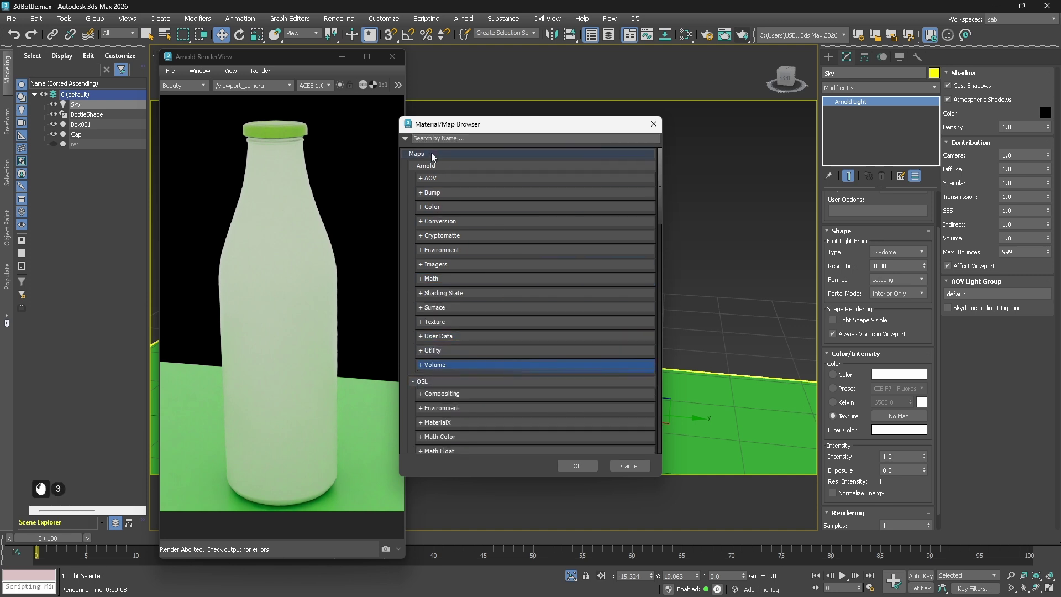
click(415, 168)
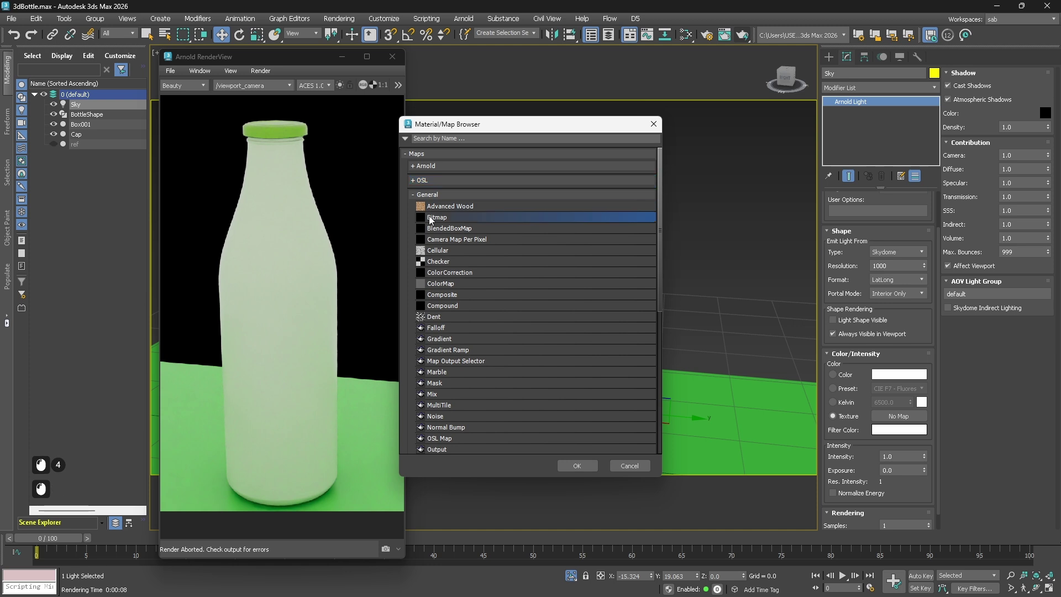
click(577, 465)
- Load Apartment_Reflection.hdr from the HDR folder as the Sky light's bitmap and deselect the light
key(ctrl+v)
key(Return)
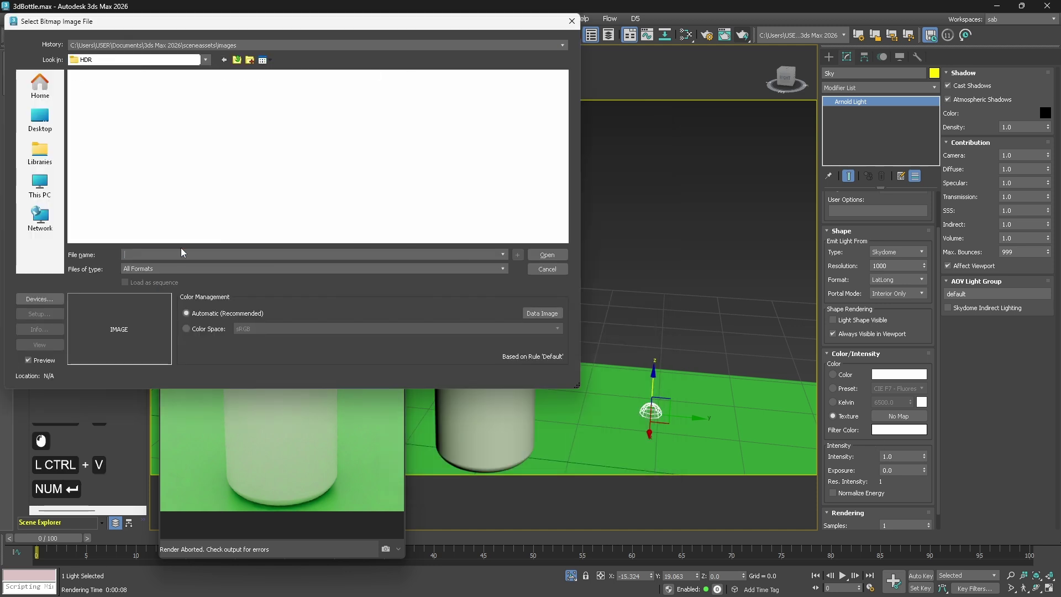
click(102, 123)
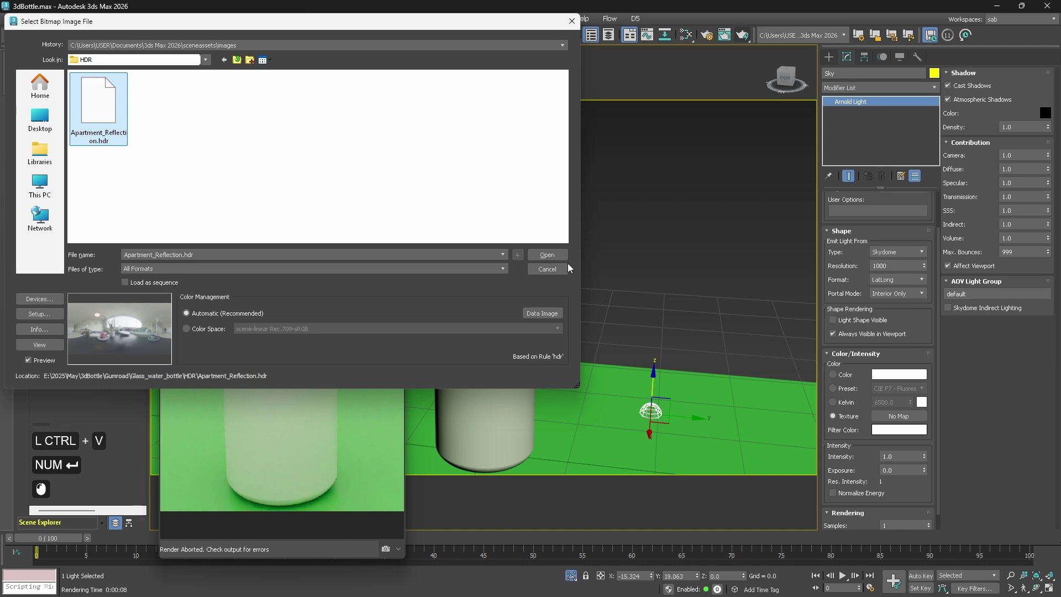
click(547, 256)
click(168, 255)
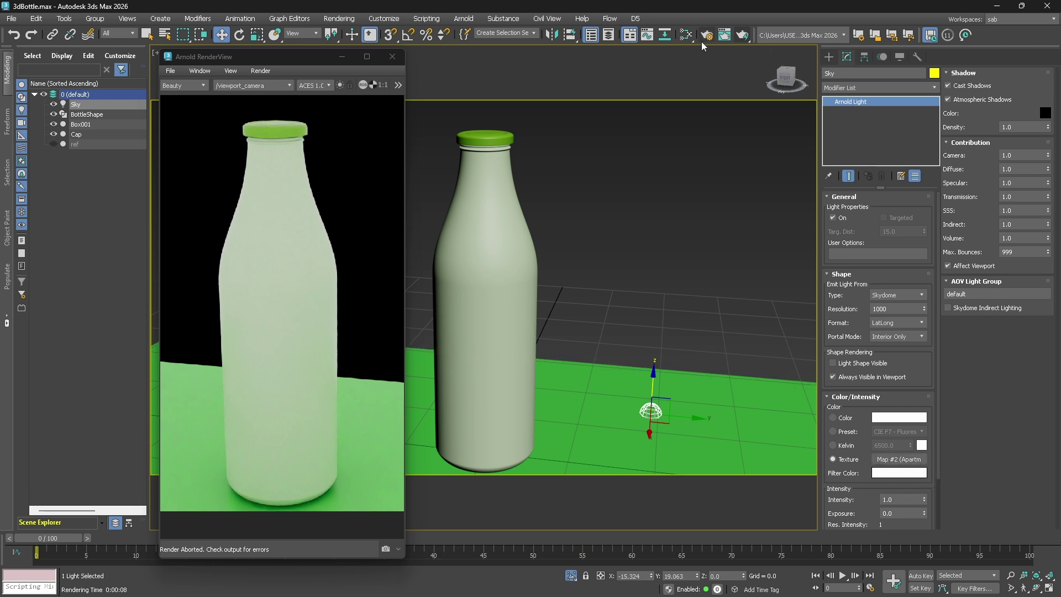
click(736, 208)
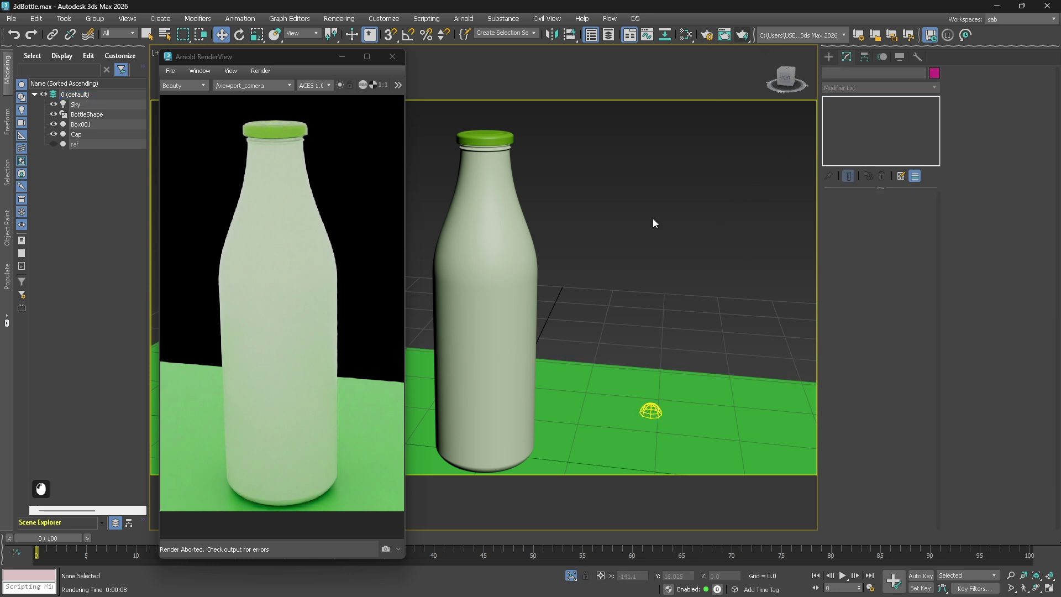
- Bring the Sky light's texture map into the Slate Material Editor as an instance and move its node higher in the view
key(m)
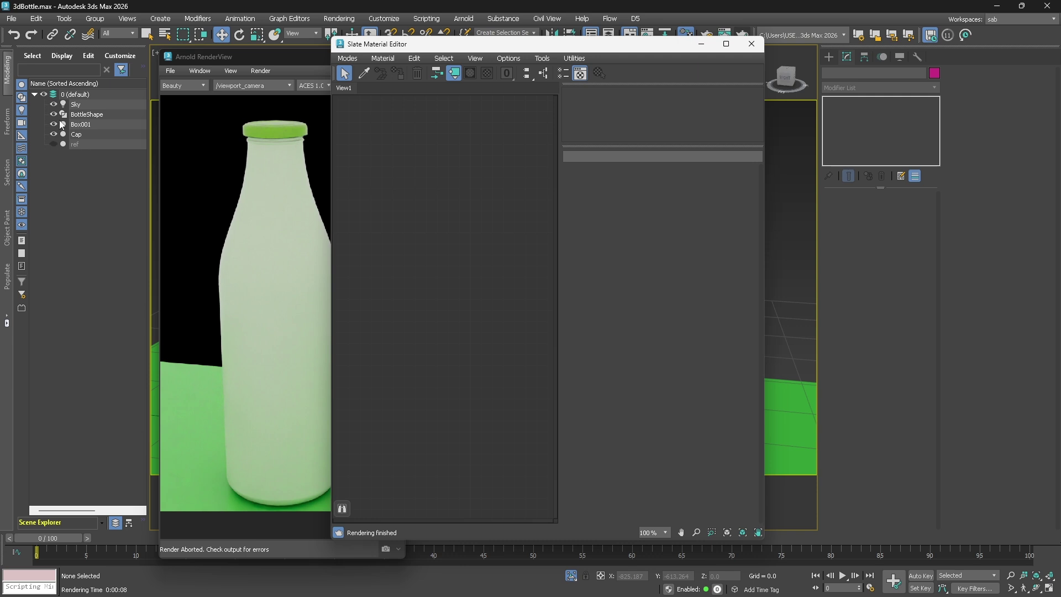
click(83, 107)
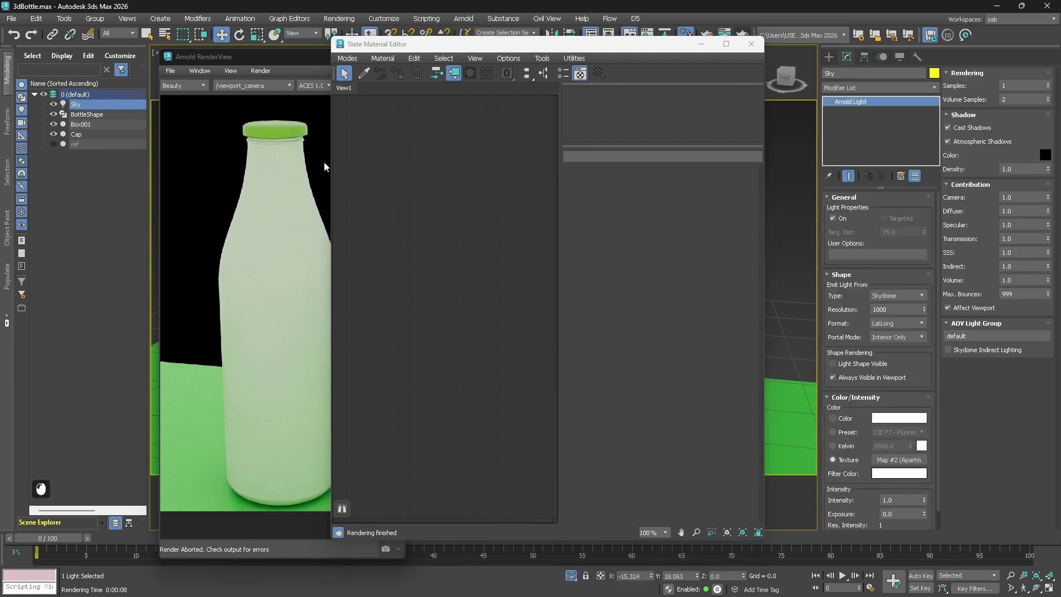
drag(899, 461, 477, 317)
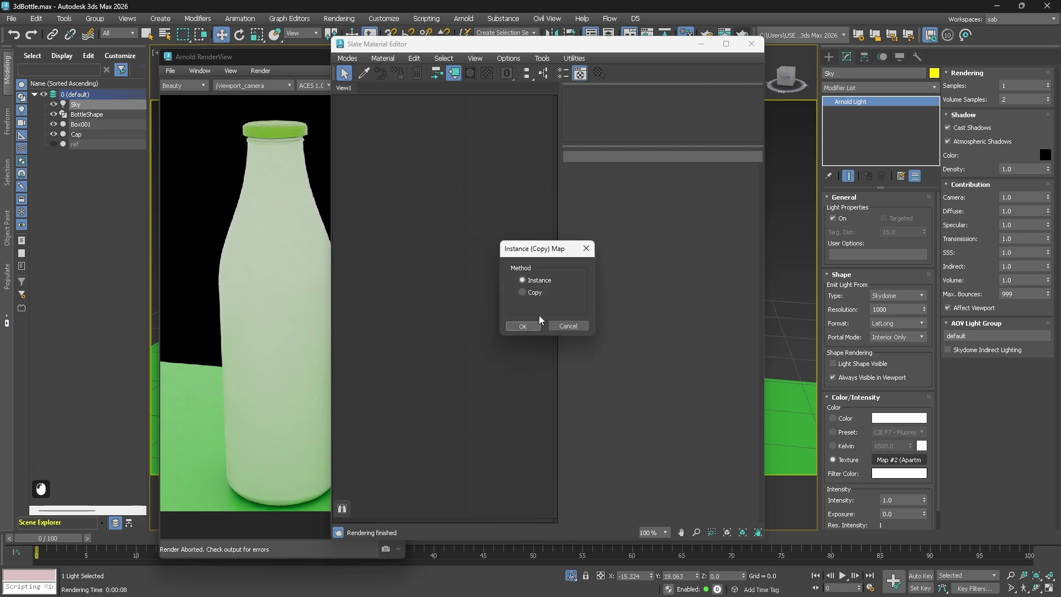
click(519, 325)
double_click(424, 283)
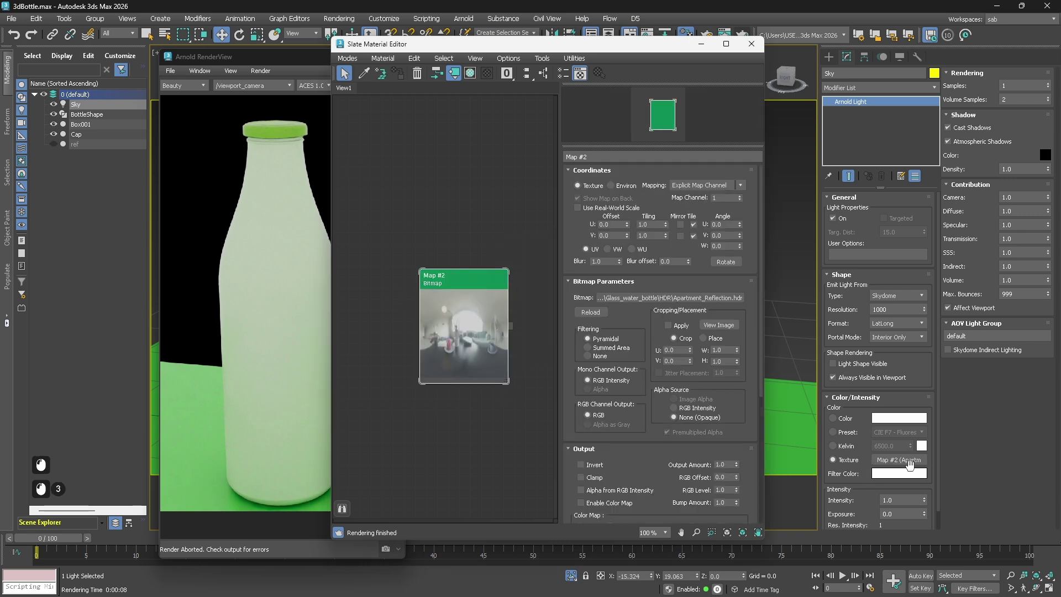
click(454, 282)
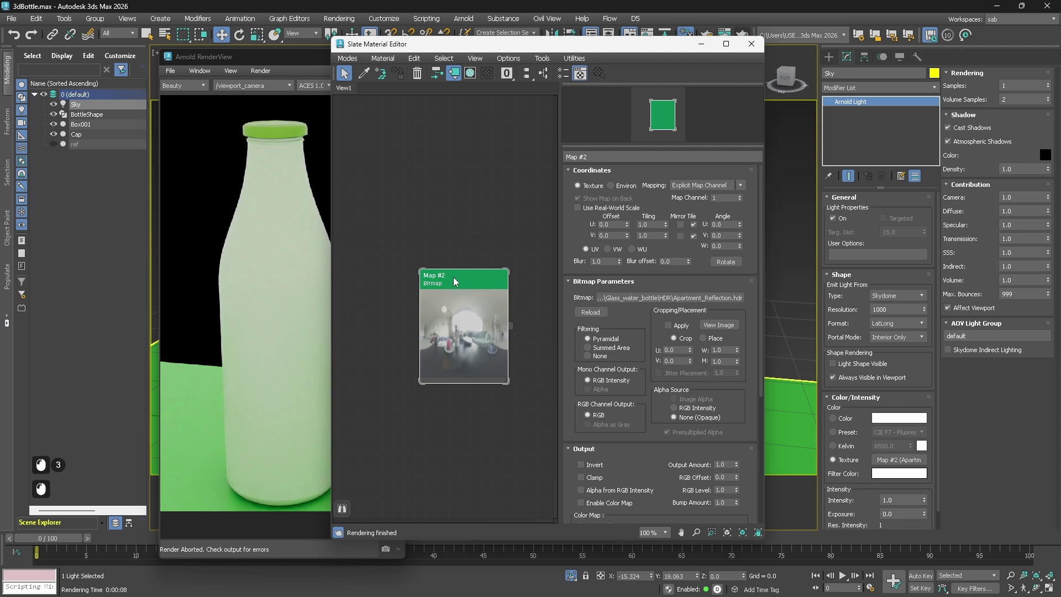
drag(458, 282, 458, 216)
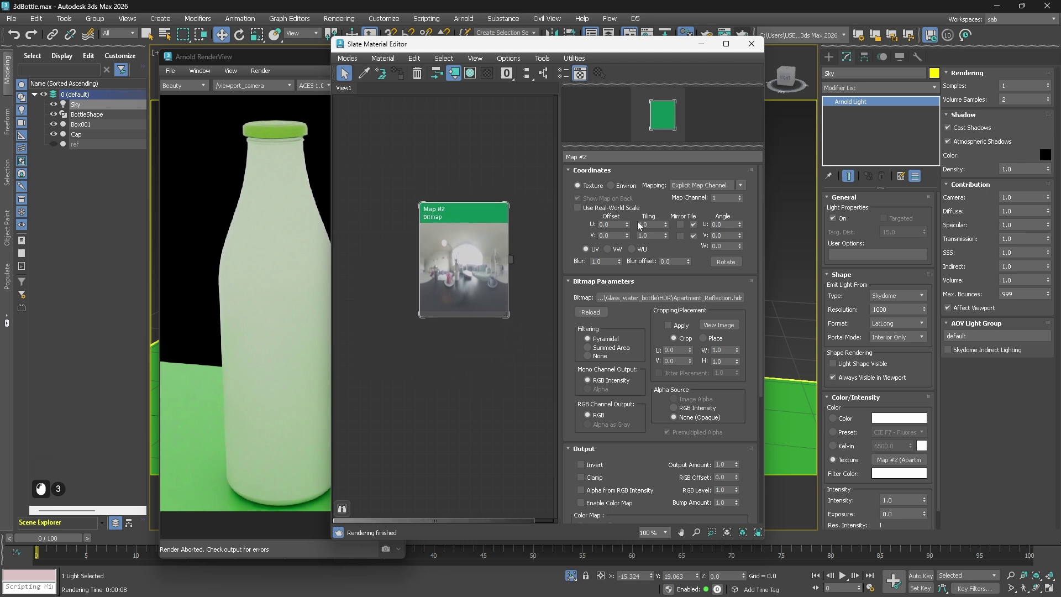
- Set the HDR bitmap's coordinates to Environ with Spherical Environment mapping and minimize the material editor
click(612, 185)
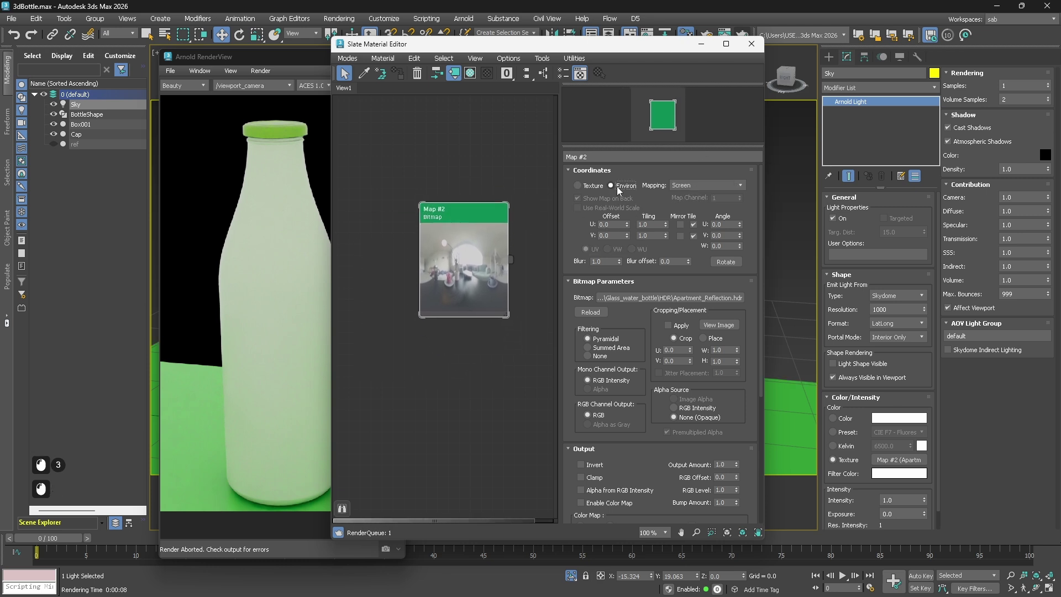
click(722, 186)
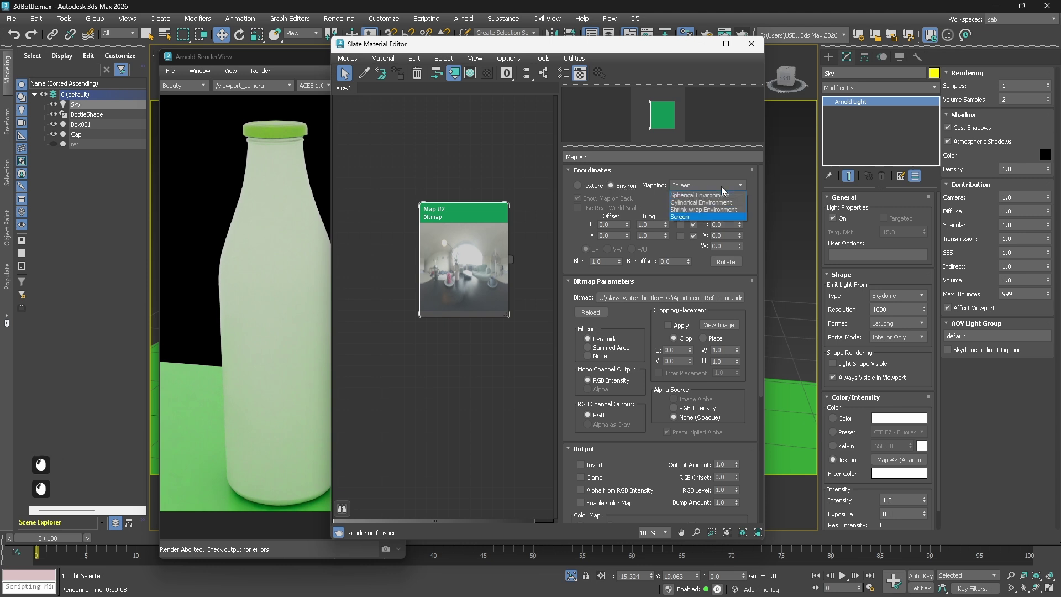
click(696, 196)
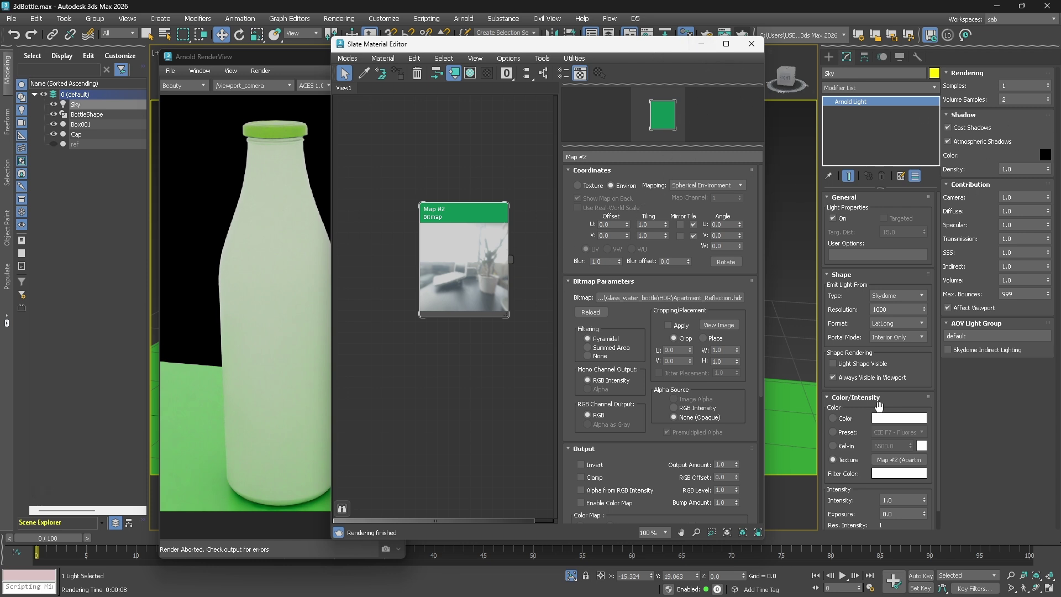
click(701, 45)
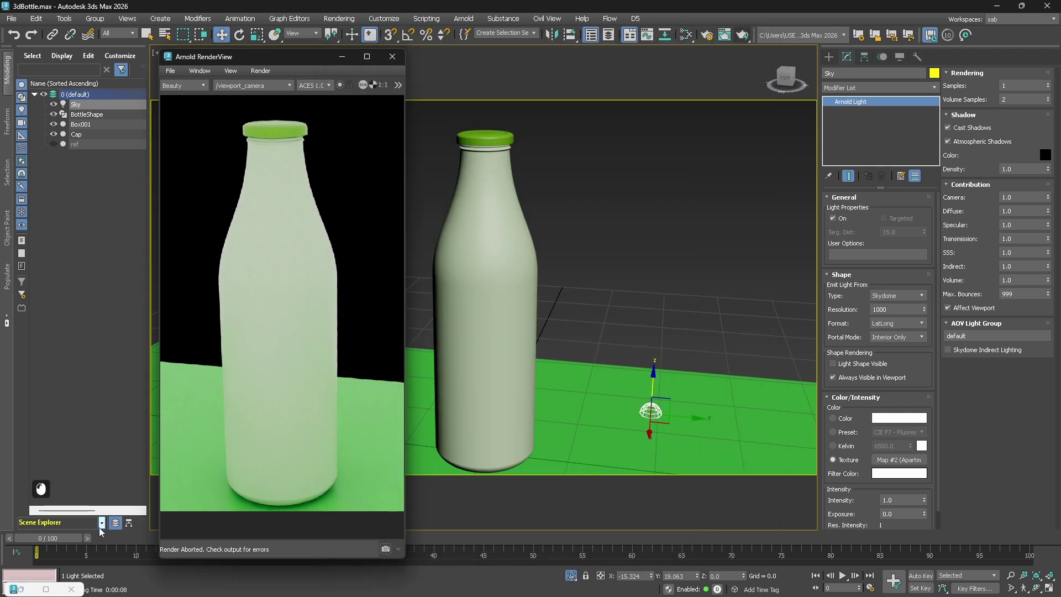
- Enable Light Shape Visible on the Sky light and start the interactive Arnold render
click(855, 365)
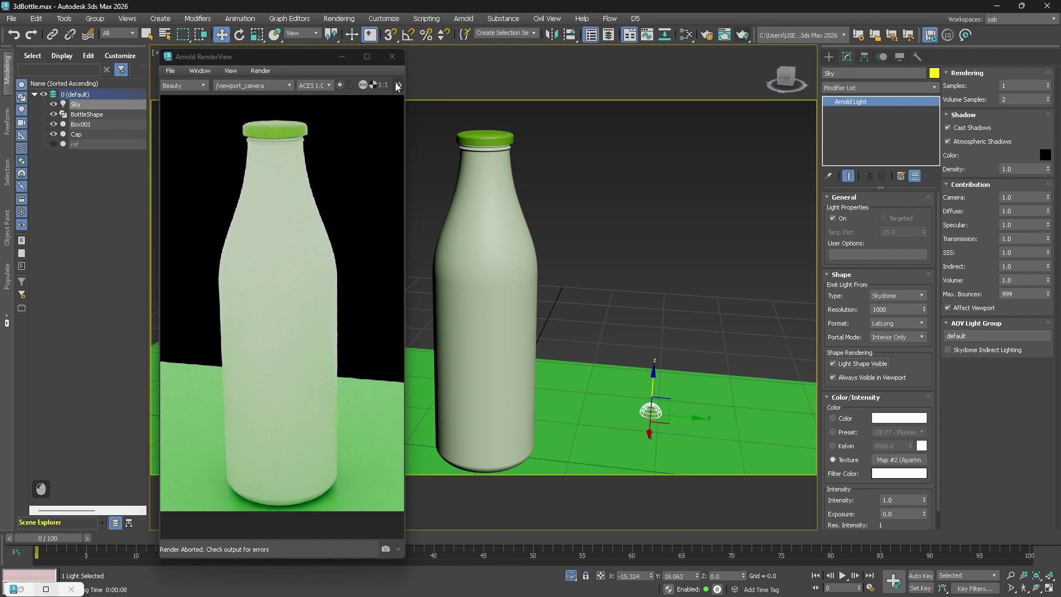
click(367, 56)
click(1008, 33)
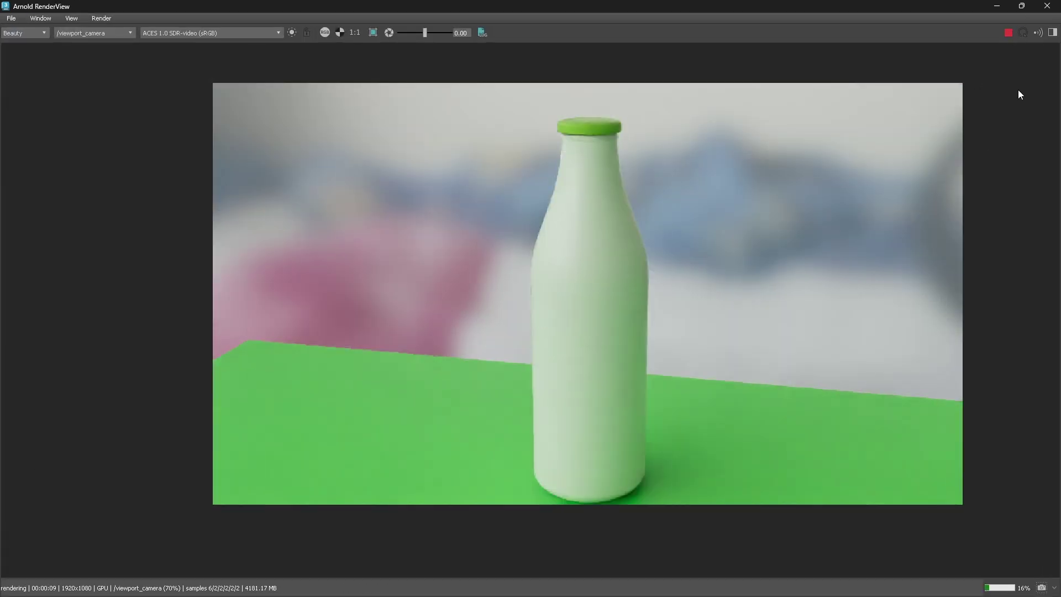
click(1021, 7)
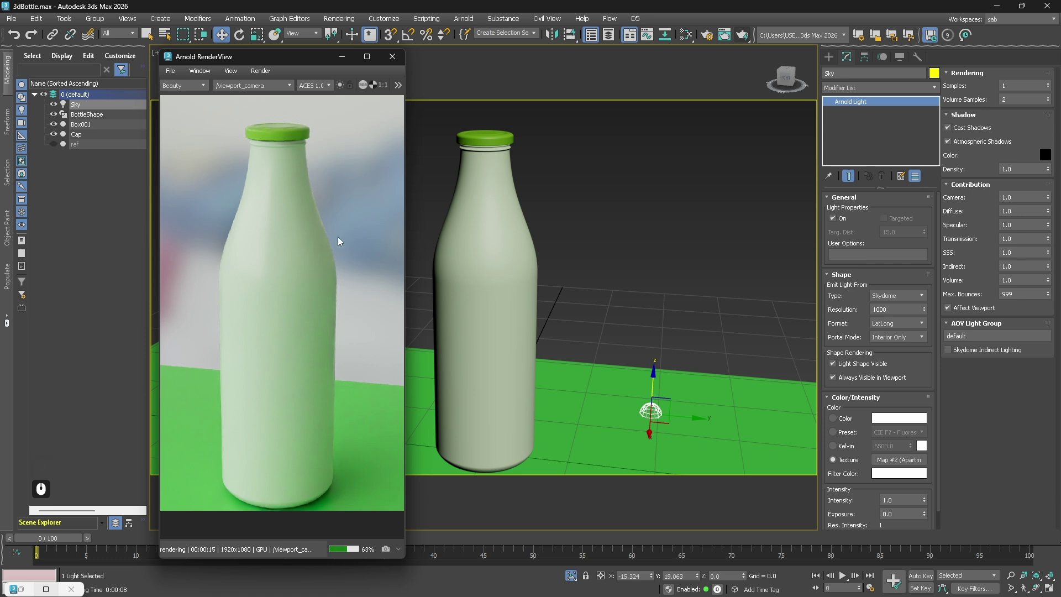
- Check the HDR background in the full render, adjust the viewport angle slightly and reframe the render view on the bottle
scroll(337, 244, down, 3)
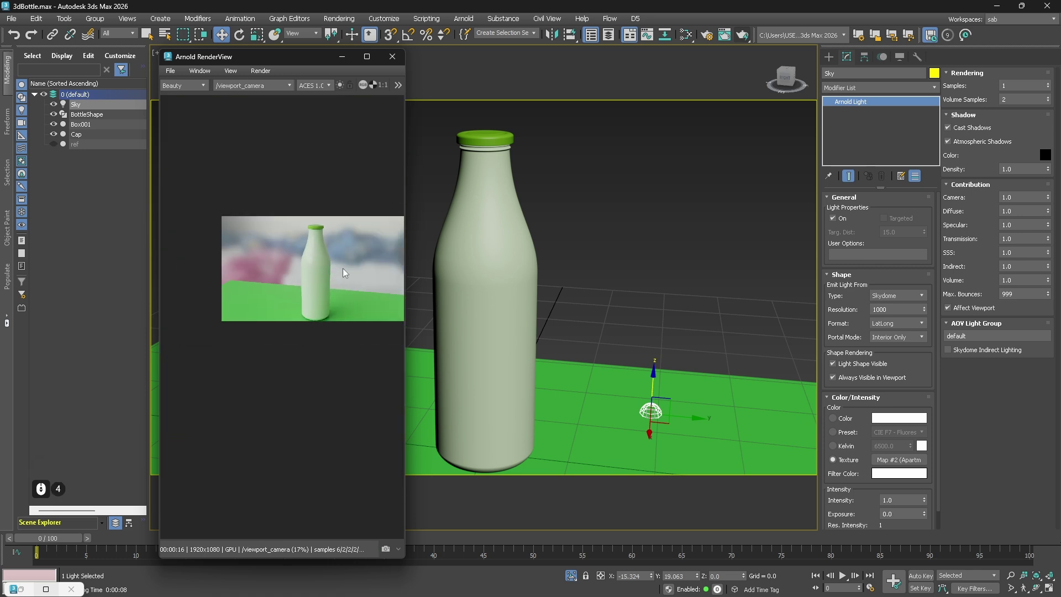
scroll(339, 272, down, 4)
alt+middle_drag(674, 367, 675, 360)
click(565, 377)
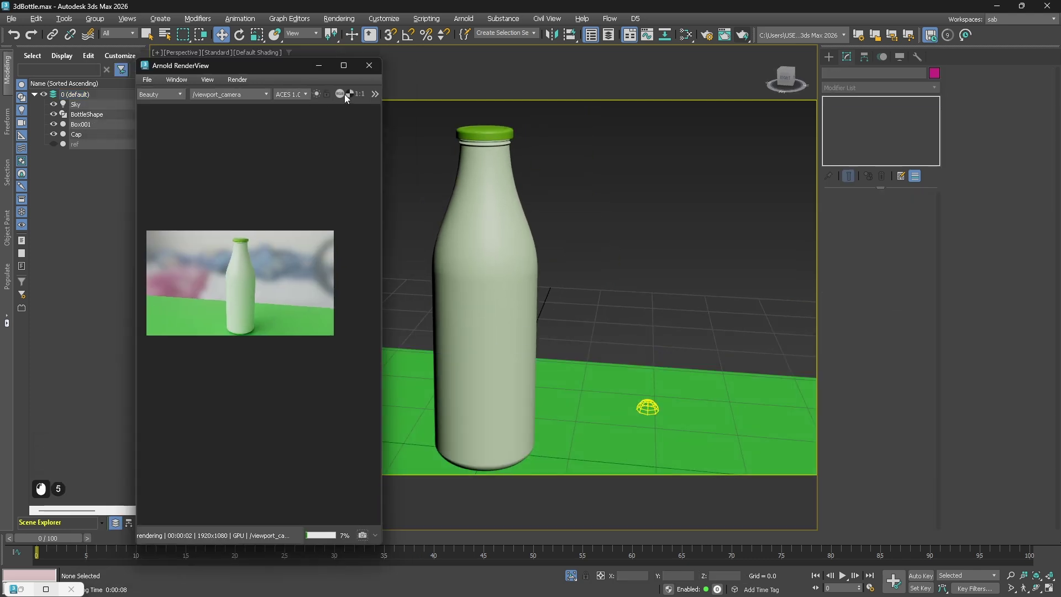
click(351, 96)
scroll(254, 295, down, 2)
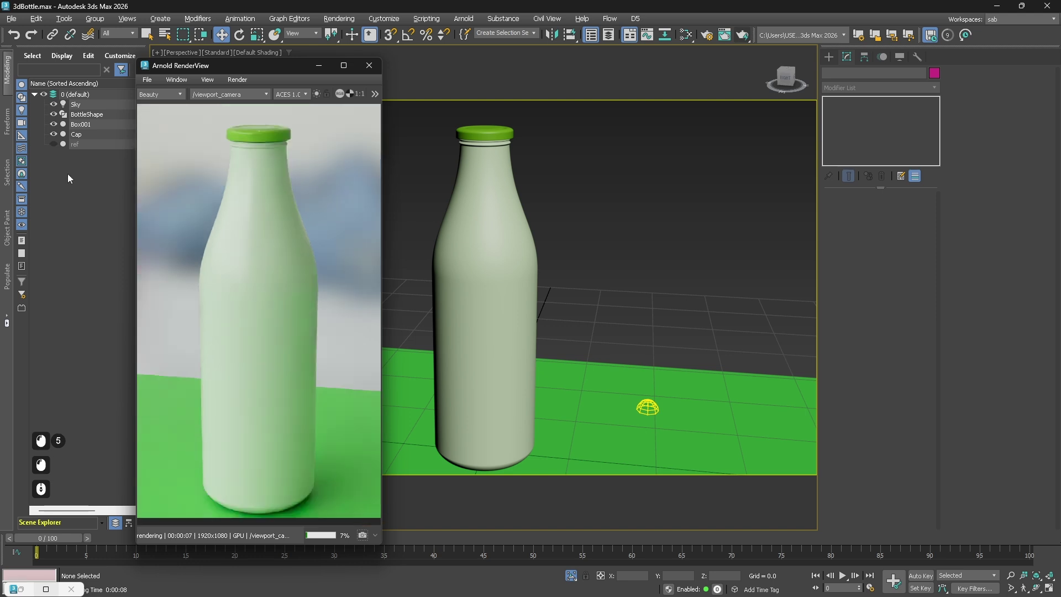
- Disable Light Shape Visible on the Sky light to hide the HDR background, and deselect the light
click(76, 104)
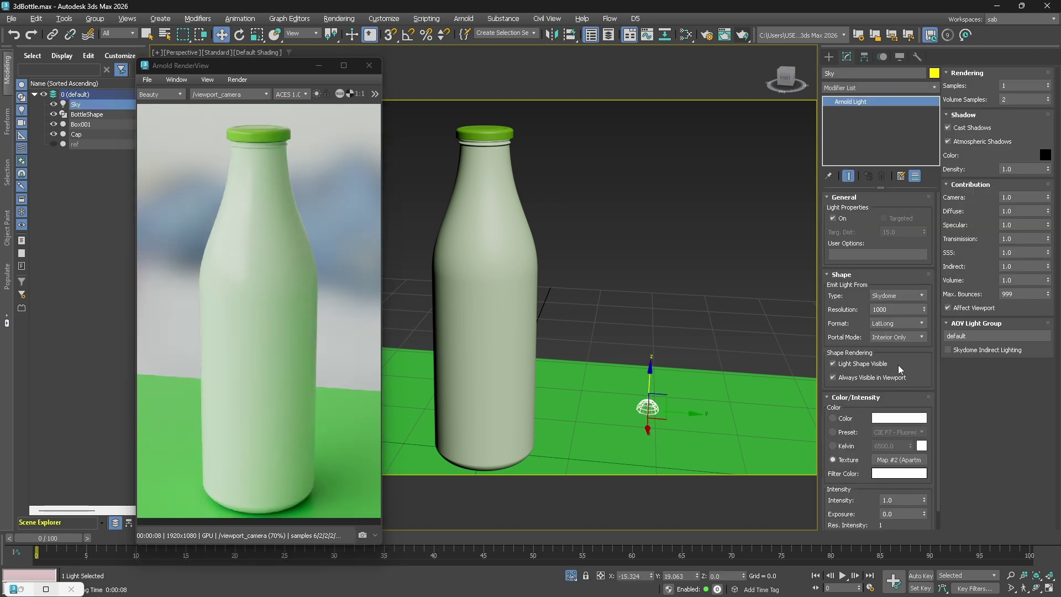
click(852, 364)
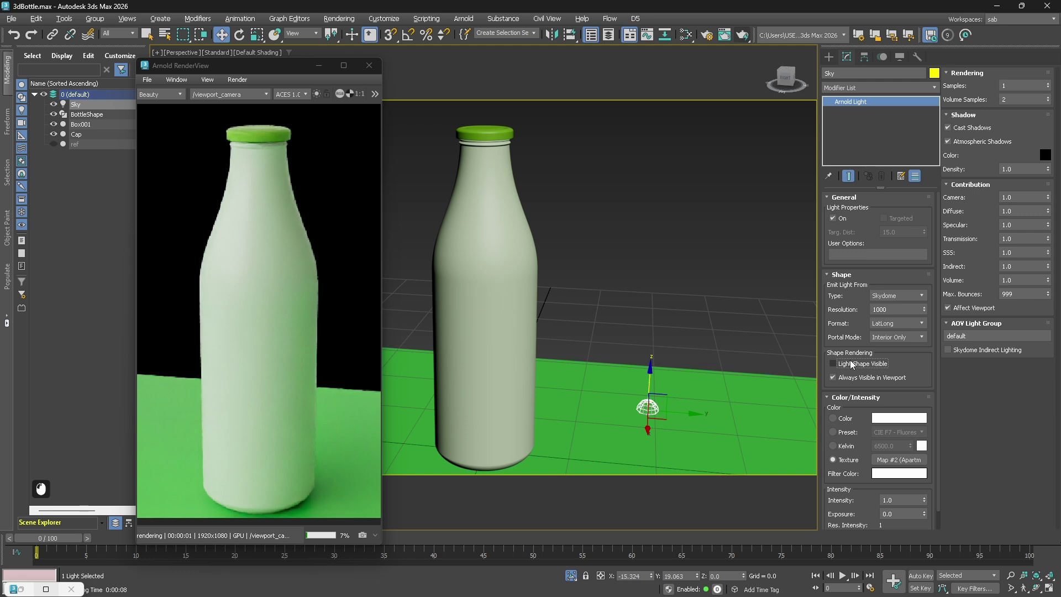
click(578, 223)
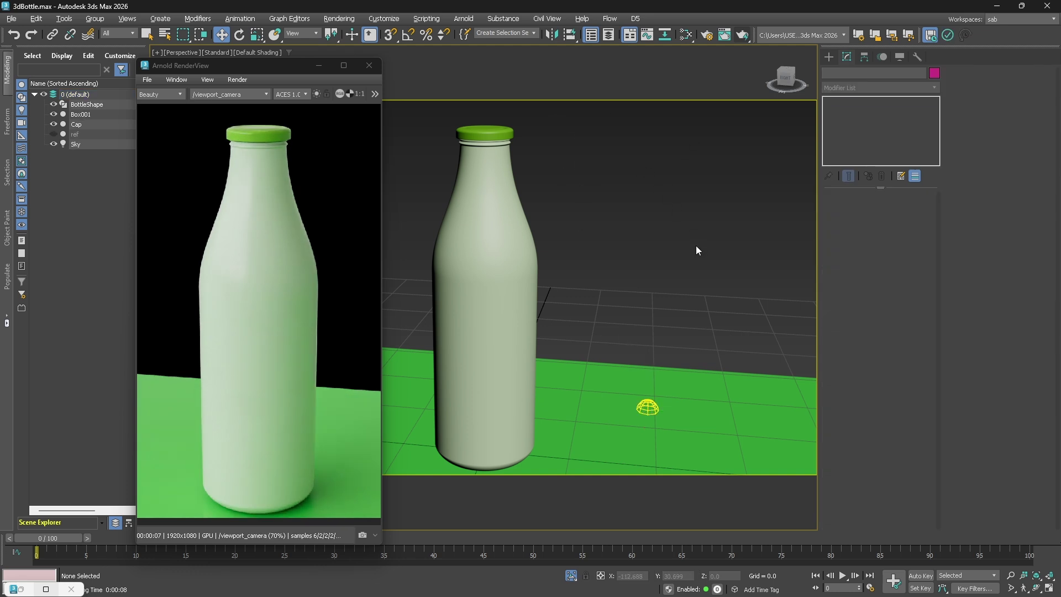
- Draw a plane on the grid beside the bottle and stand it upright with a 90-degree Y rotation
key(4)
drag(557, 292, 753, 403)
key(e)
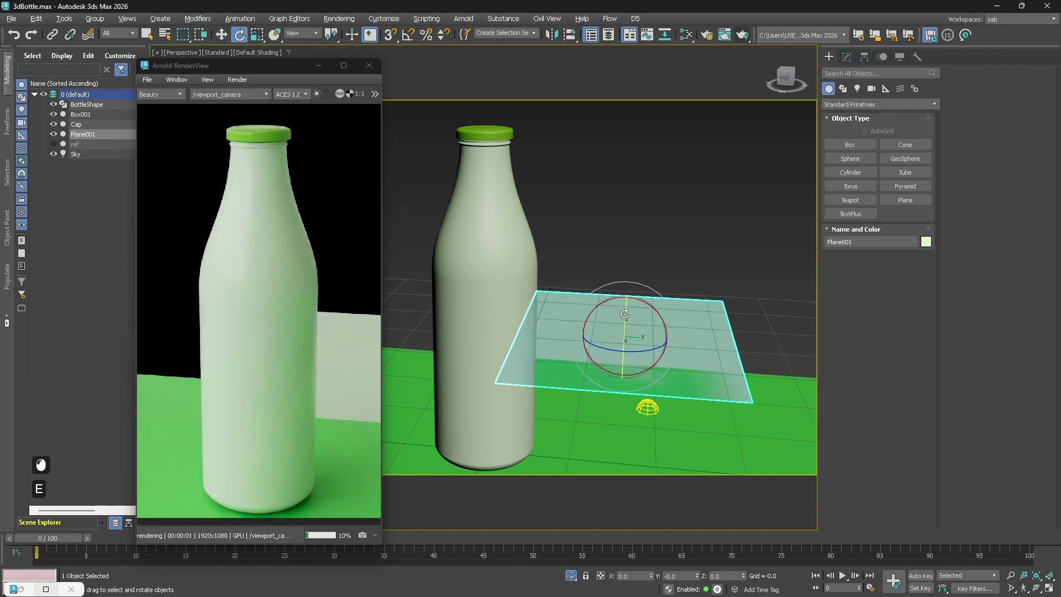
drag(624, 314, 638, 384)
double_click(678, 576)
text(90)
key(Return)
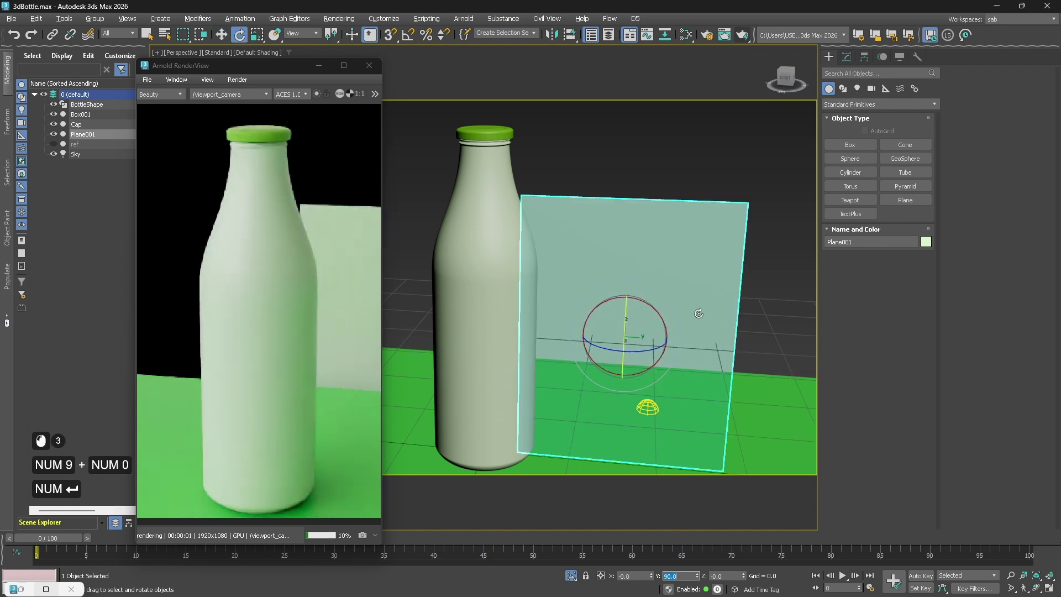
- Move the upright plane behind the bottle to about Y -1.9, Z 12
key(w)
drag(634, 330, 532, 252)
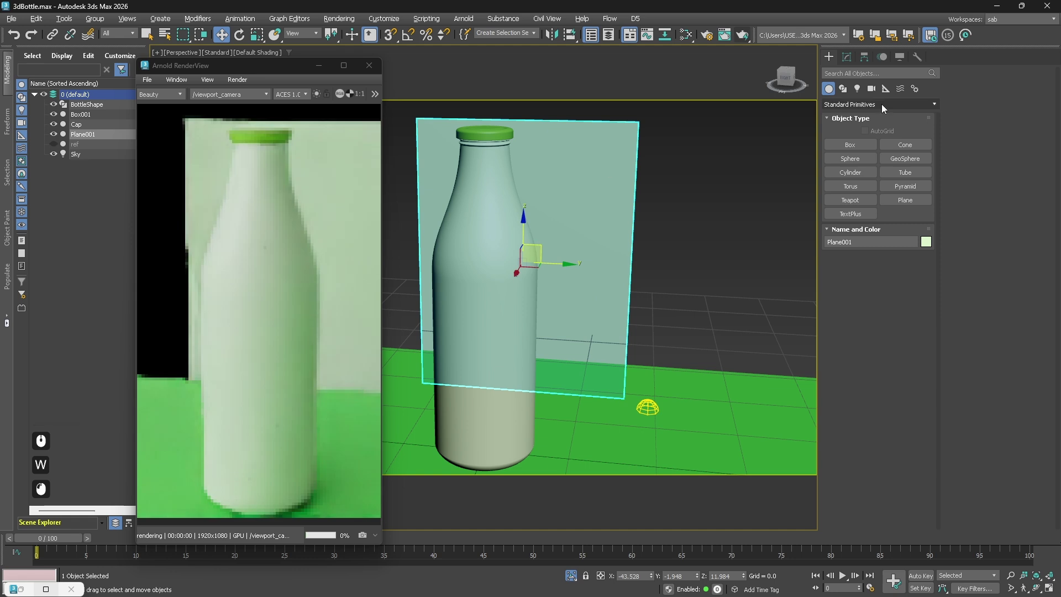
- Increase the upright plane's length to about 68.7 and move it behind the bottle to about X -76.7, Z 9.7
click(847, 57)
mouse_move(912, 210)
mouse_down()
mouse_move(919, 156)
mouse_move(909, 207)
mouse_up()
drag(515, 228, 539, 207)
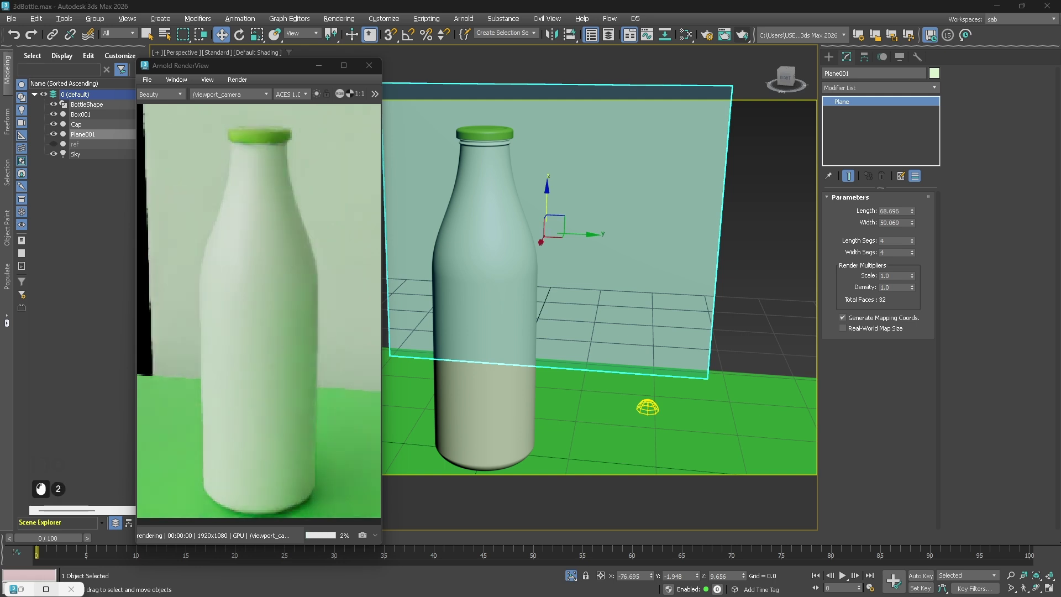
- Switch to BlurGreen.jpg in Windows Photo Viewer, examine its pixel dimensions in the file properties and close the image
drag(1060, 47, 658, 48)
scroll(653, 254, up, 3)
scroll(660, 323, up, 2)
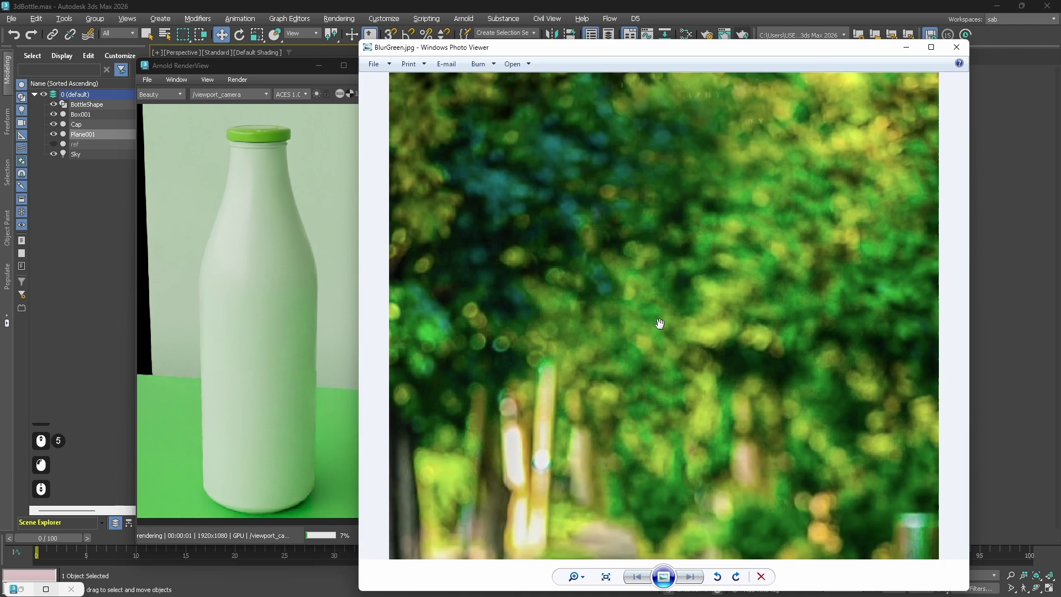
right_click(752, 156)
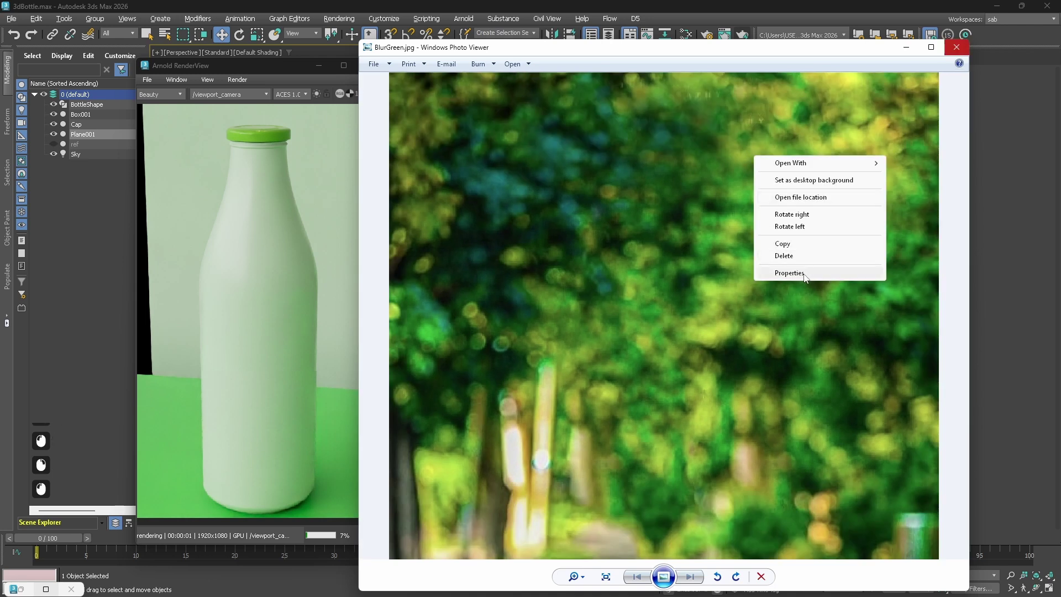
click(818, 272)
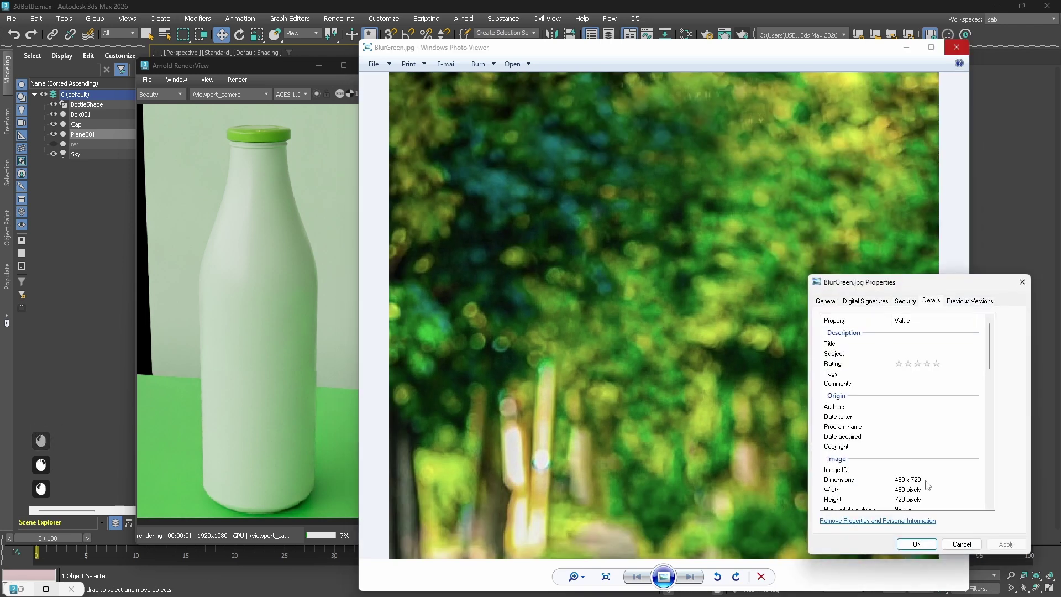
click(961, 544)
click(955, 48)
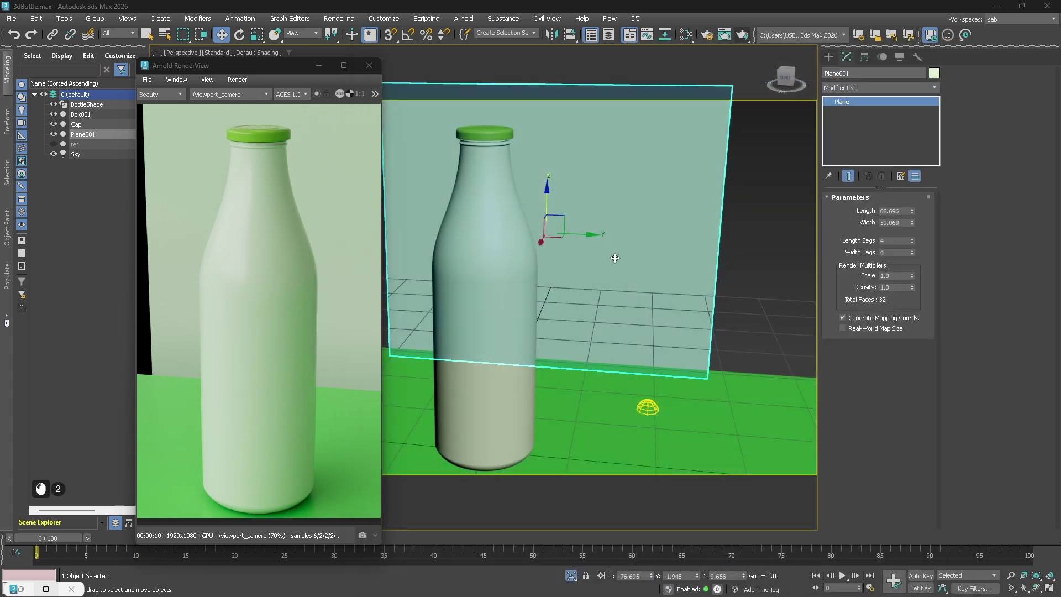
- Apply the BlurGreen.jpg image to the plane and rotate the plane to turn the sideways picture, setting its Y rotation to 0
double_click(897, 211)
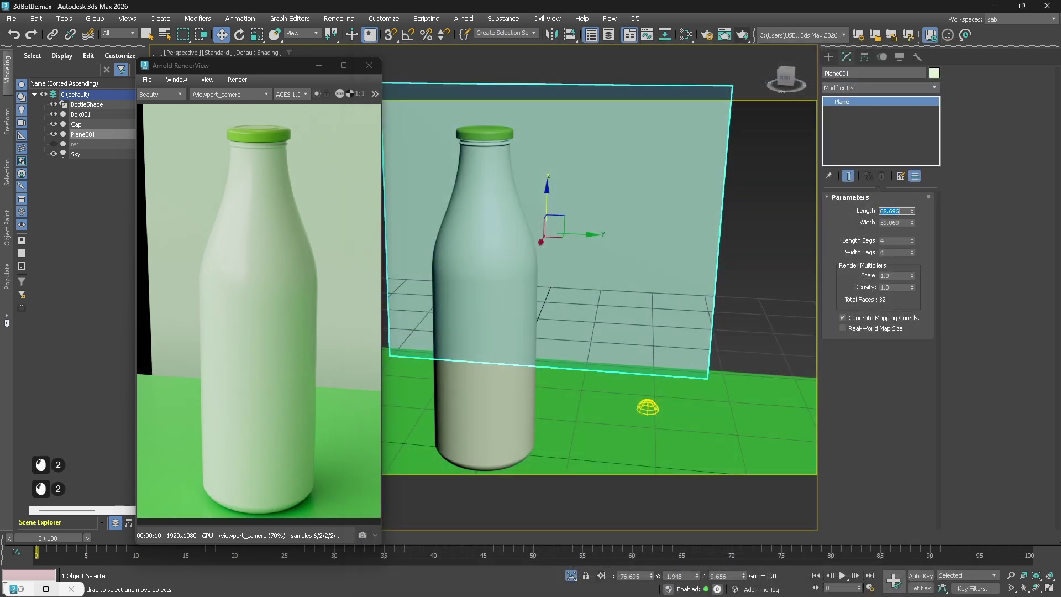
drag(1060, 293, 651, 221)
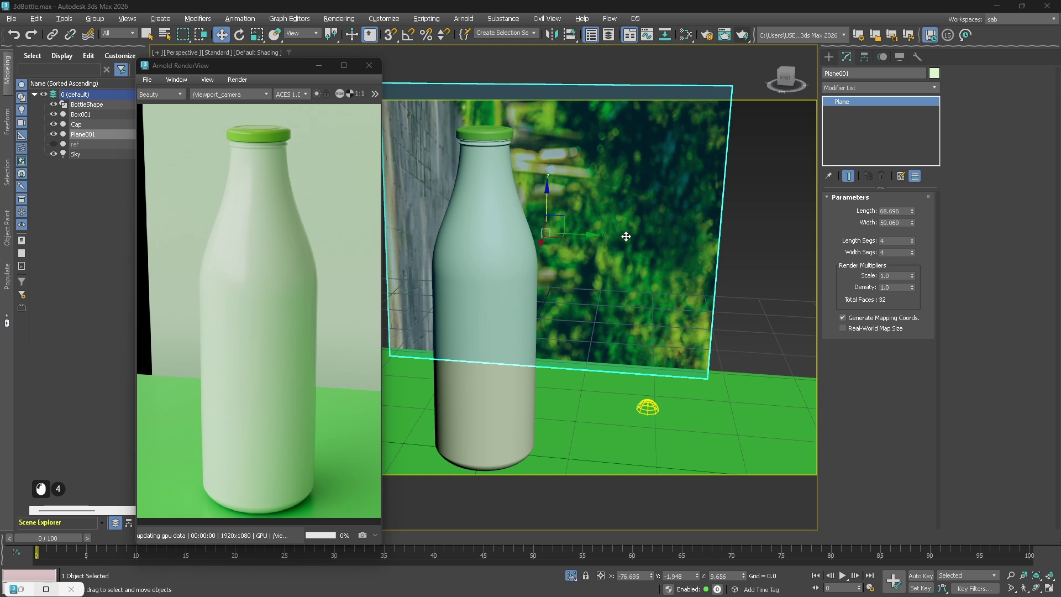
key(e)
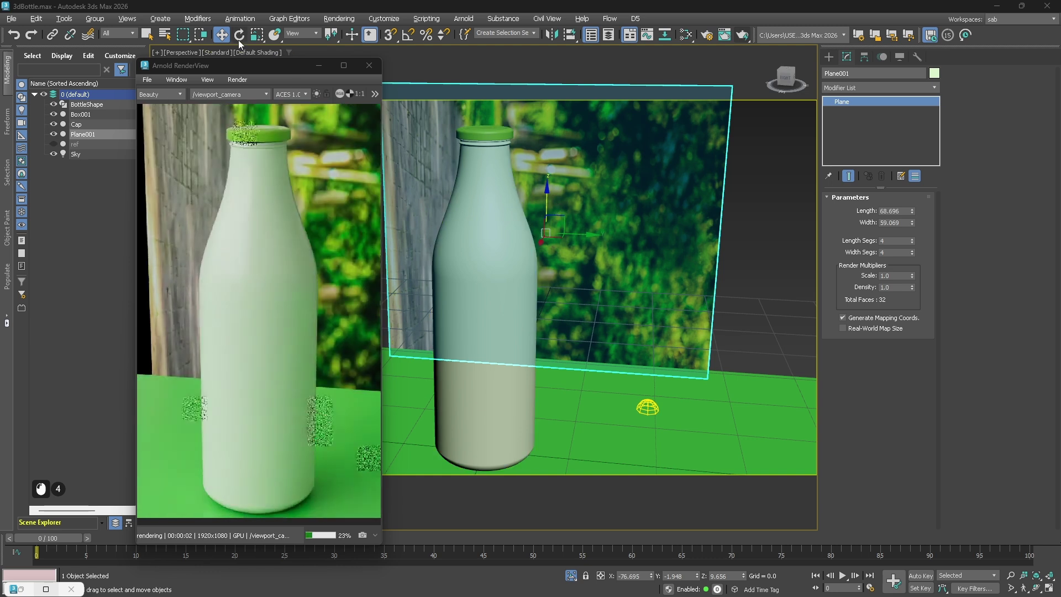
drag(579, 208, 462, 63)
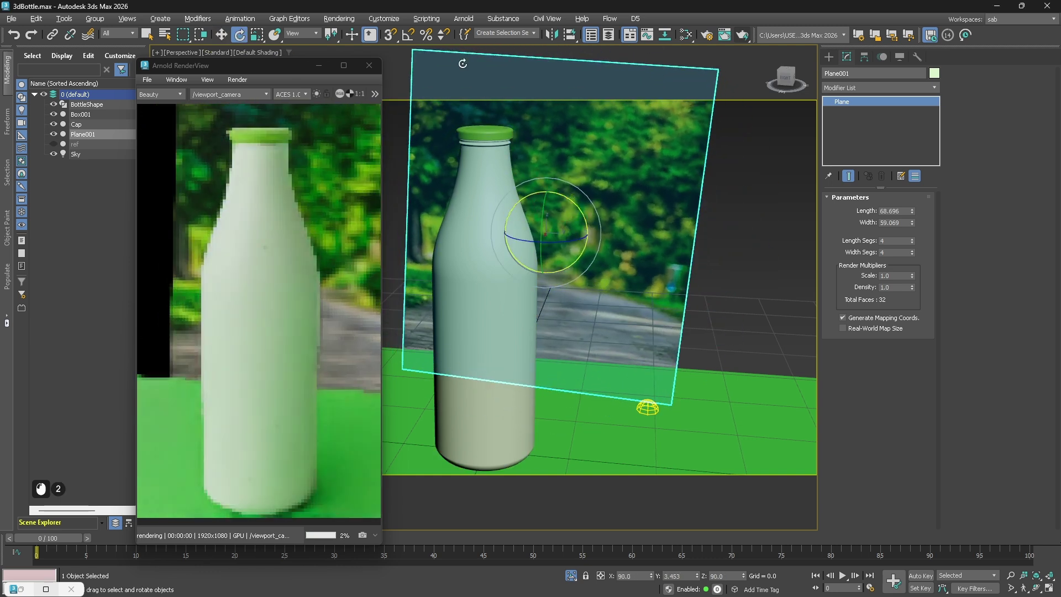
click(679, 576)
text(0)
key(Return)
- Set the background plane's width to 7.2 and its length to 4.8
double_click(895, 222)
text(7.20)
key(Return)
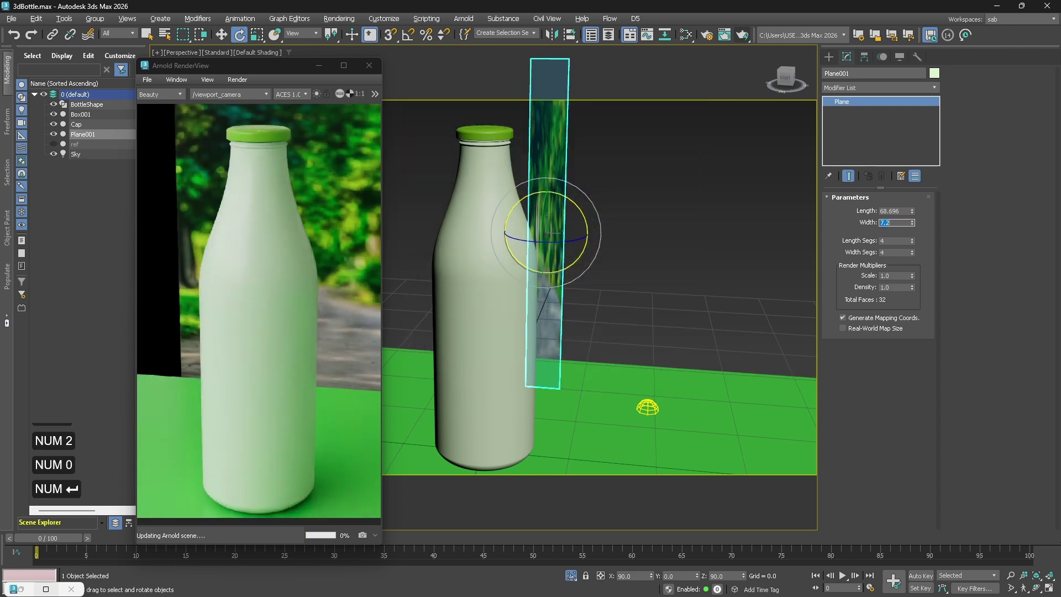
double_click(895, 210)
text(4.80)
key(Return)
click(924, 228)
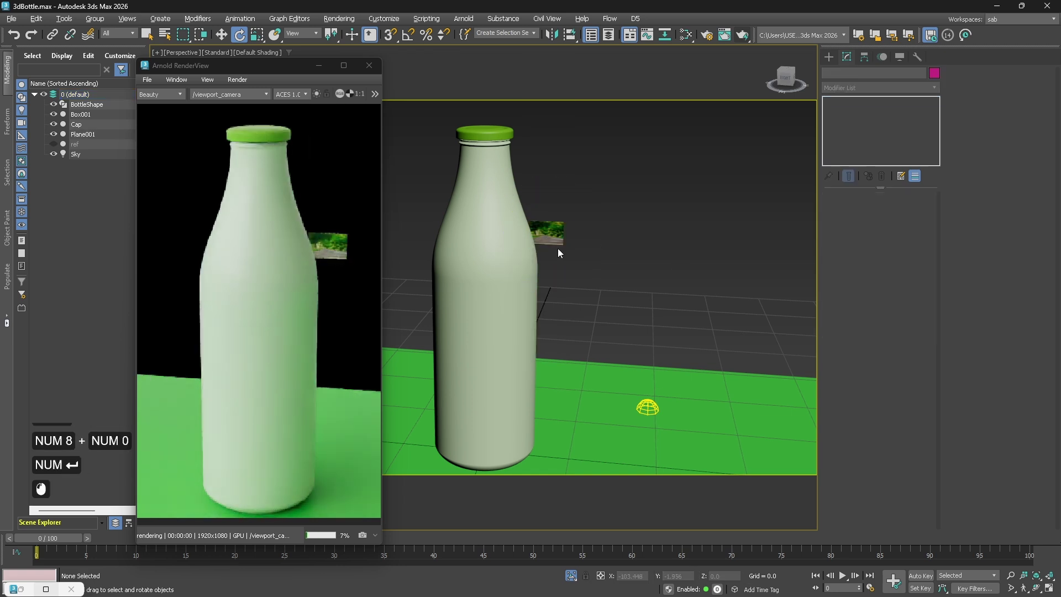
- Reselect the background plane and set its length to 7.2 and its width to 4.8 to match the image proportions
double_click(894, 210)
text(7.)
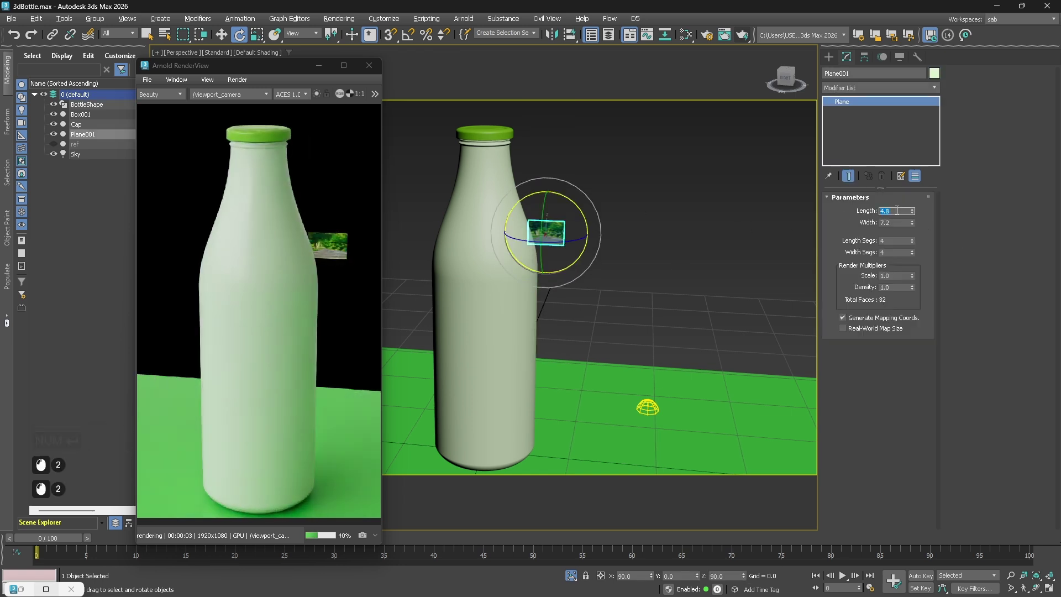
text(2)
key(Tab)
text(4.8)
key(Return)
click(651, 243)
- Uniformly scale the background plane up to about 2409% so it fills the view behind the bottle
click(550, 231)
key(r)
drag(552, 228, 2, 370)
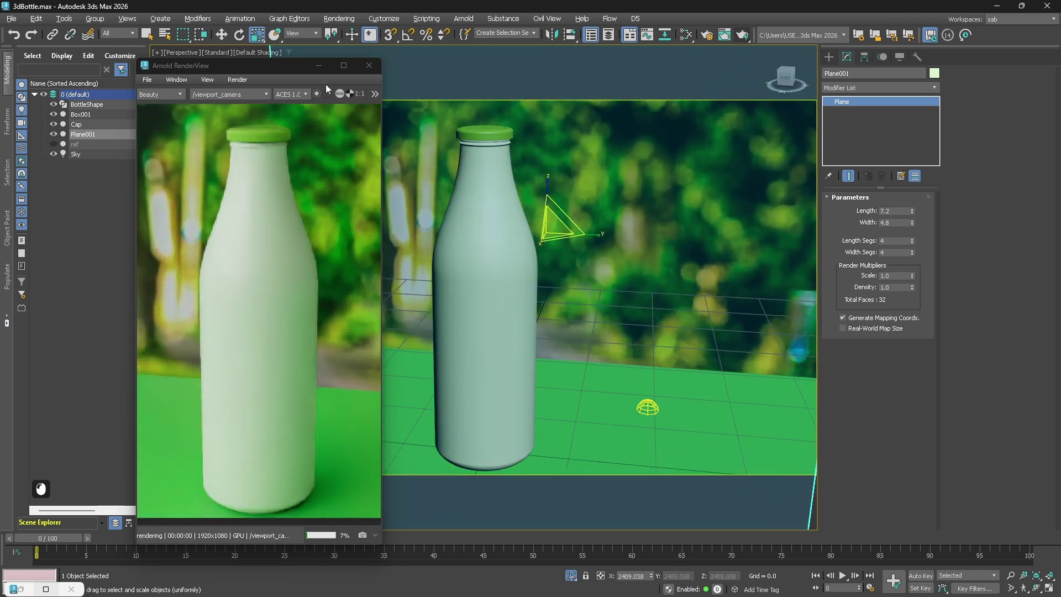
- Move the background plane farther behind the bottle to about X -142, Y -19, Z 5 and fine-tune its uniform scale
scroll(287, 290, down, 4)
key(w)
drag(547, 230, 571, 200)
key(r)
mouse_move(526, 168)
mouse_down()
mouse_move(673, 105)
mouse_move(442, 275)
mouse_move(467, 232)
mouse_move(525, 191)
mouse_move(537, 158)
mouse_up()
key(w)
key(r)
key(w)
- Adjust the viewing angle on the bottle and create a physical camera from the current view
alt+middle_drag(539, 402, 533, 382)
middle_drag(534, 381, 529, 491)
key(ctrl+c)
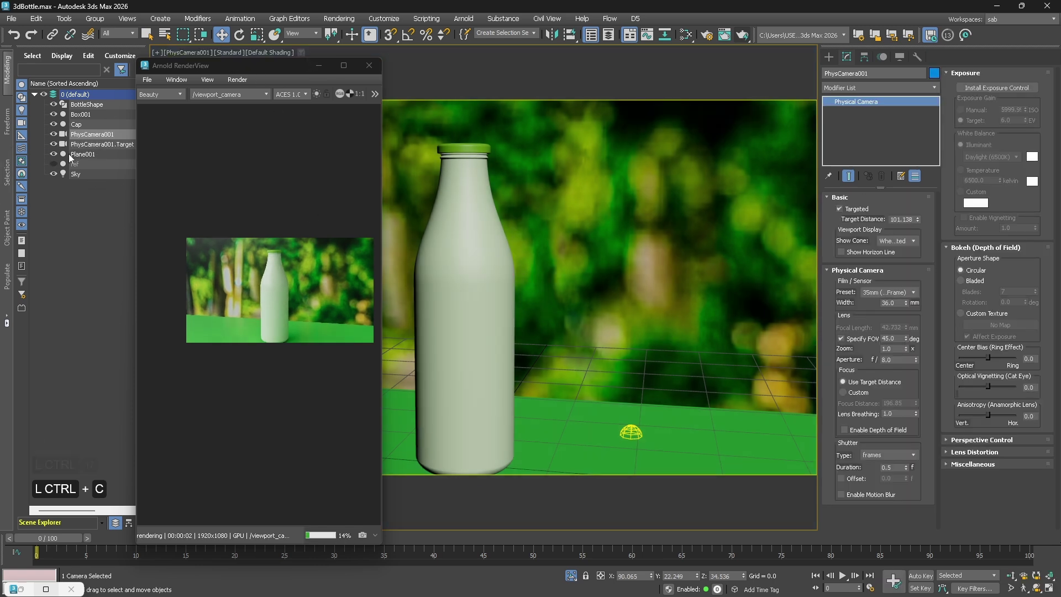
- Dolly the physical camera back to a target distance of about 109.2 and minimise the render view
double_click(88, 134)
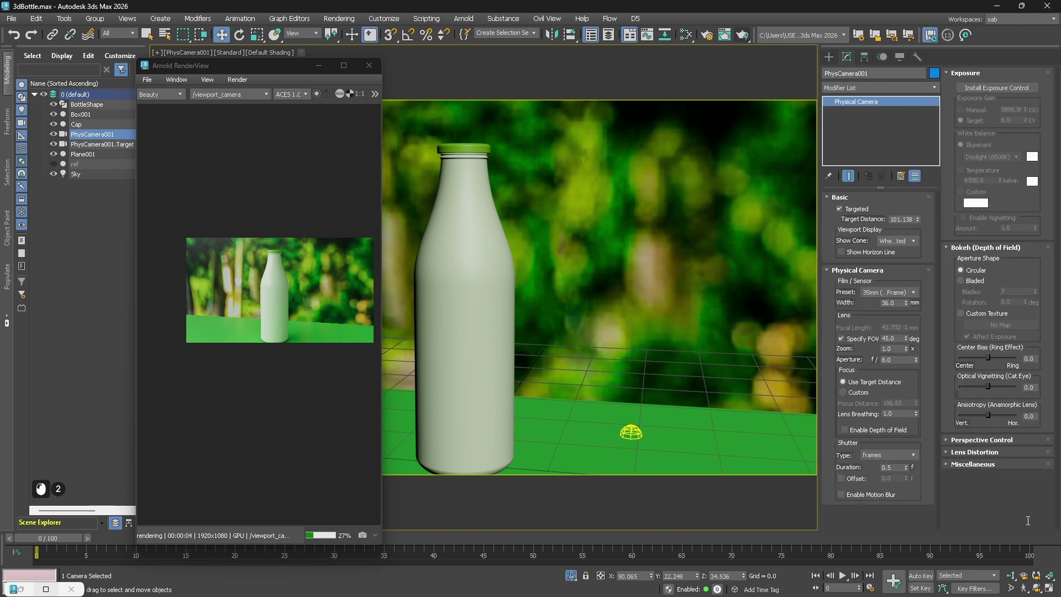
click(1011, 576)
drag(540, 375, 541, 380)
key(w)
drag(269, 74, 297, 80)
click(349, 73)
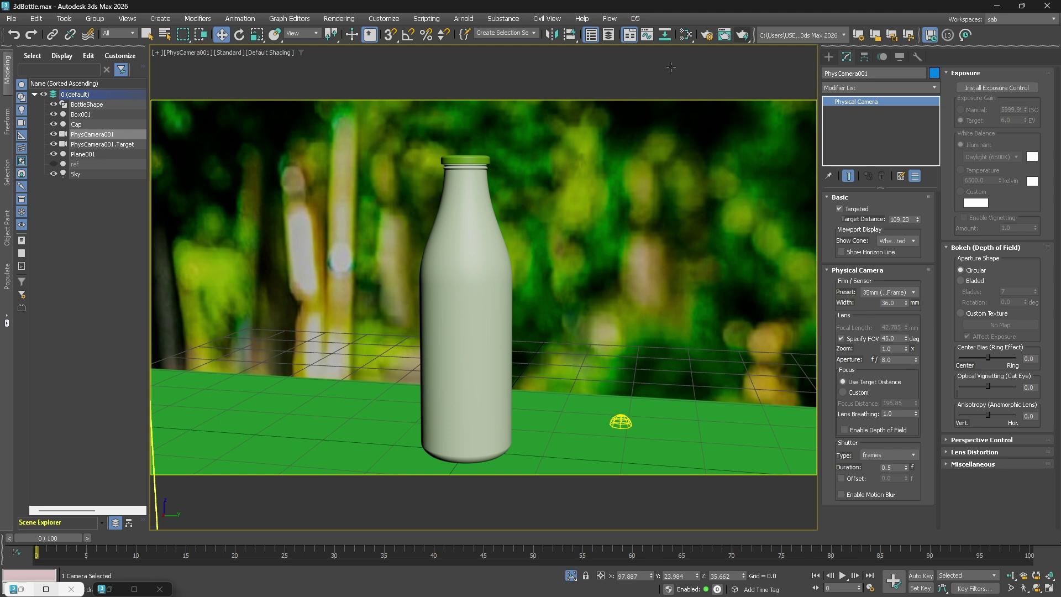
- Review the environment and render effects settings, close them and save the scene
key(8)
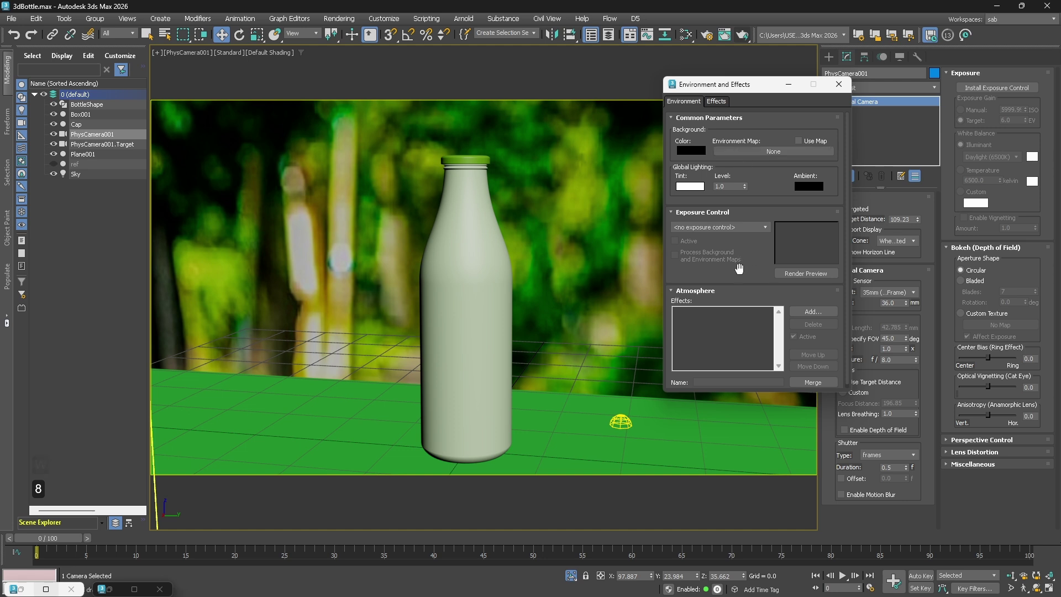
scroll(739, 269, down, 1)
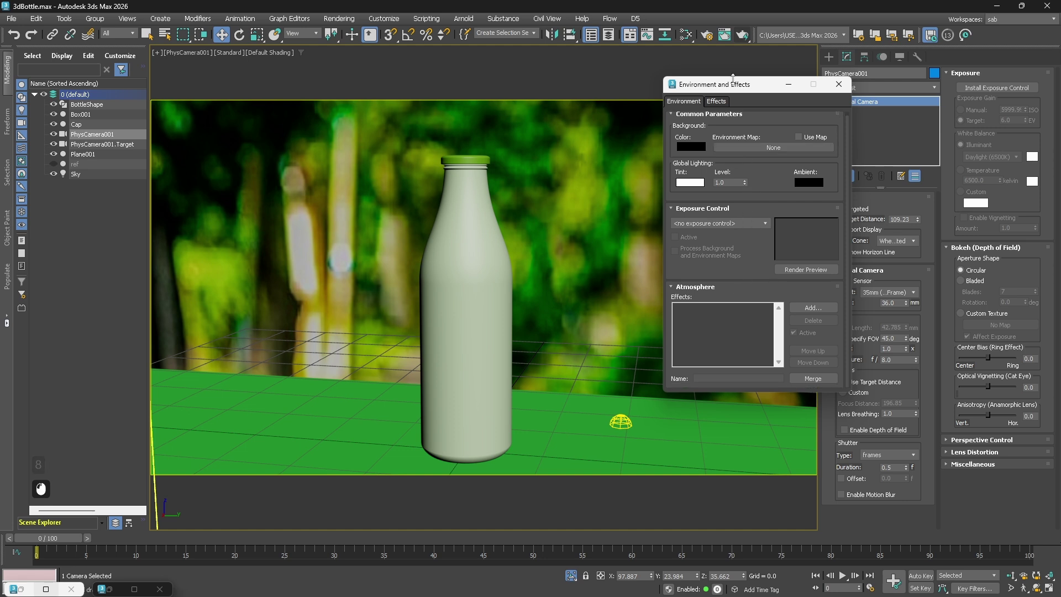
click(715, 102)
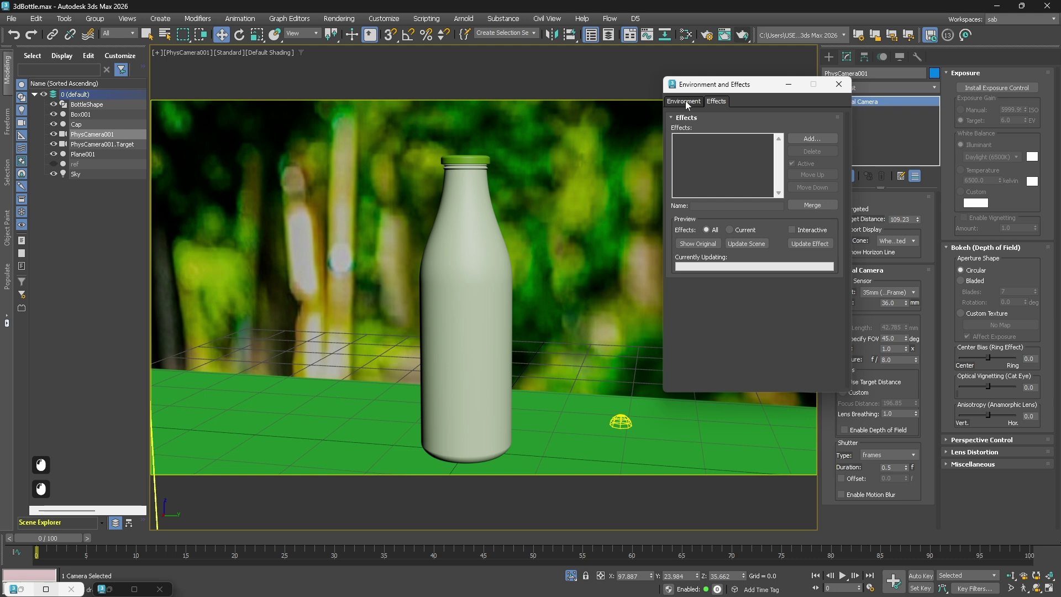
click(686, 102)
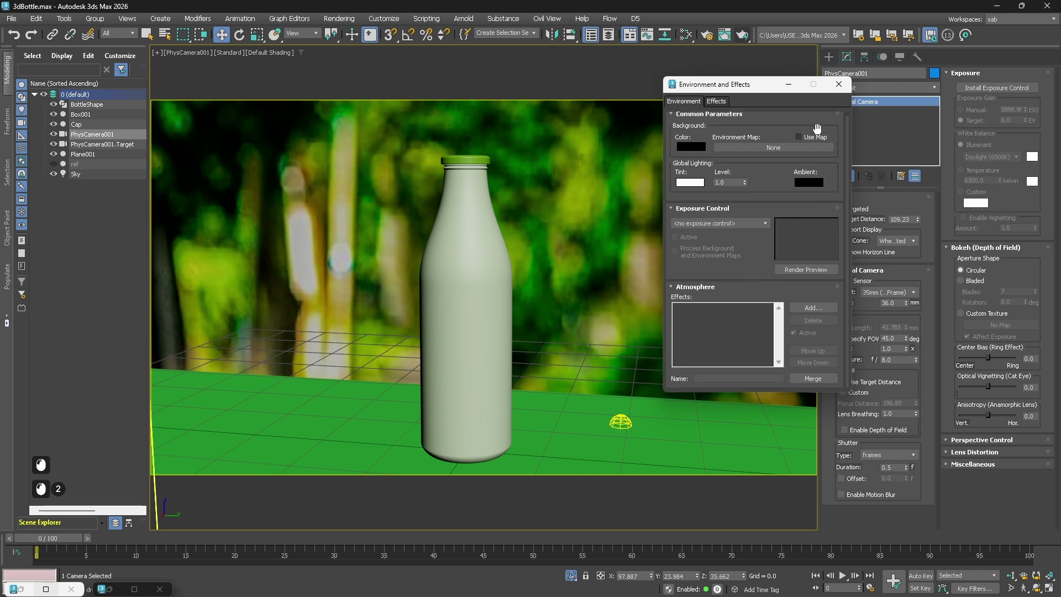
key(ctrl+s)
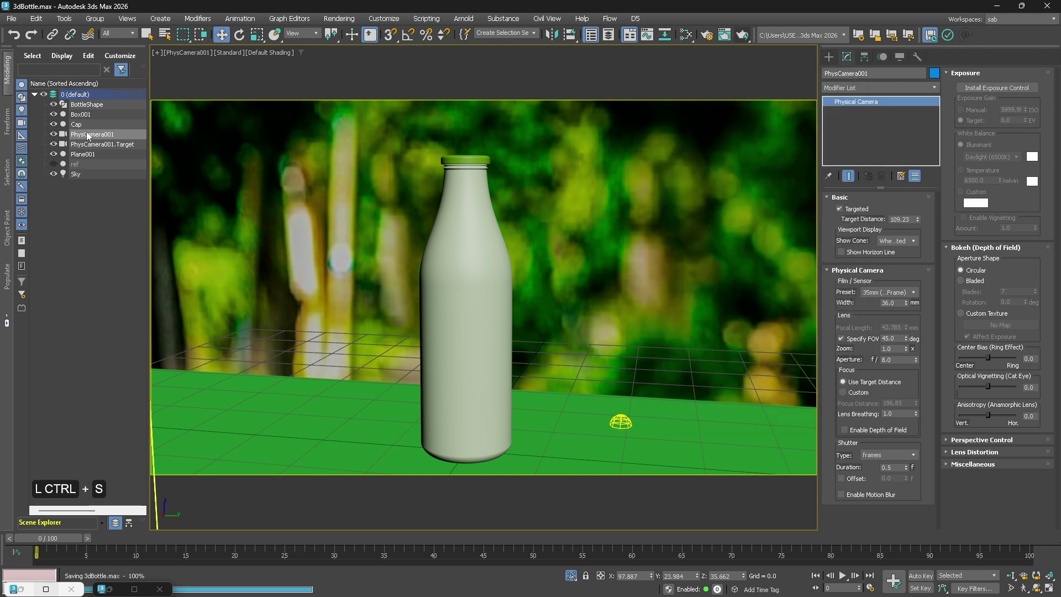
- Rename the physical camera as cam
click(88, 135)
click(874, 75)
text(cam)
key(Return)
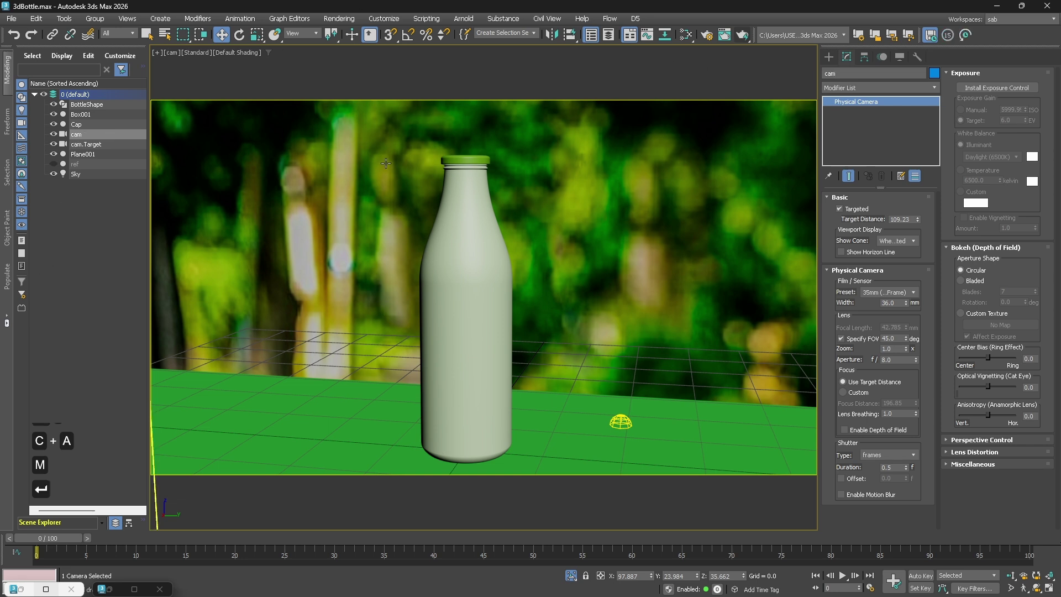
- Rename the background plane as BG
click(538, 137)
triple_click(876, 74)
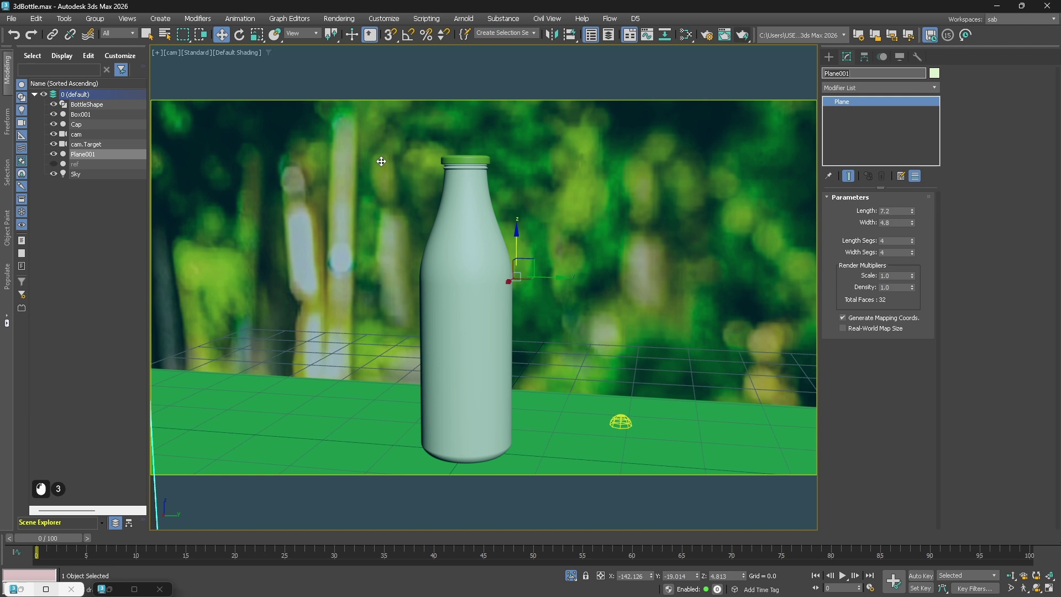
text(BG)
key(Return)
- Rename the green box under the bottle as Base and save the scene
click(91, 124)
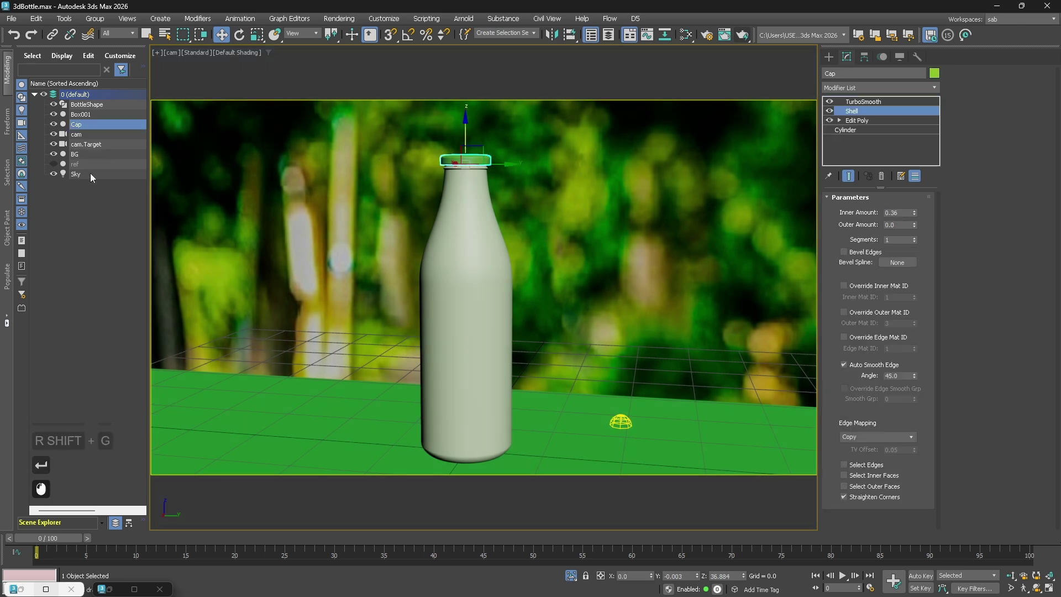
click(83, 115)
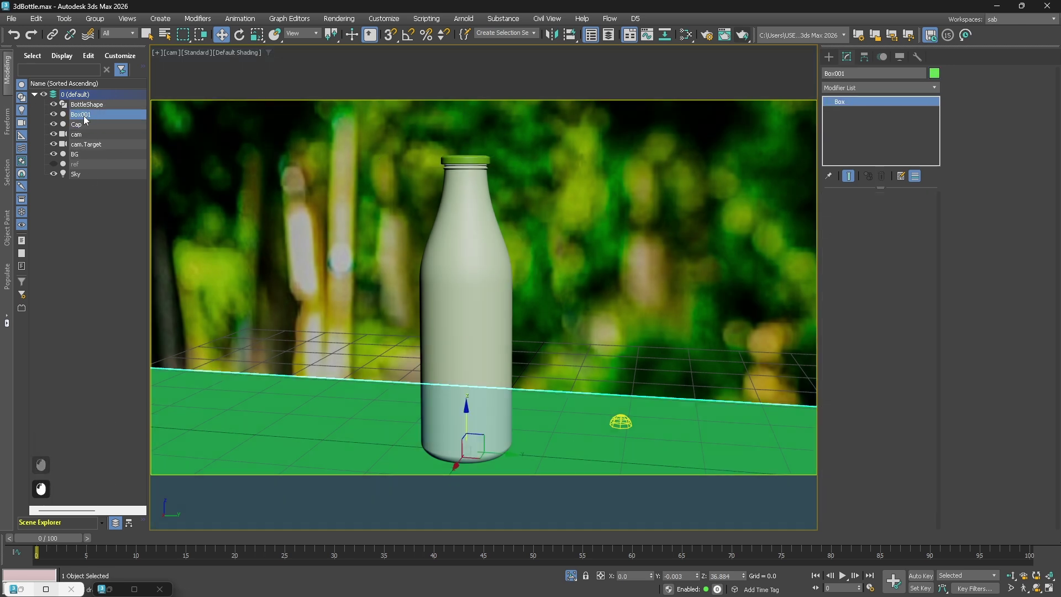
click(870, 70)
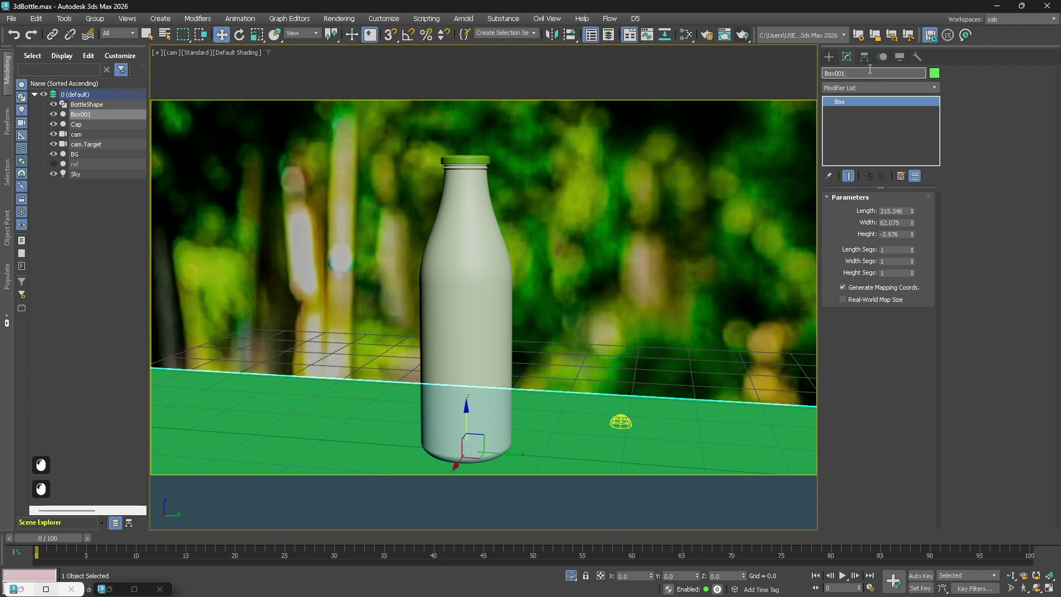
text(Base)
key(Return)
key(ctrl+s)
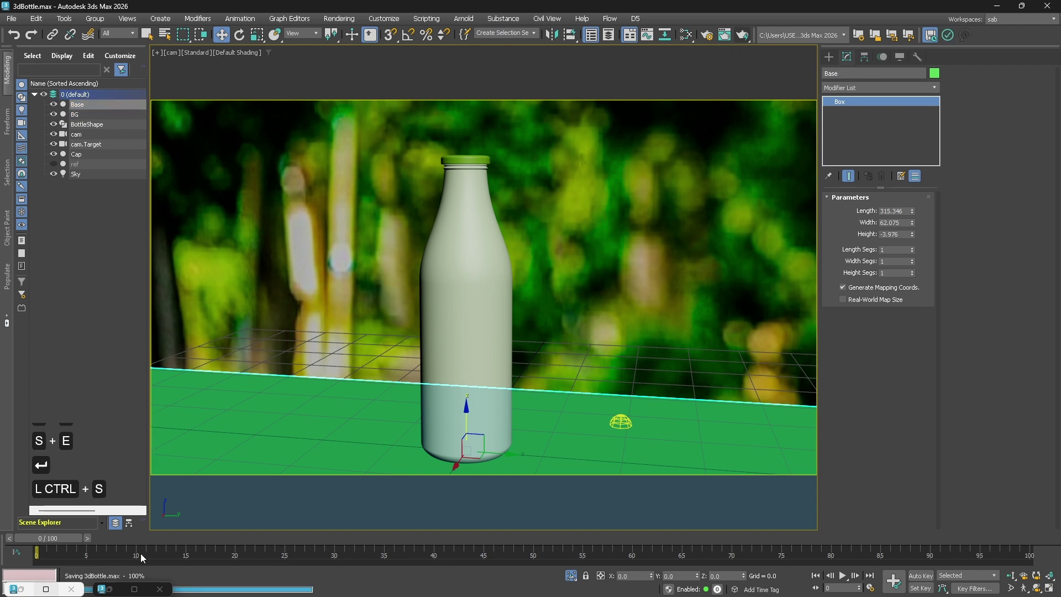
- Restore the Arnold RenderView, maximise it and restart the interactive render
click(111, 589)
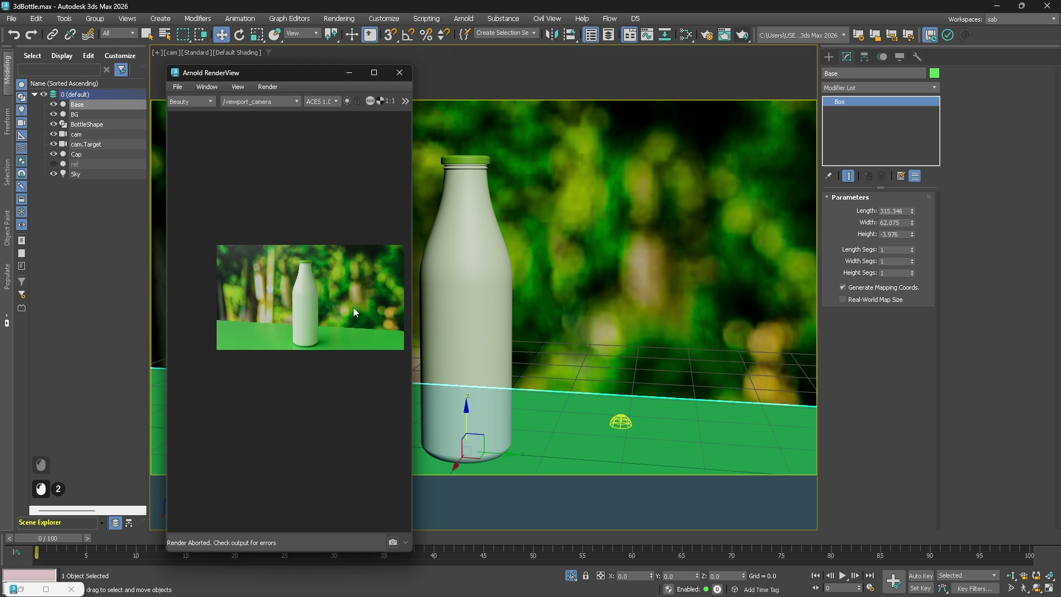
scroll(352, 282, up, 2)
click(380, 74)
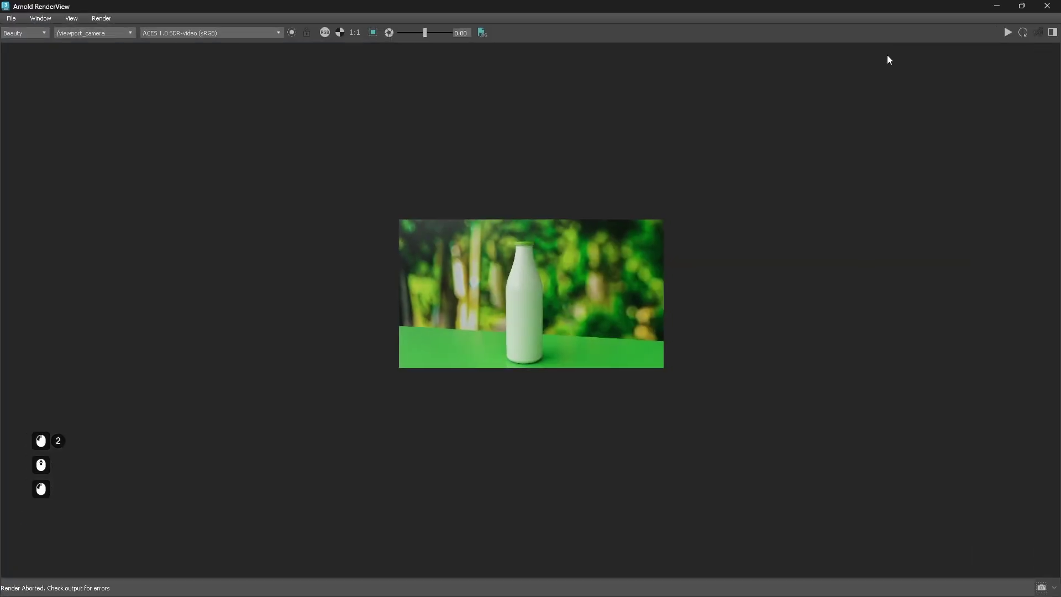
click(1009, 32)
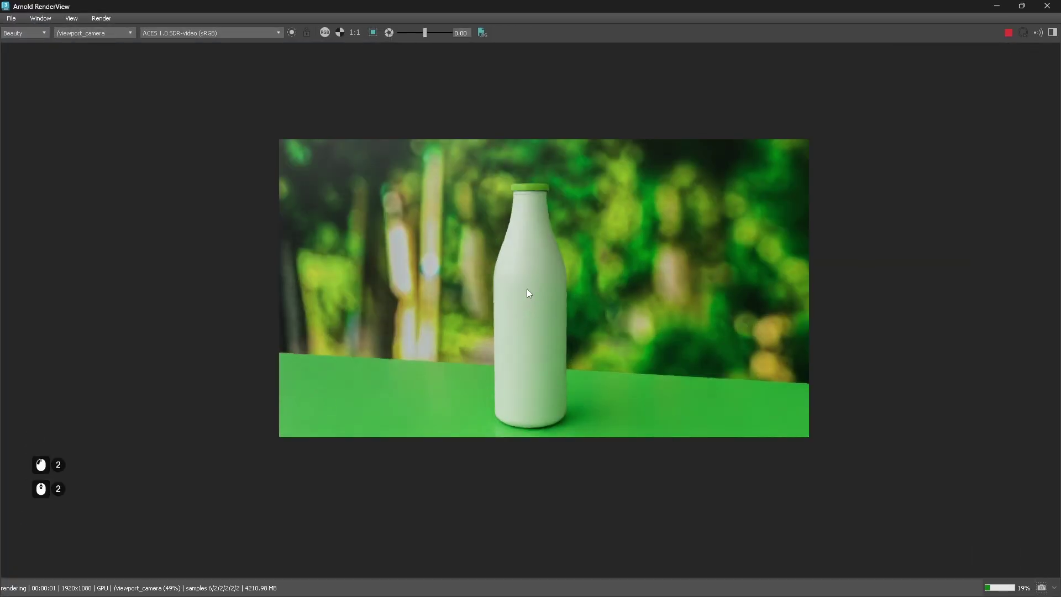
- Limit the render to a full-height region around the bottle, return the render view to its smaller size and reframe the bottle
click(373, 33)
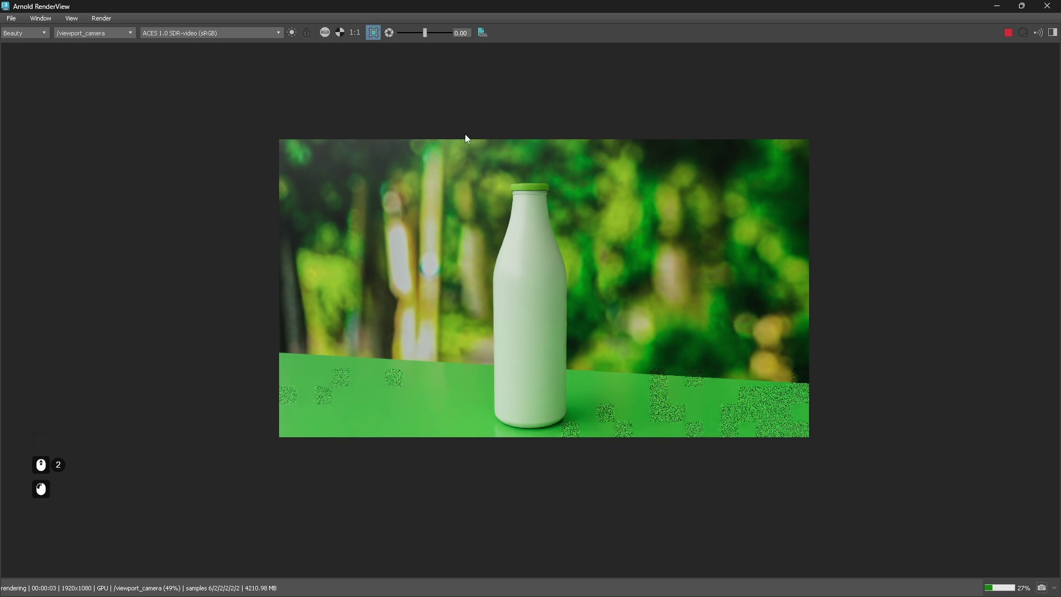
drag(465, 136, 595, 490)
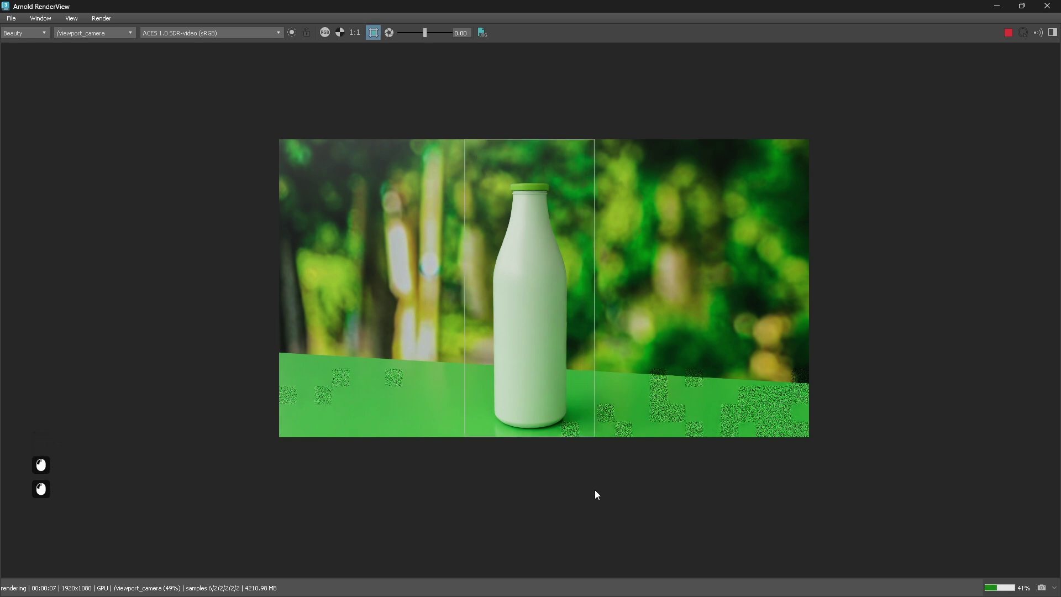
click(1022, 5)
click(390, 102)
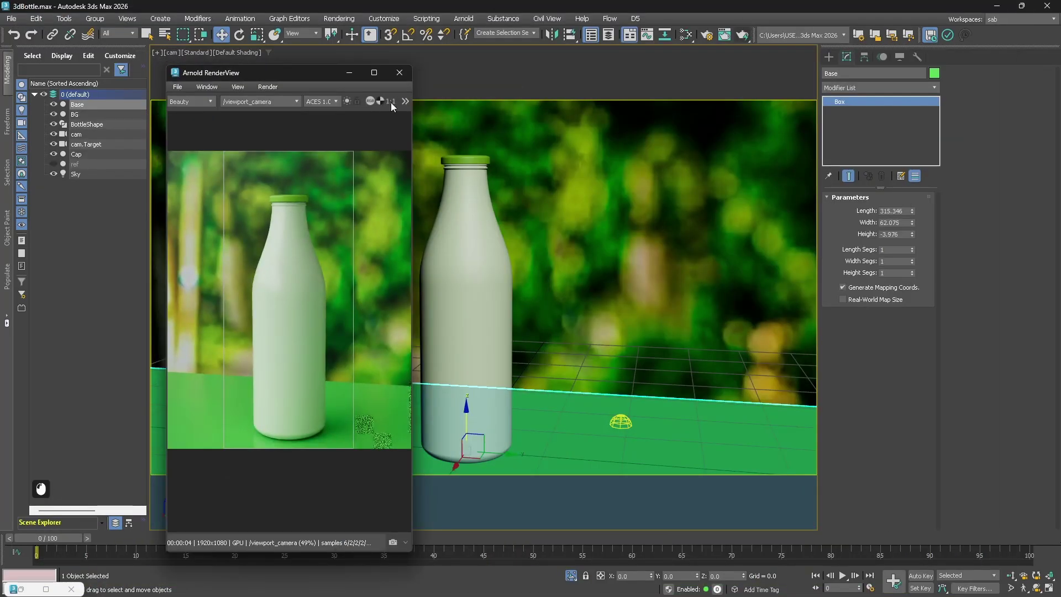
scroll(285, 322, down, 2)
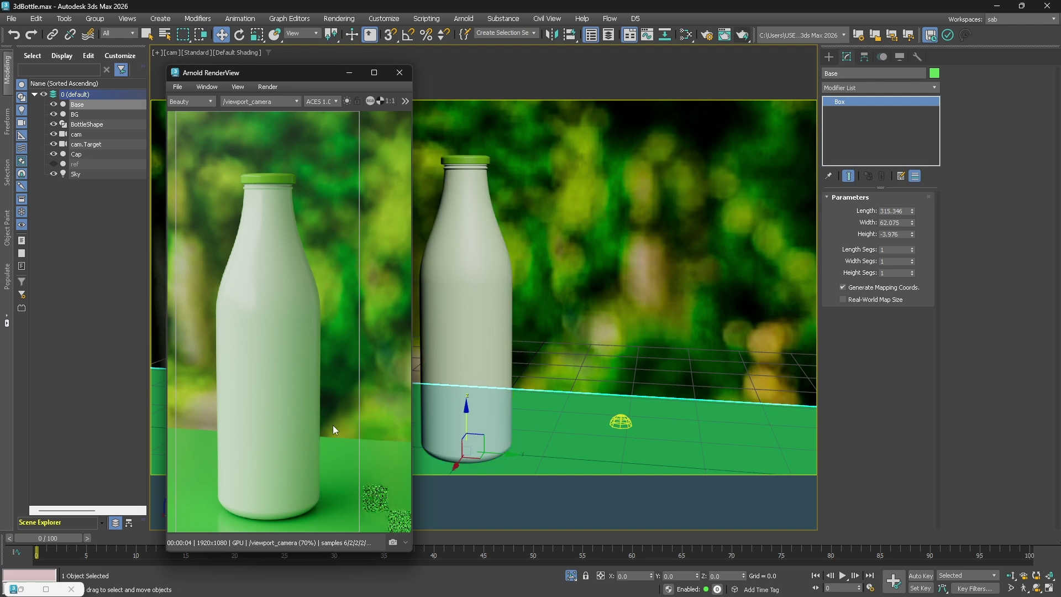
- Bring back the Slate Material Editor beside the render view and try to add an Arnold Standard Surface material
click(26, 589)
drag(517, 48, 761, 52)
scroll(663, 308, down, 3)
click(677, 332)
right_click(678, 332)
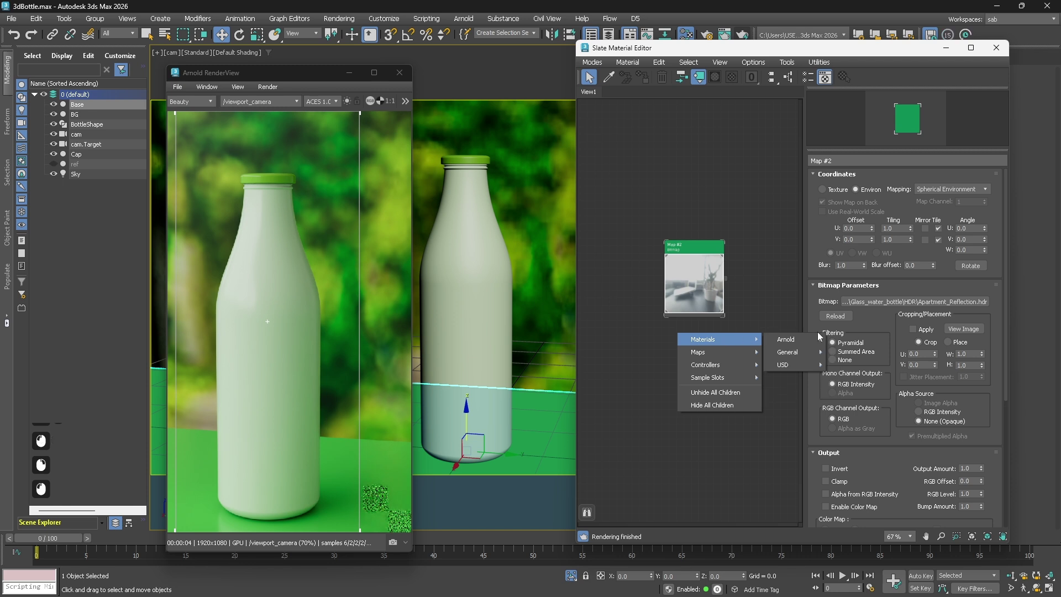
mouse_move(816, 341)
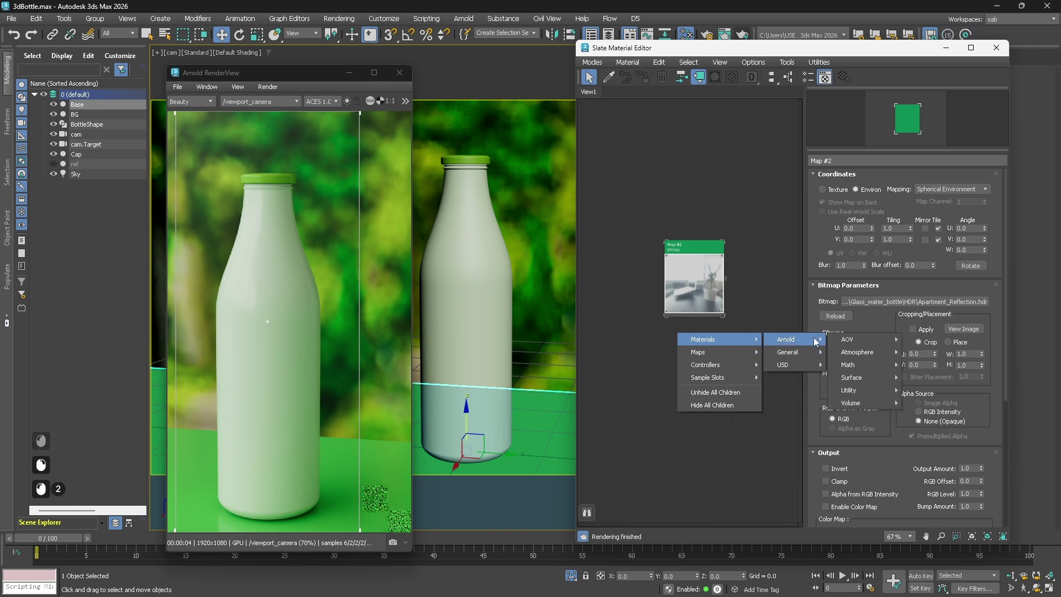
mouse_move(870, 376)
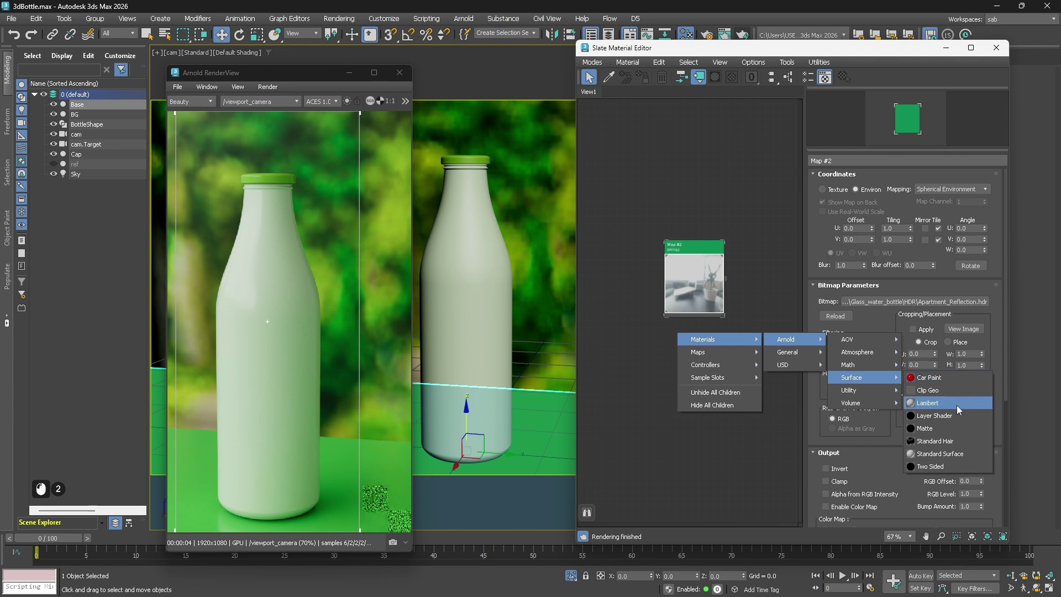
click(950, 454)
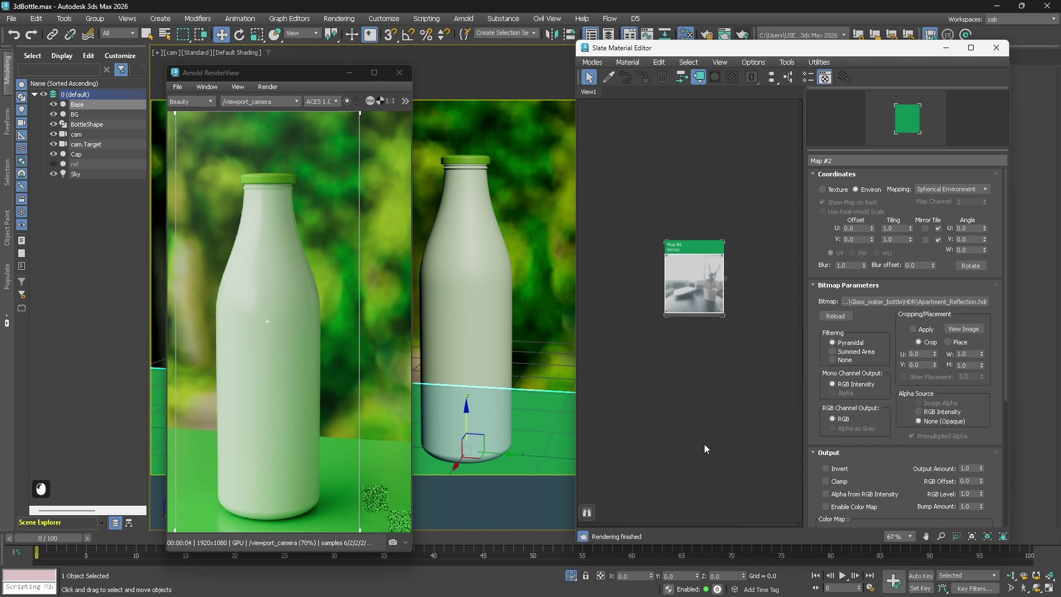
- Find the Arnold Standard Surface in the material browser, add it to the node view and hide the browser again
click(808, 78)
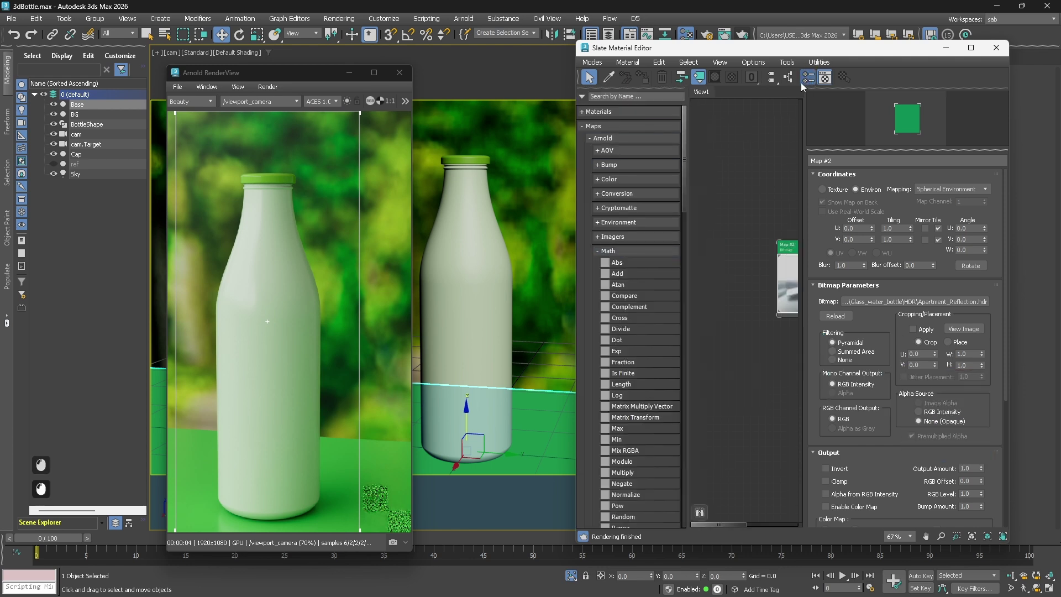
click(637, 97)
text(stand)
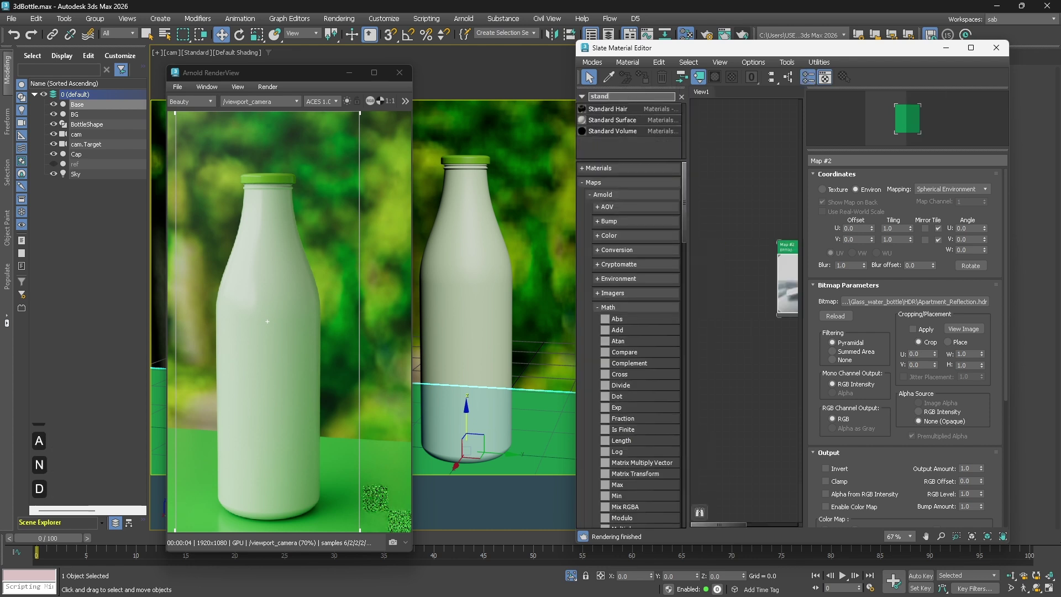
click(583, 183)
click(583, 168)
click(590, 181)
click(597, 251)
click(597, 264)
click(599, 236)
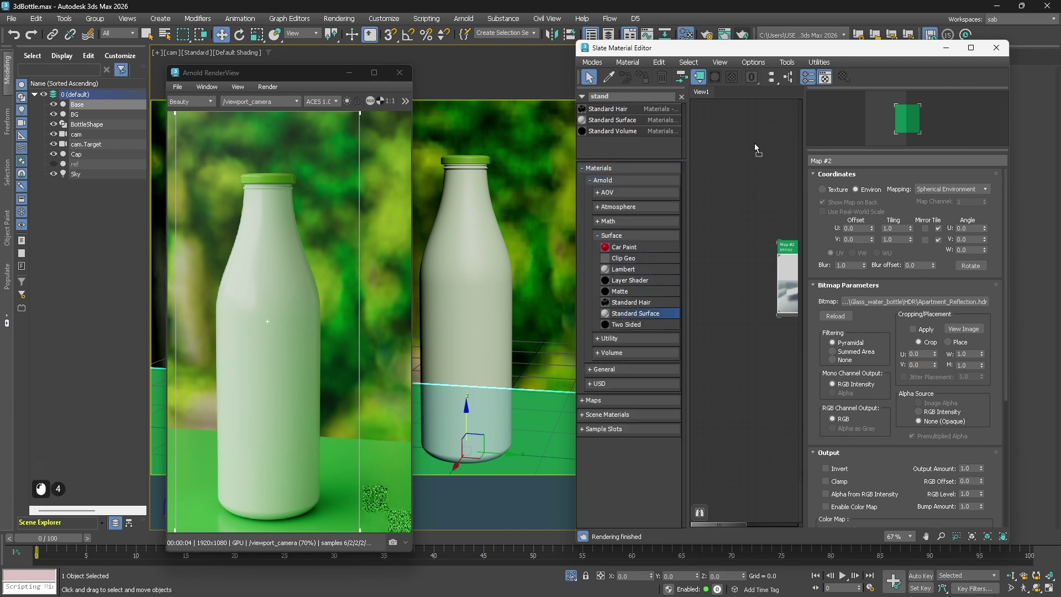
drag(755, 145, 751, 146)
click(681, 98)
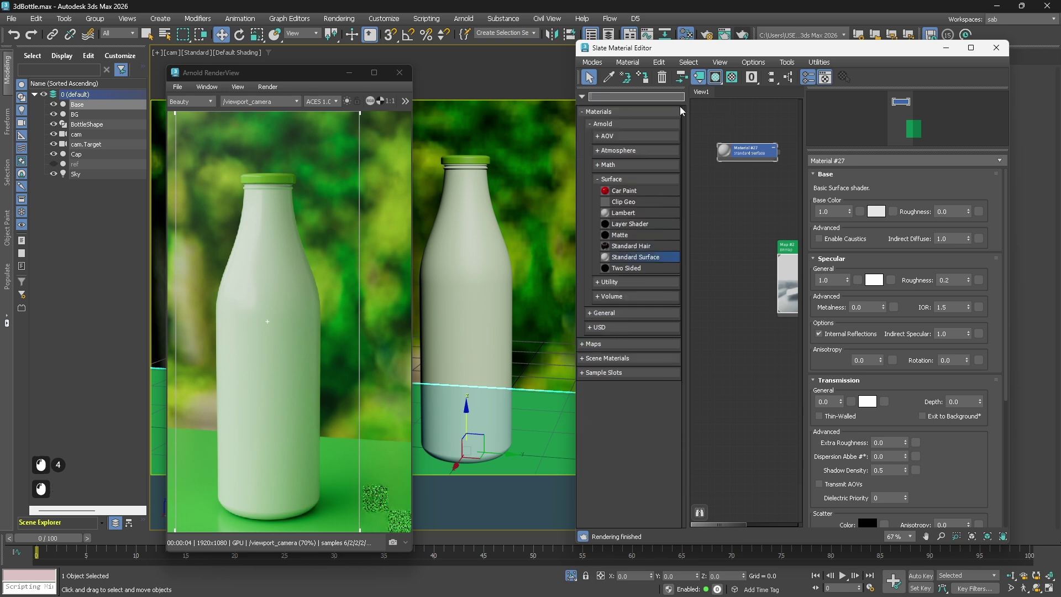
click(809, 78)
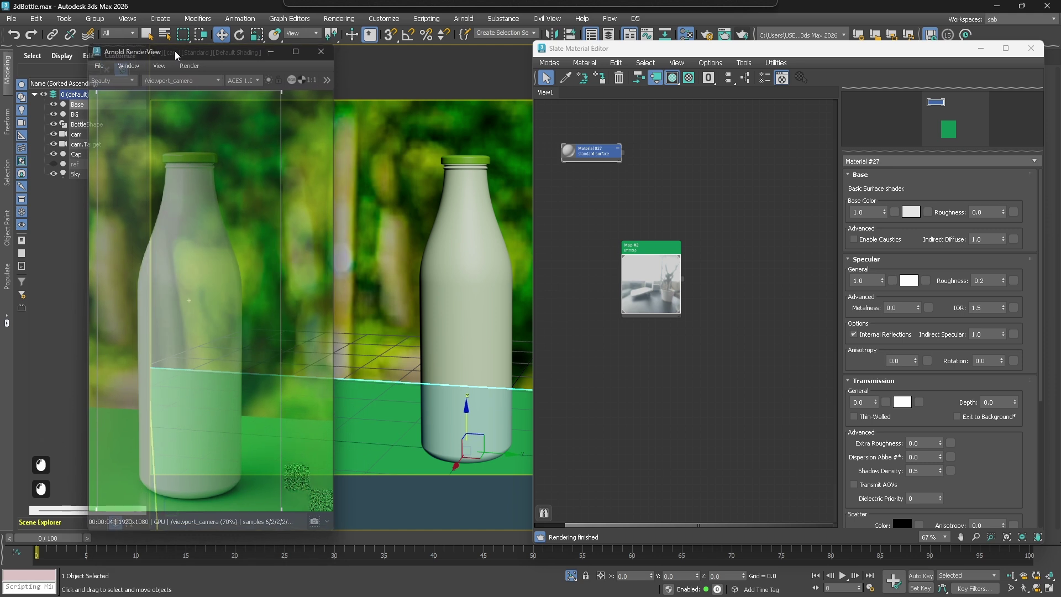
- Move the HDR bitmap node out of the way and rename the new Standard Surface material as Base
click(650, 193)
drag(651, 246, 603, 393)
scroll(588, 145, up, 7)
middle_drag(587, 145, 658, 189)
click(660, 191)
drag(945, 160, 715, 162)
text(Base)
key(Return)
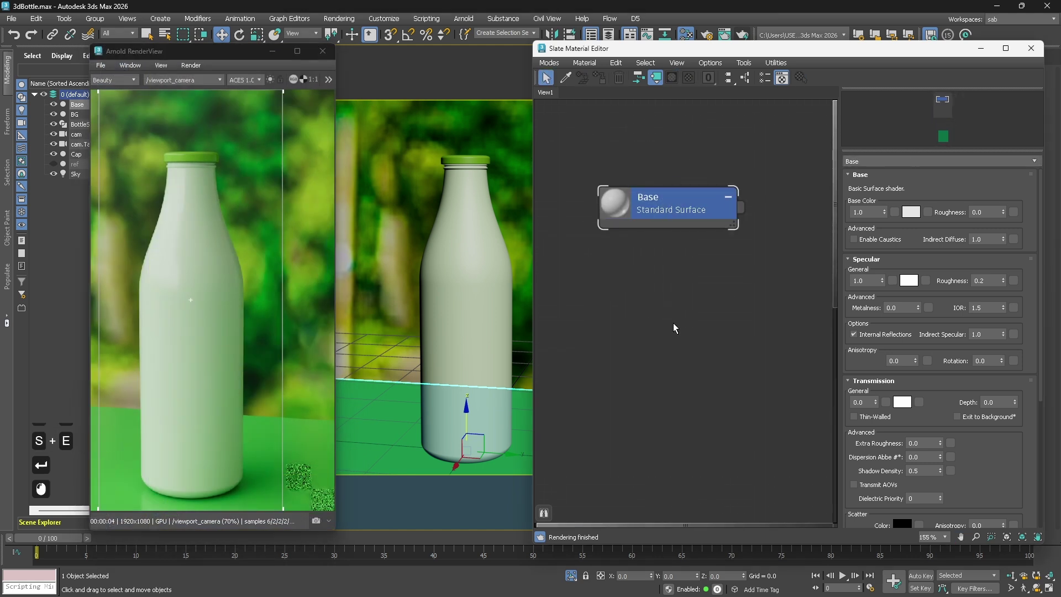
- Select the Base box in the scene and assign the Base material to it
double_click(76, 115)
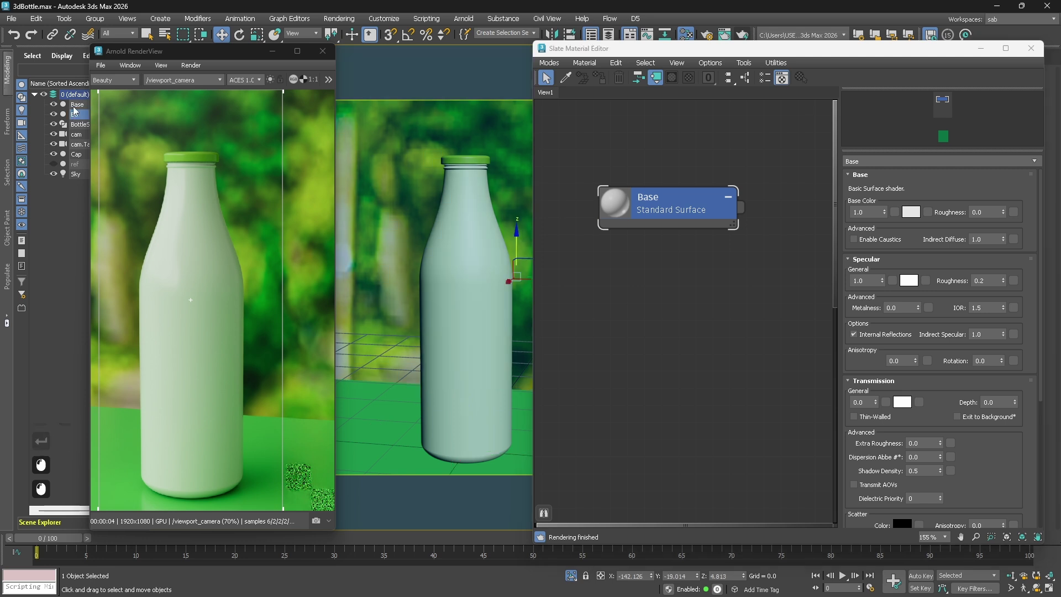
right_click(698, 205)
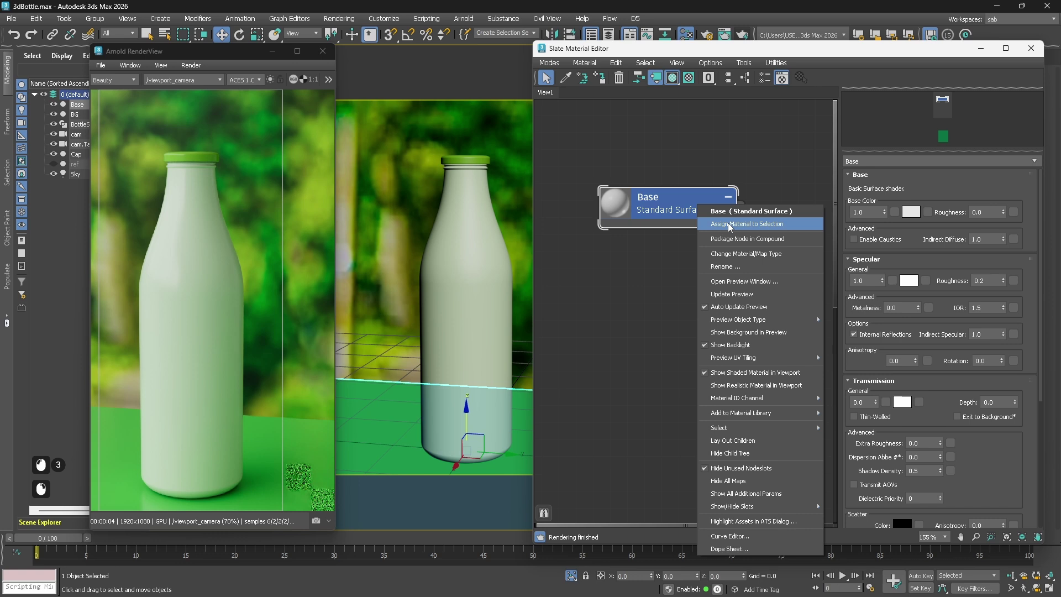
click(730, 224)
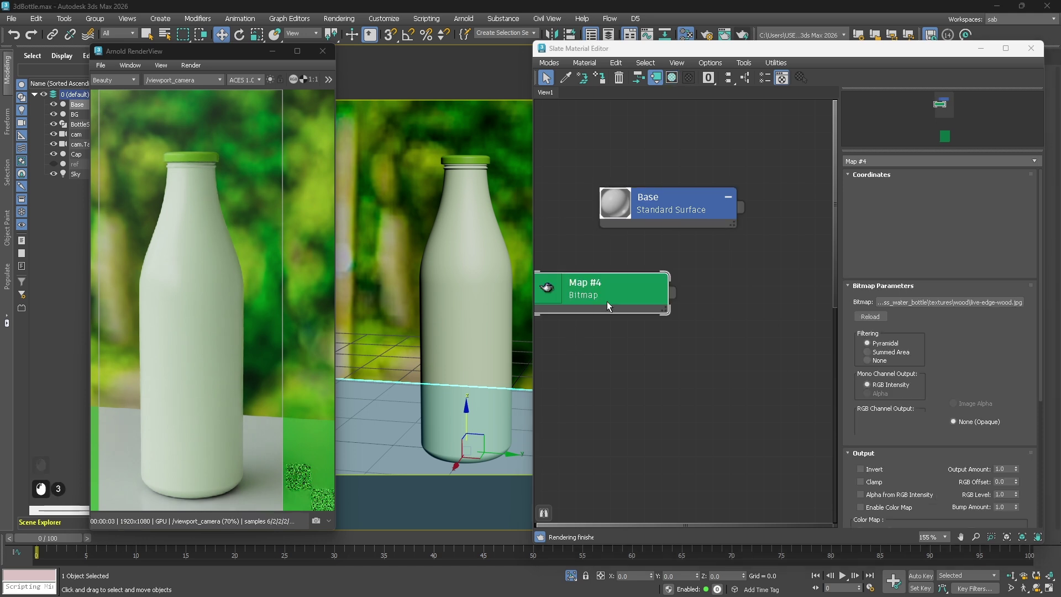
- Enlarge the preview of the live-edge-wood.jpg bitmap node and arrange it below the Base material node
double_click(555, 288)
mouse_move(612, 294)
mouse_down()
mouse_move(648, 298)
mouse_move(630, 293)
mouse_up()
drag(689, 200, 738, 182)
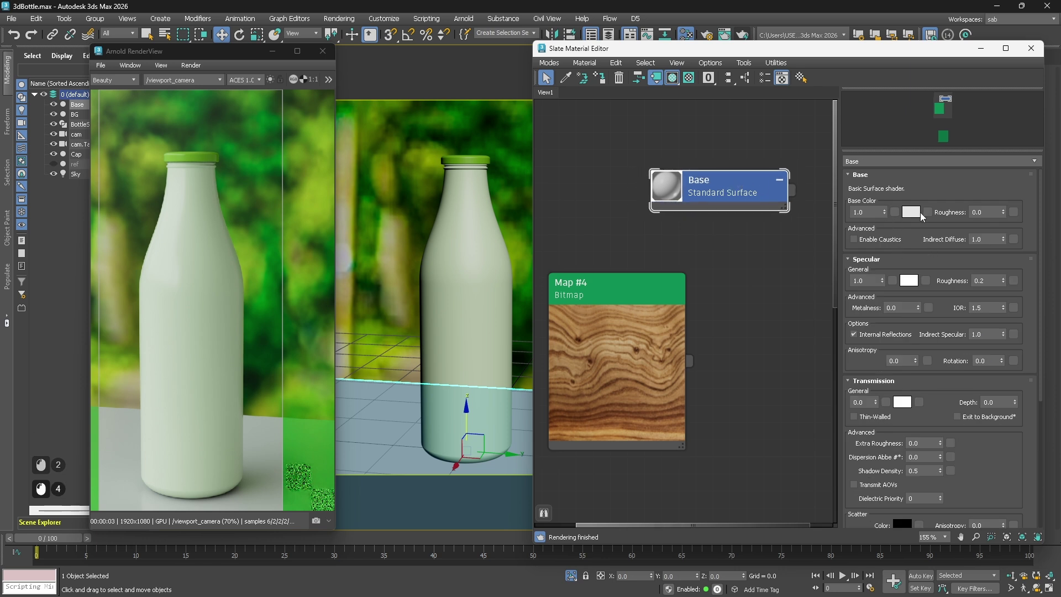
- Set the Base material's base color to red E73939
click(905, 211)
click(804, 143)
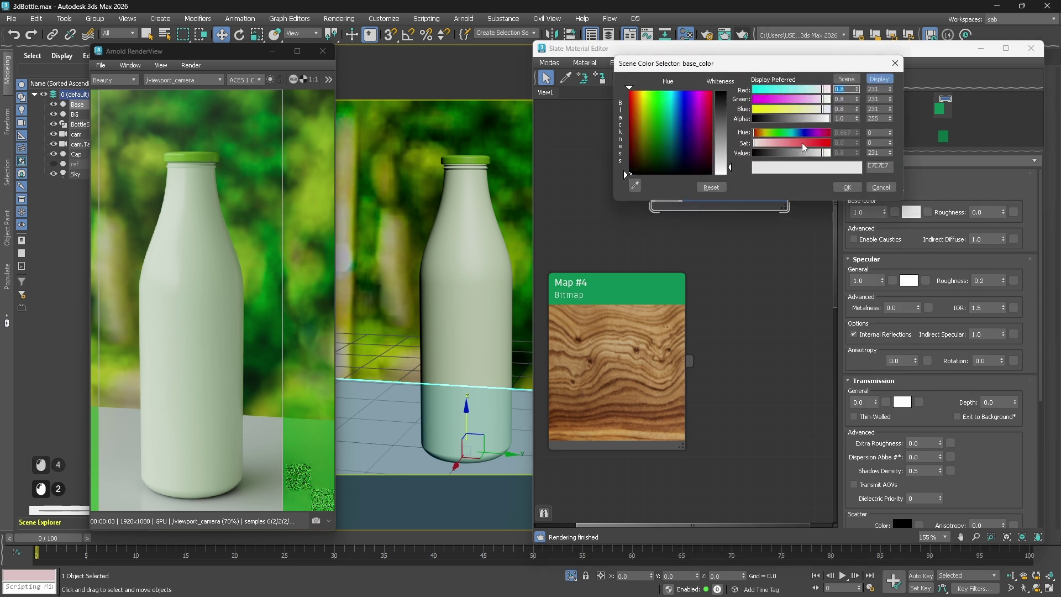
click(811, 143)
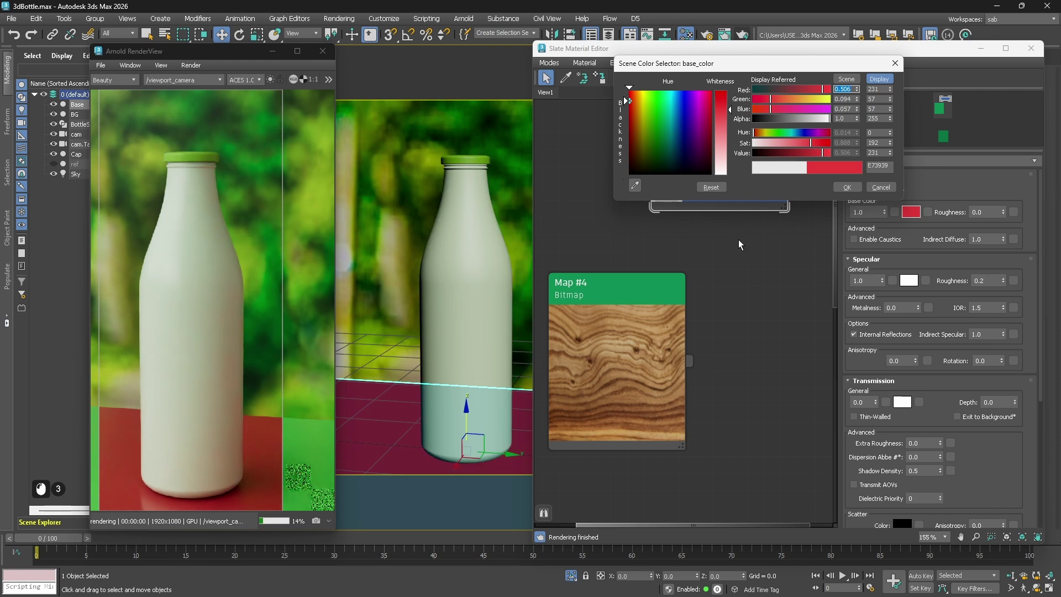
click(846, 187)
- Connect the wood bitmap to the Base material's base color input
drag(690, 360, 929, 212)
click(764, 330)
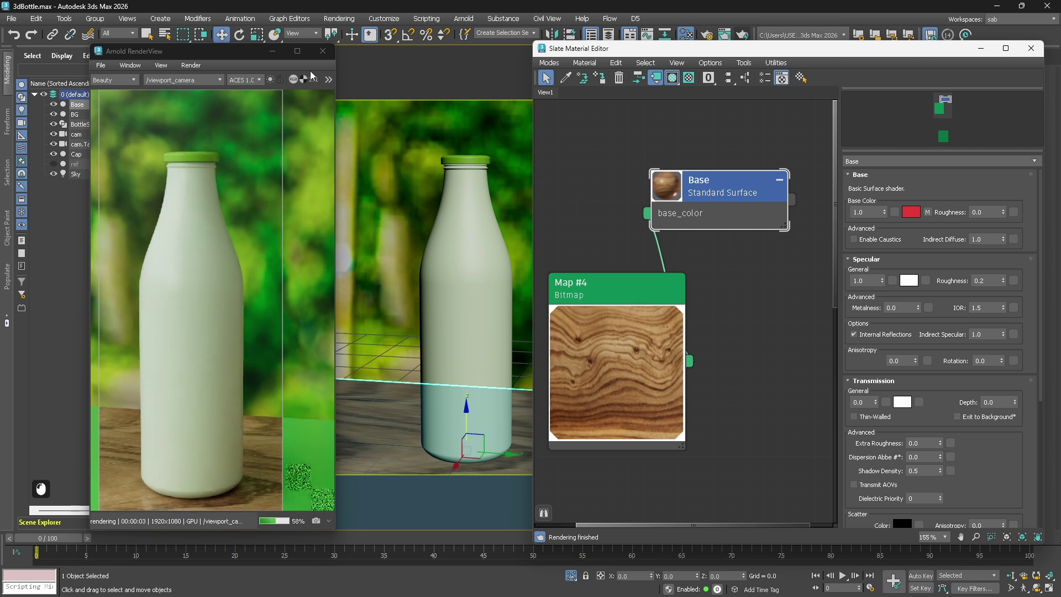
- Turn off the render region to check the full-frame render, stop rendering and minimise the render view
click(298, 51)
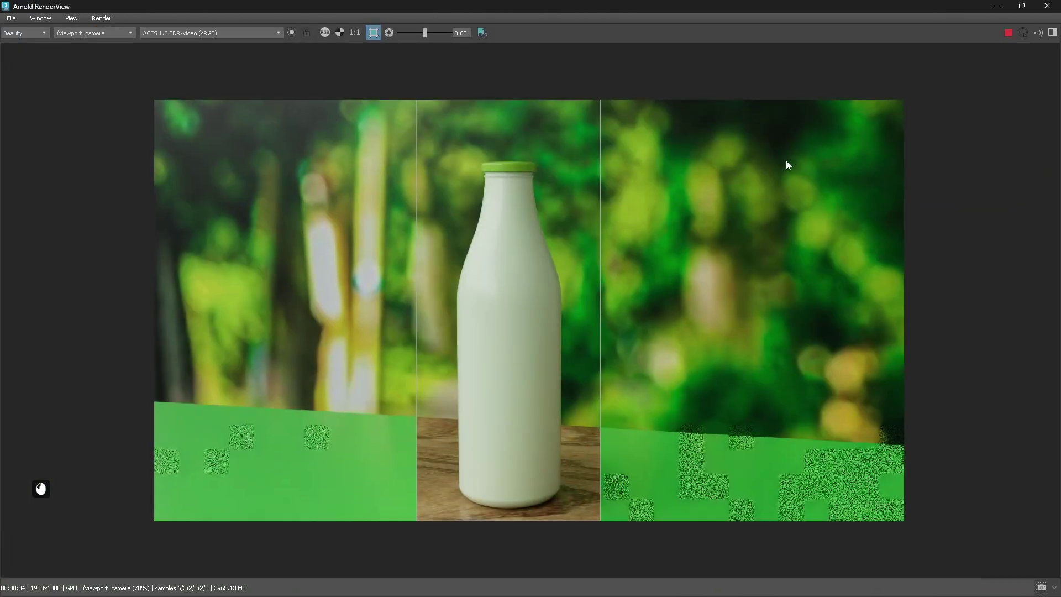
click(373, 34)
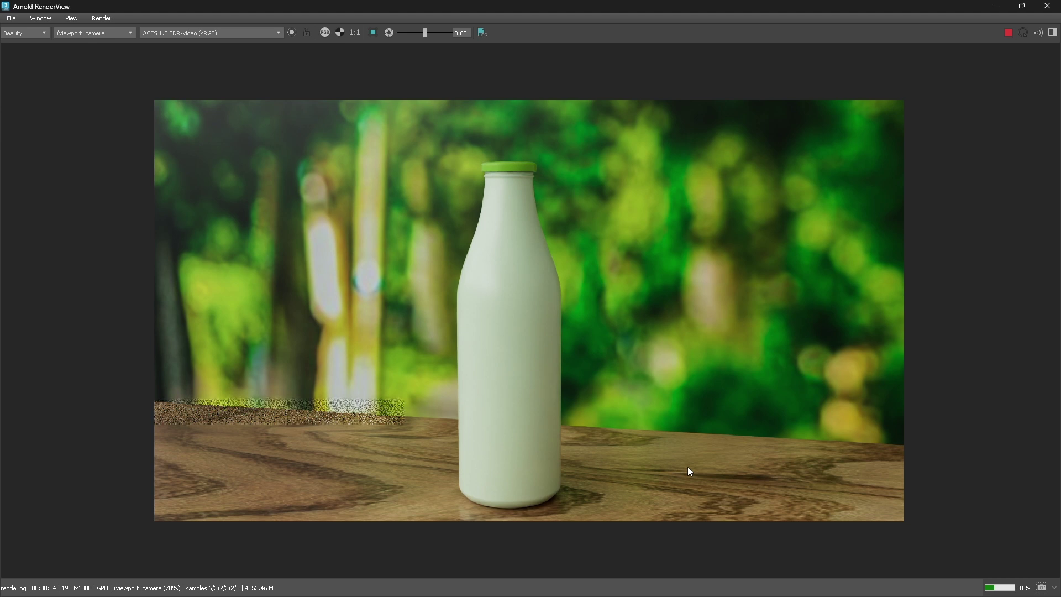
scroll(577, 387, down, 2)
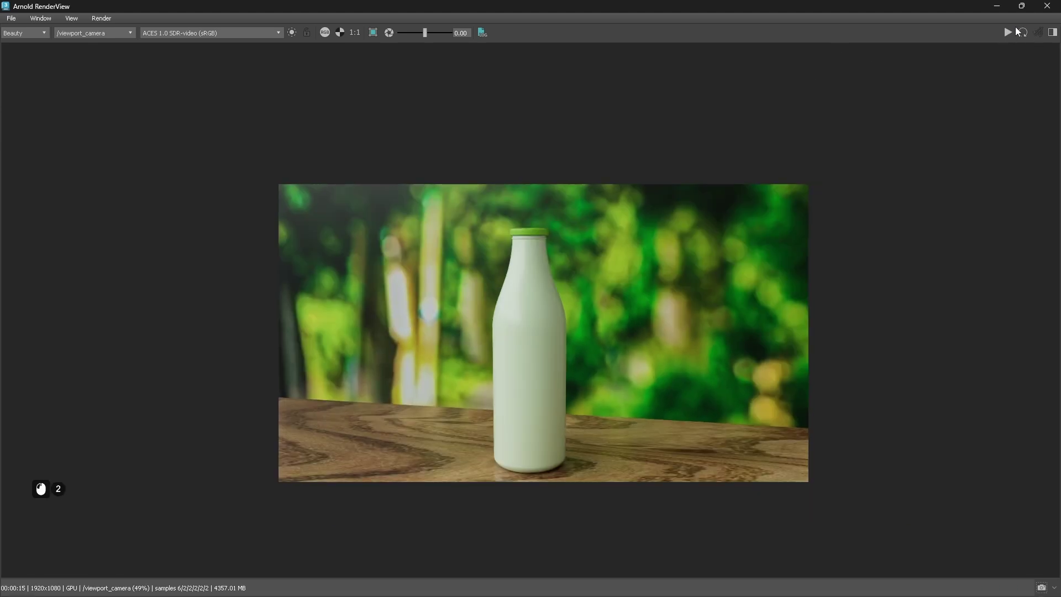
click(1022, 6)
click(275, 49)
- Switch the viewport to perspective, put the material editor away and widen the Base box to about 90
click(374, 208)
click(308, 417)
key(p)
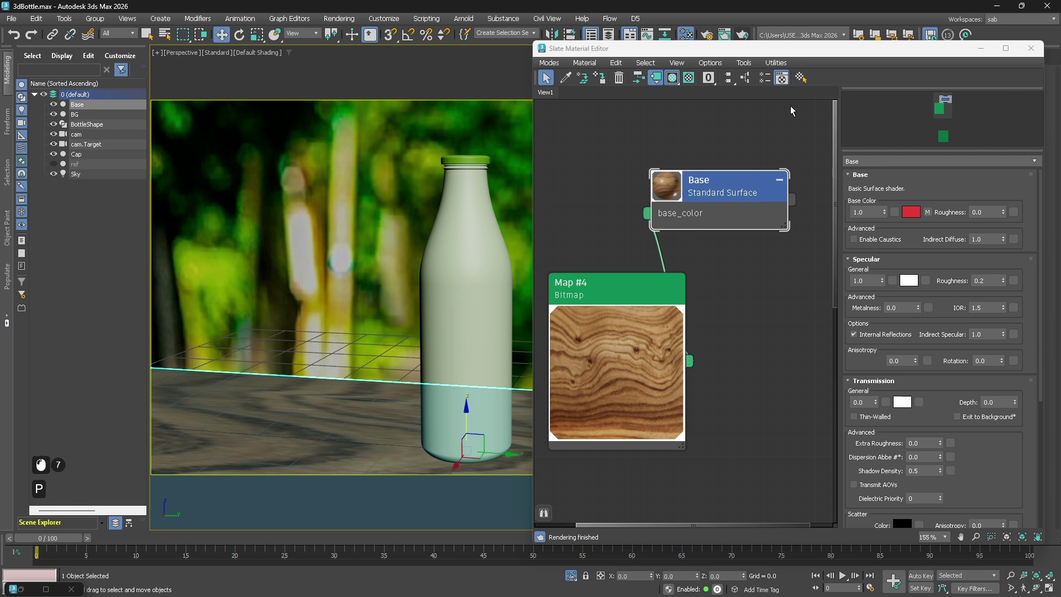
click(981, 48)
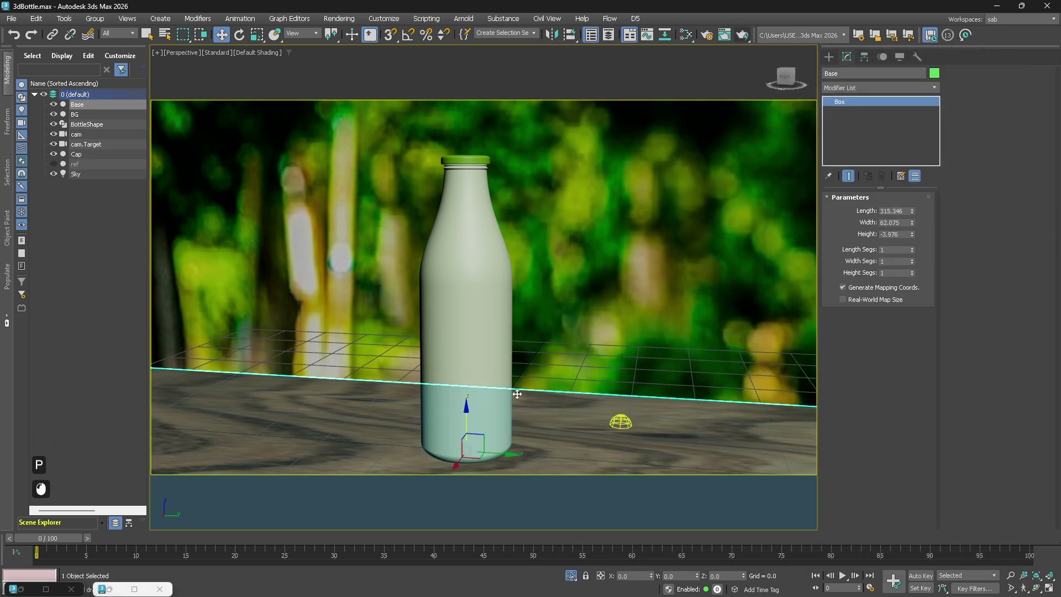
scroll(587, 362, down, 3)
alt+middle_drag(608, 394, 569, 301)
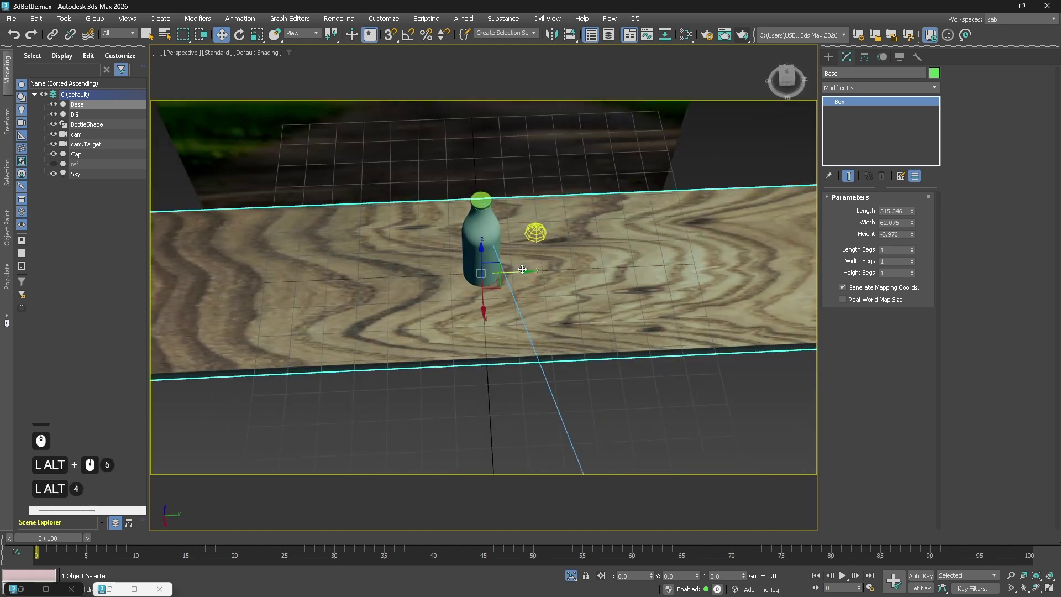
scroll(575, 287, down, 2)
alt+middle_drag(431, 313, 535, 332)
scroll(535, 333, up, 2)
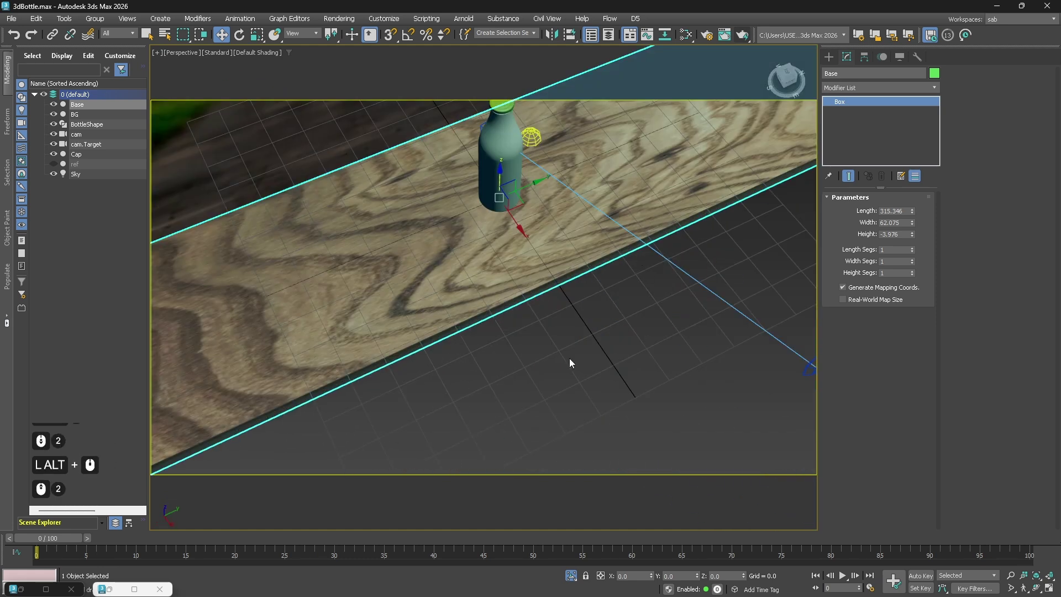
scroll(571, 363, down, 2)
drag(912, 223, 914, 195)
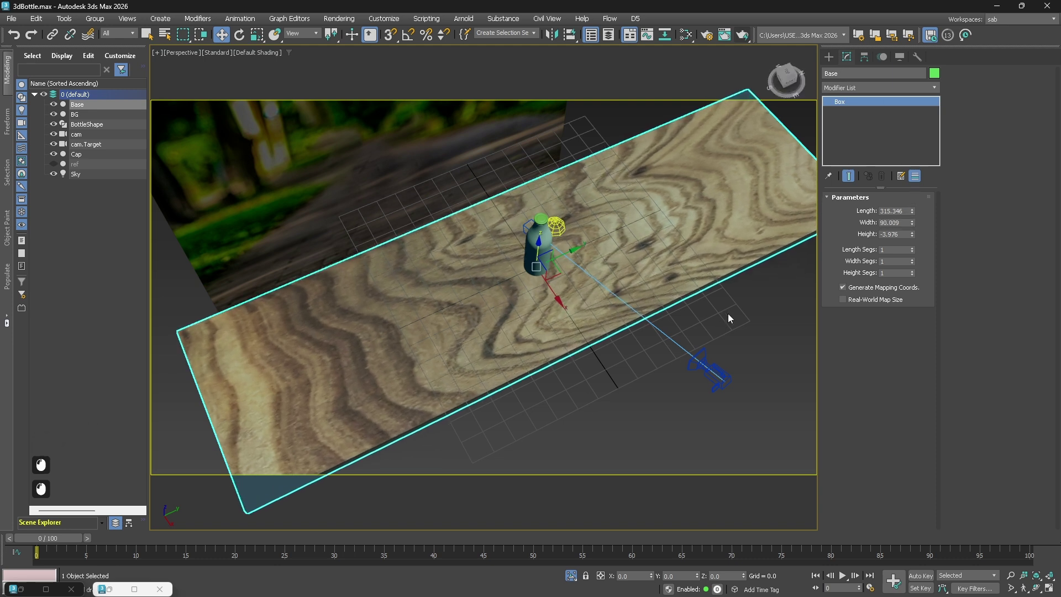
- Add a UVW Map modifier to the Base box and set its mapping type to Box
click(867, 89)
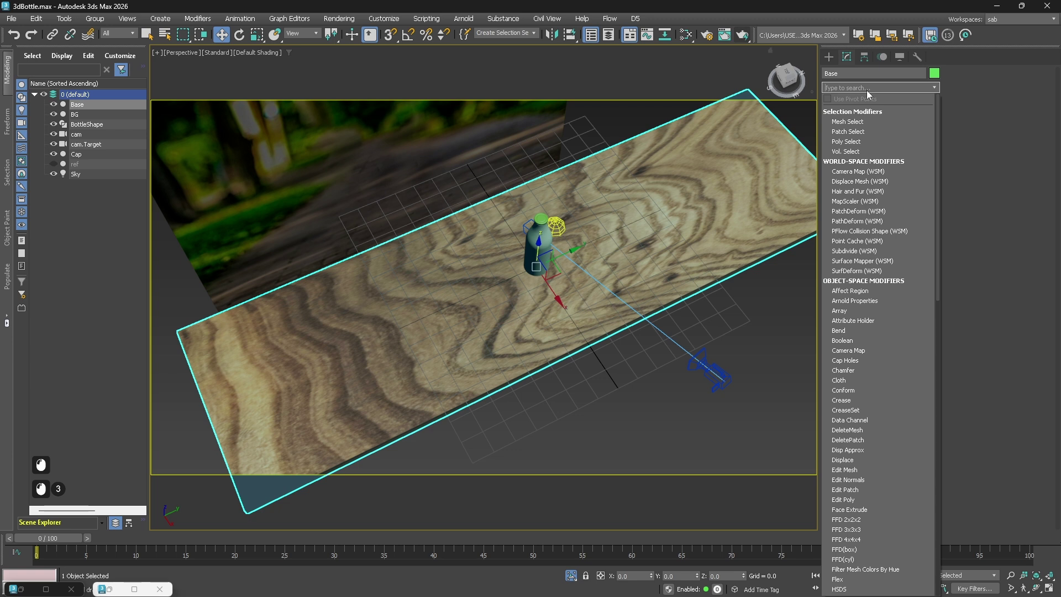
key(Down)
key(Down)
key(Down)
key(Down)
key(Down)
key(Down)
key(Down)
key(Down)
key(Down)
key(Down)
key(Down)
key(Up)
key(Up)
key(Up)
key(Up)
key(Up)
key(Up)
key(Return)
scroll(766, 209, down, 2)
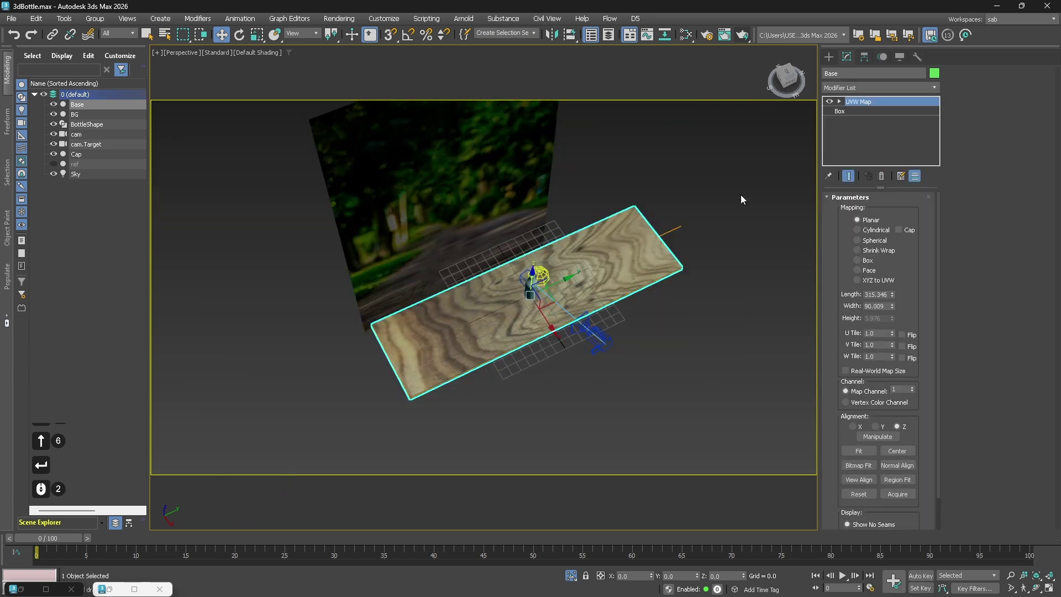
click(840, 101)
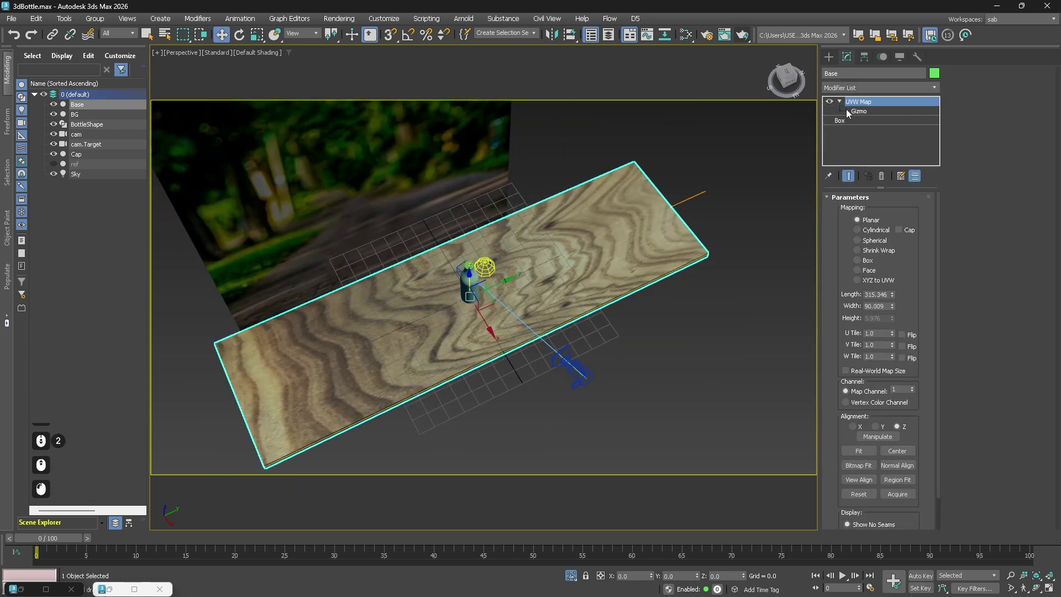
click(874, 262)
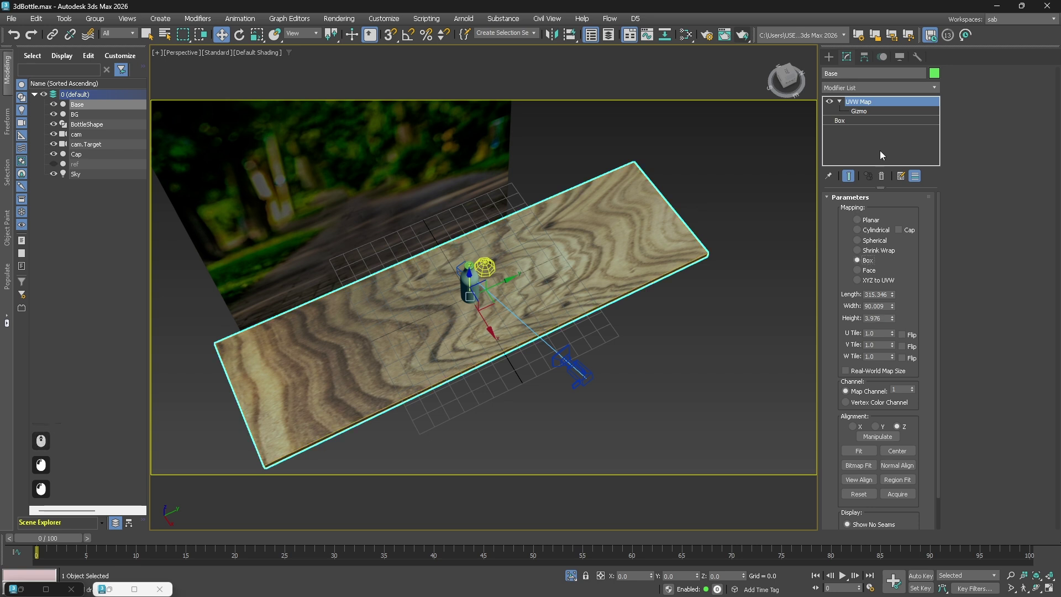
- Activate the UVW Map gizmo of the Base, try moving it upward and undo the move
click(860, 111)
alt+middle_drag(481, 362, 394, 348)
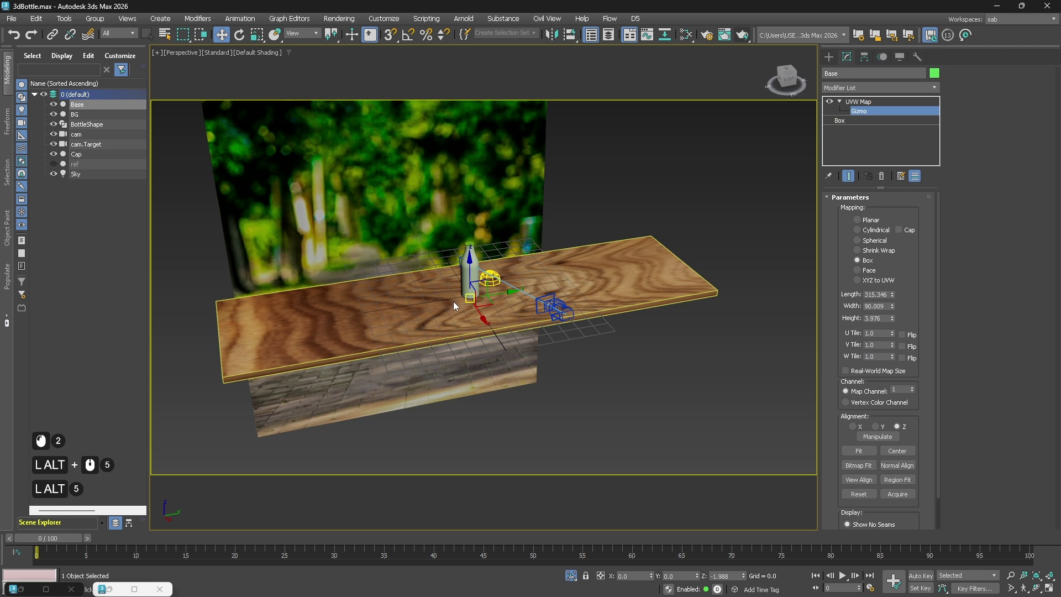
drag(468, 260, 497, 147)
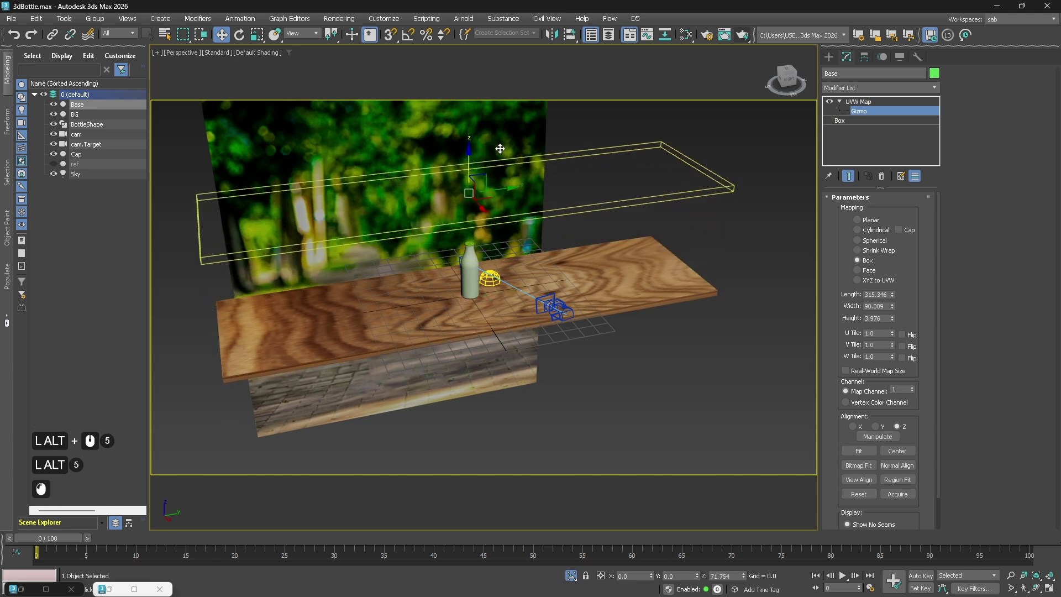
key(ctrl+z)
- Scale the UVW Map gizmo down along the board's length so the wood texture repeats
key(r)
alt+middle_drag(533, 276, 507, 302)
scroll(431, 307, up, 2)
scroll(478, 312, down, 1)
drag(399, 293, 363, 317)
- Undo the free rotation of the UVW Map gizmo, enable angle snap and rotate it a quarter turn about the vertical axis
key(e)
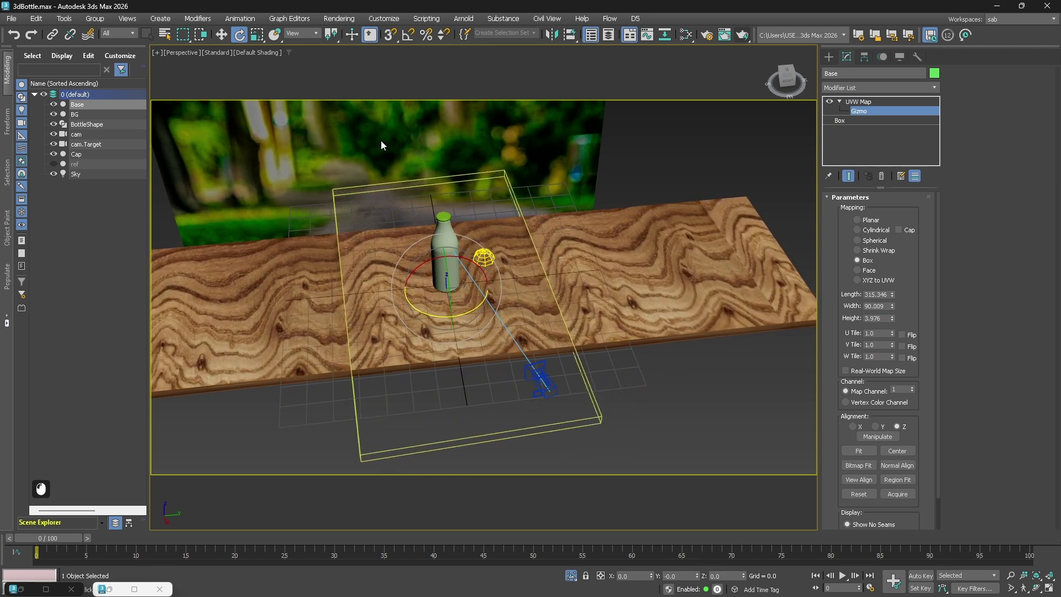
key(ctrl+z)
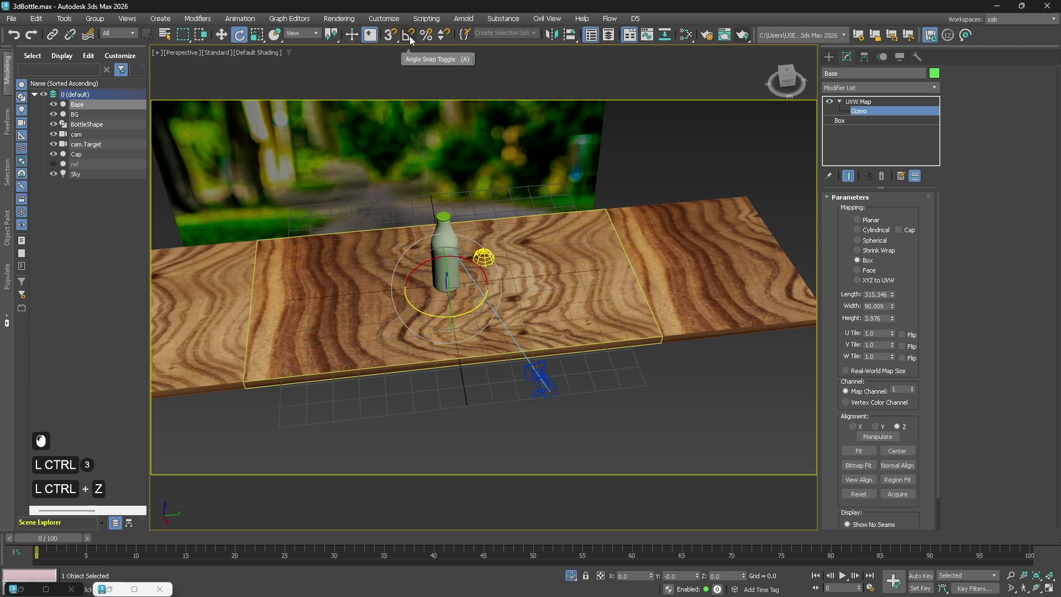
click(409, 35)
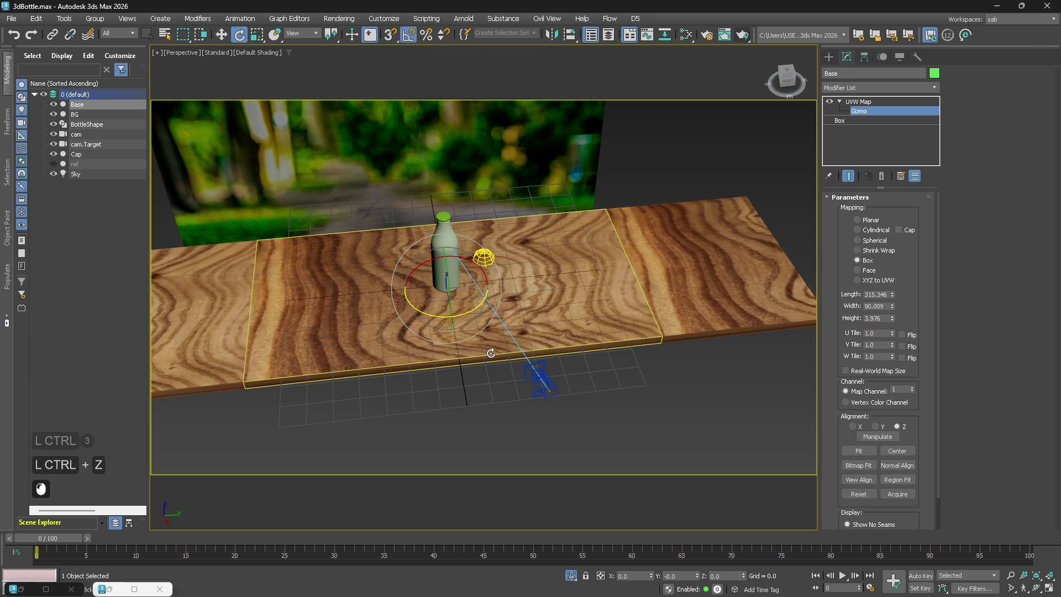
drag(476, 310, 427, 331)
key(r)
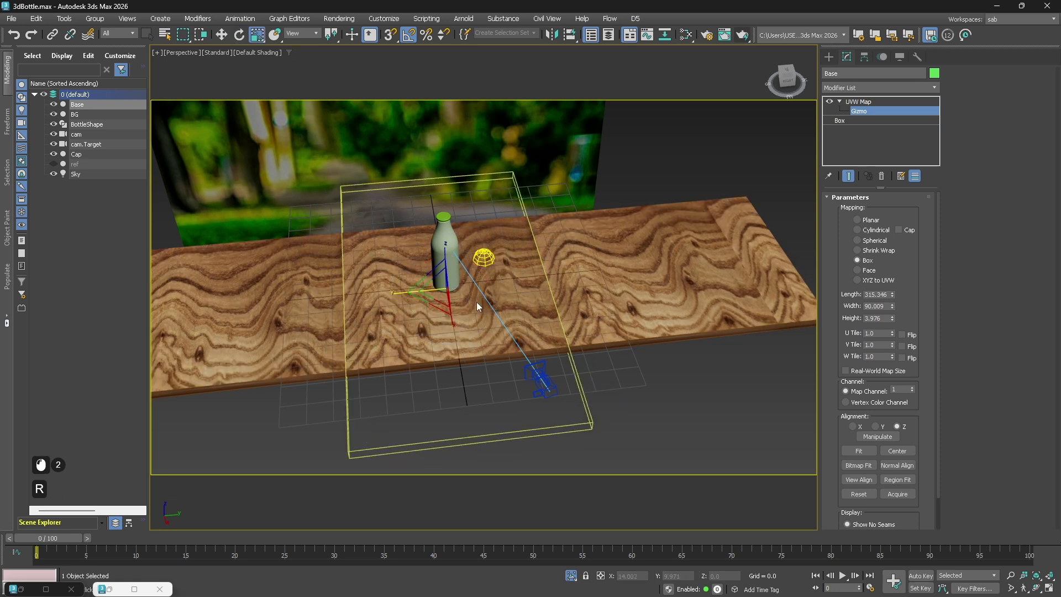
- Stretch the UVW Map gizmo along the board's length and fine-tune its position along Y through the cam camera
drag(397, 293, 487, 328)
key(w)
click(614, 412)
alt+middle_drag(613, 412, 565, 390)
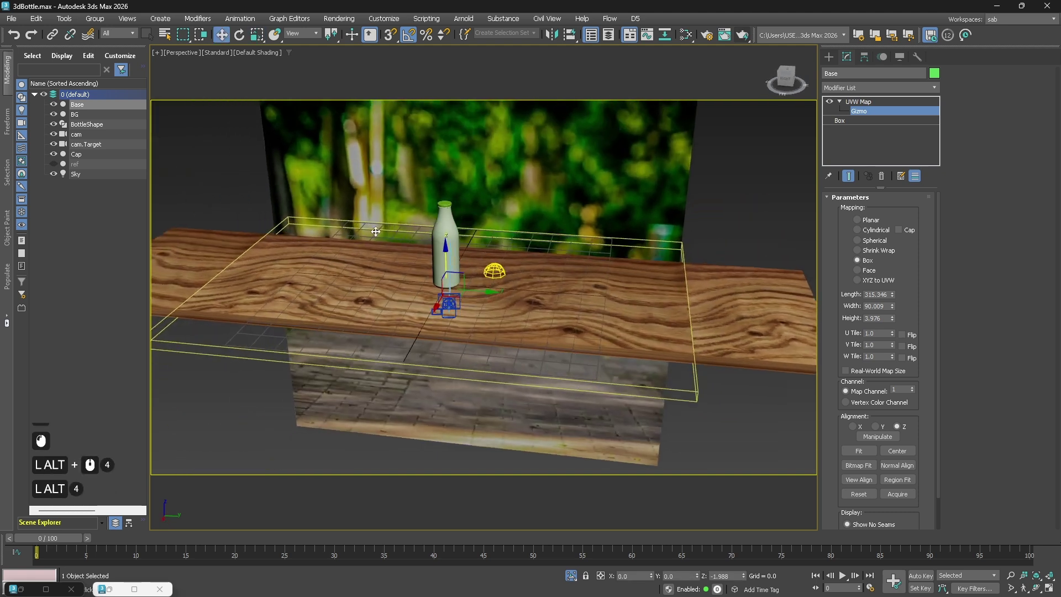
click(865, 113)
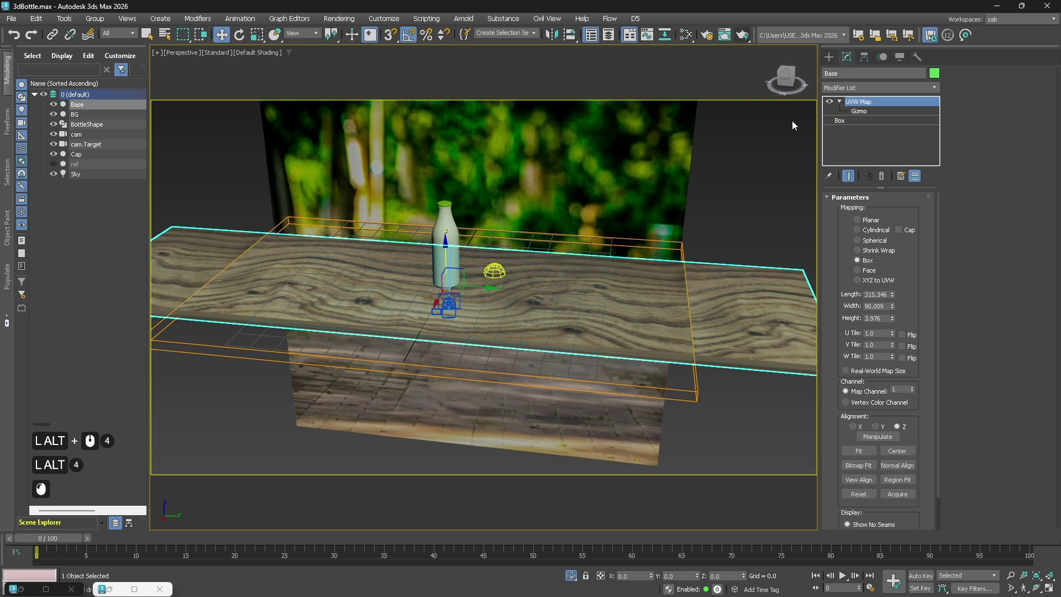
click(85, 135)
key(c)
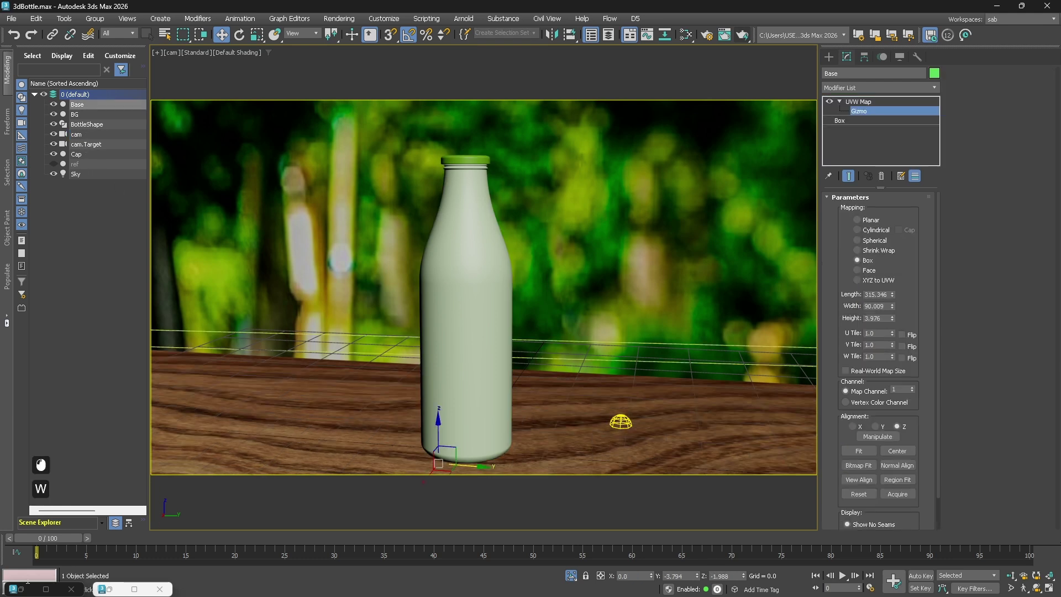
- Restart the render in Arnold RenderView and inspect the remapped wood around the foot of the bottle
click(21, 589)
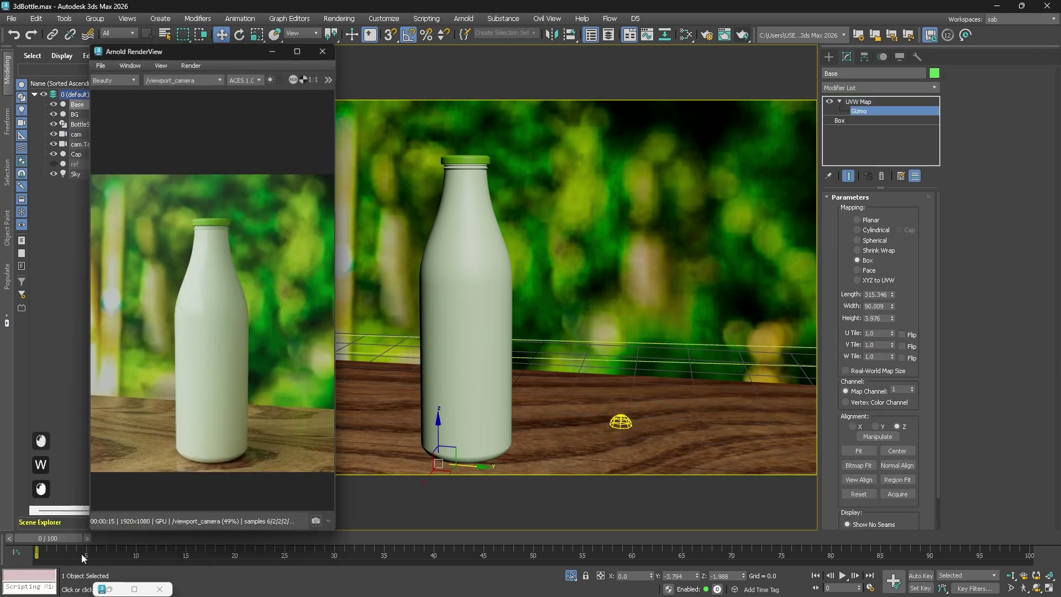
scroll(185, 259, down, 3)
scroll(225, 270, up, 2)
click(296, 51)
click(1009, 33)
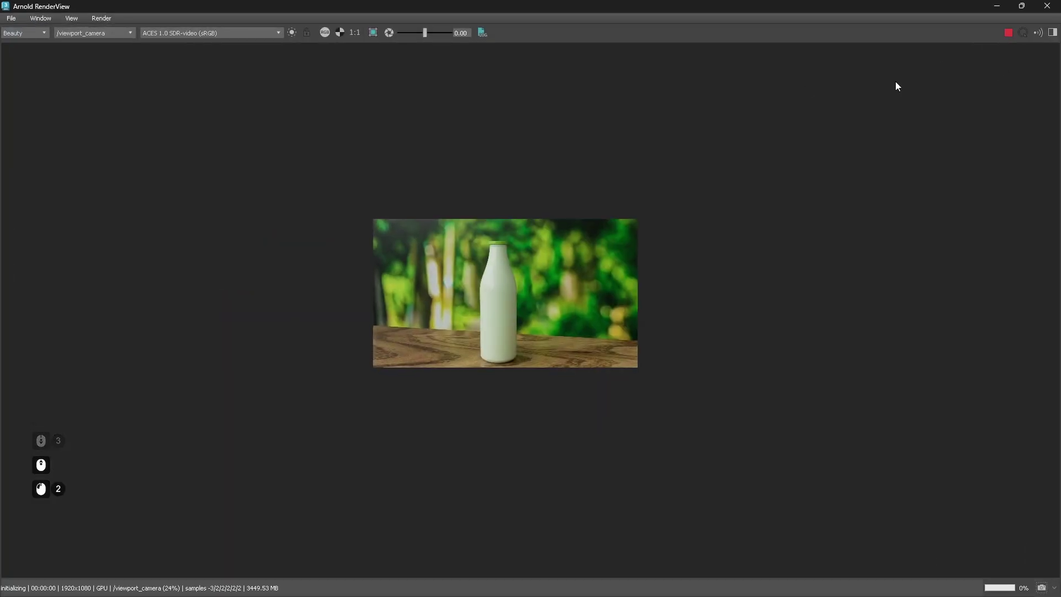
scroll(518, 405, up, 2)
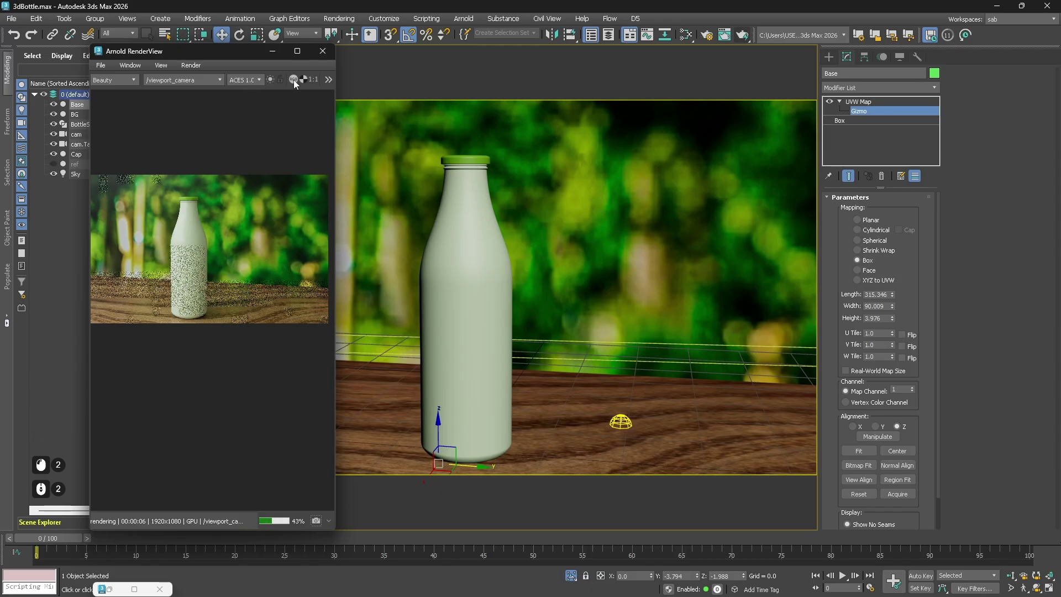
click(314, 80)
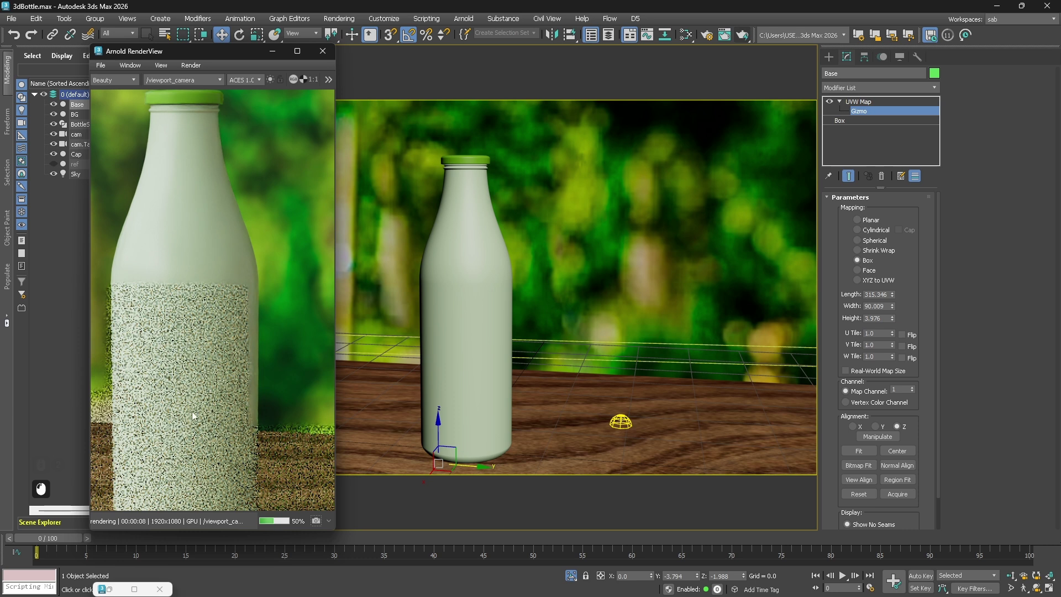
scroll(235, 435, down, 1)
middle_drag(216, 461, 217, 356)
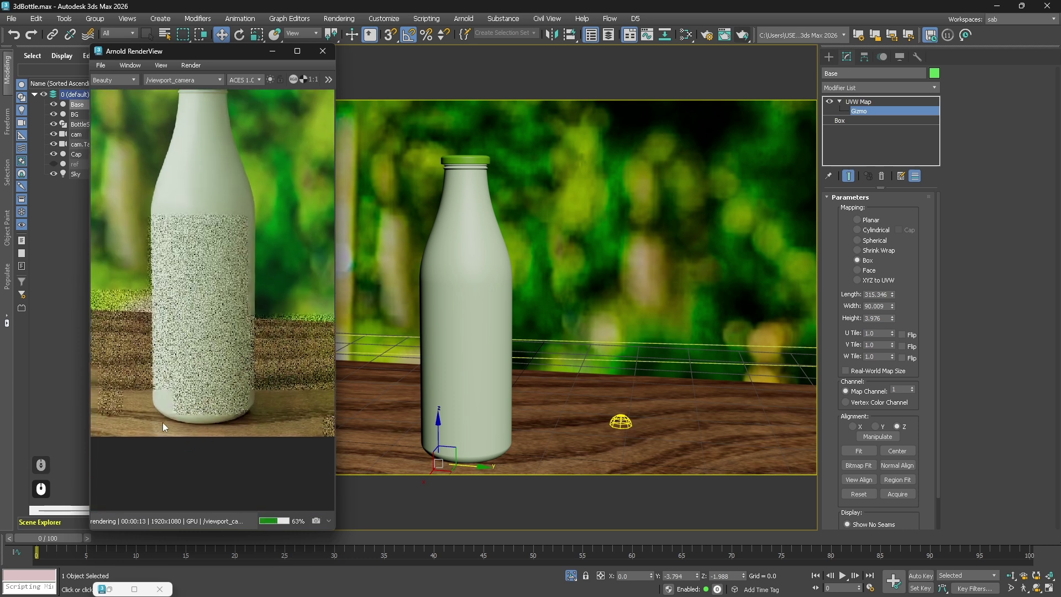
- Open the Base material in the Slate Material Editor and set its base color to pure white
double_click(109, 589)
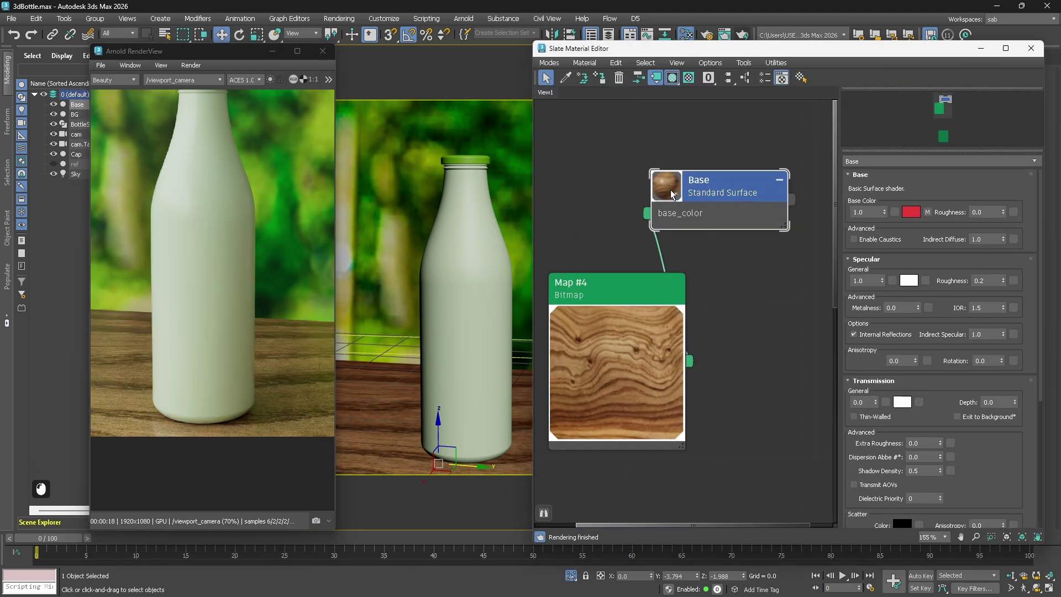
double_click(701, 191)
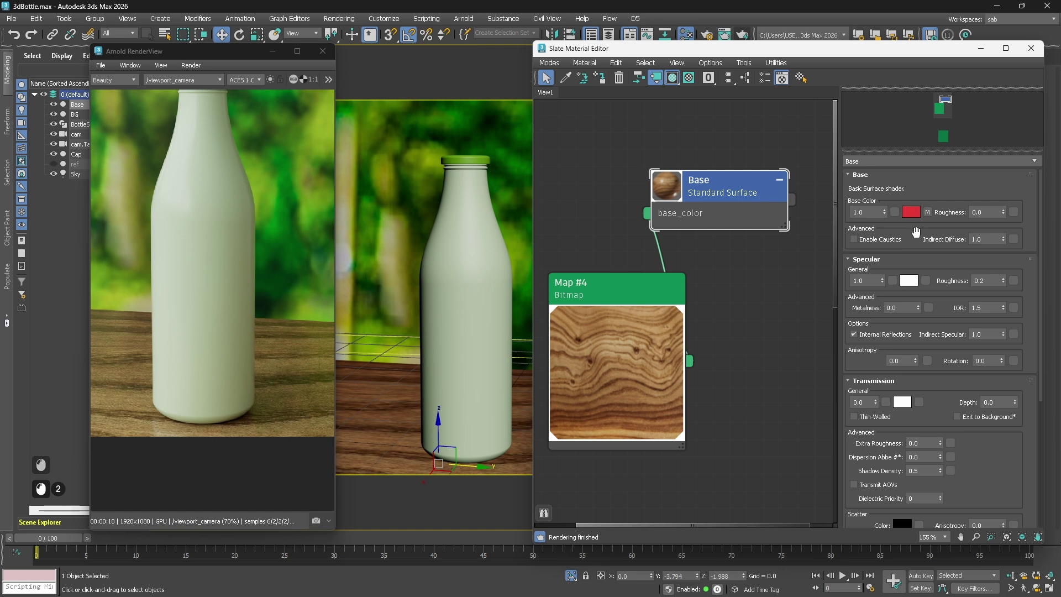
click(911, 211)
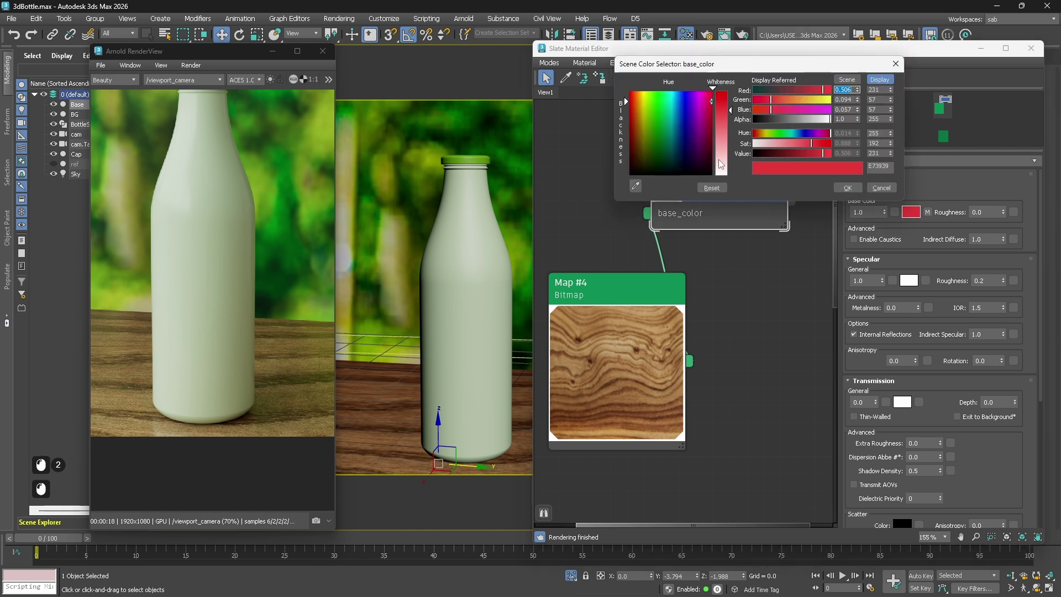
drag(720, 162, 721, 175)
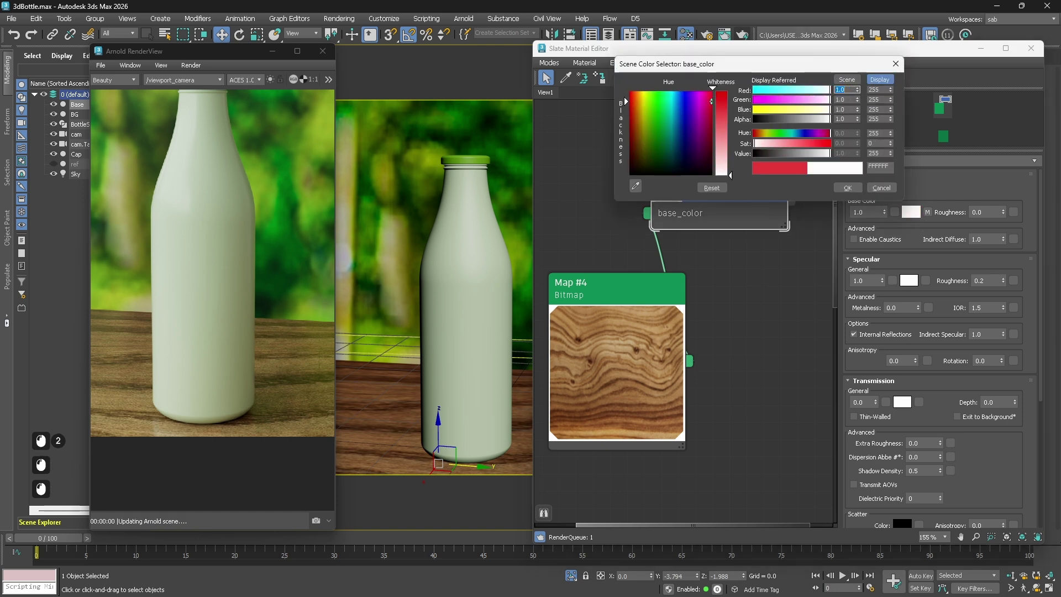
click(850, 189)
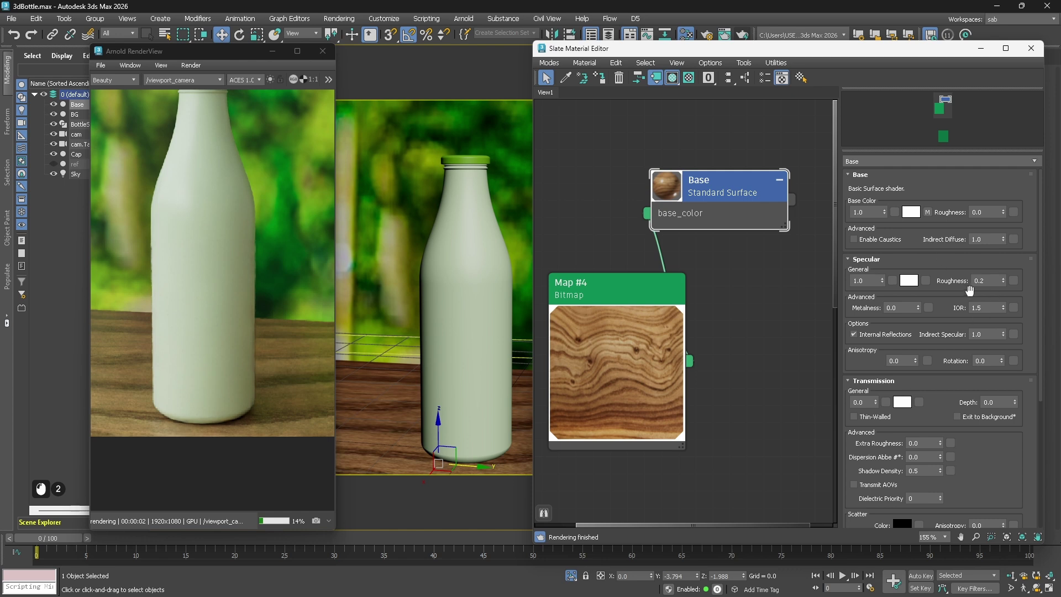
- Try a specular roughness of 0 on the Base material and examine the wood's reflections in the render
click(986, 281)
click(874, 282)
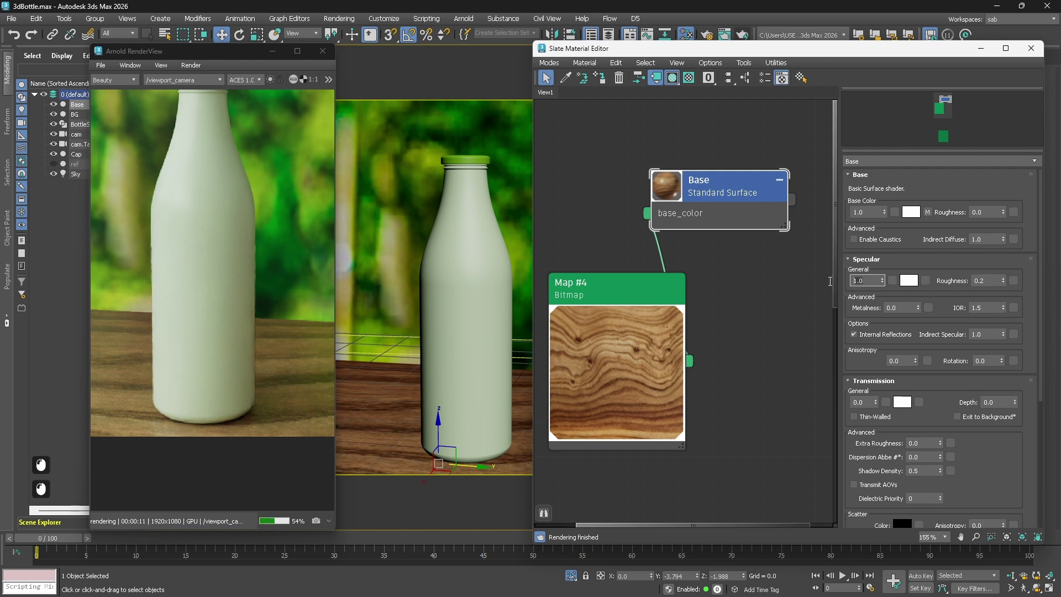
click(989, 281)
text(0)
key(Return)
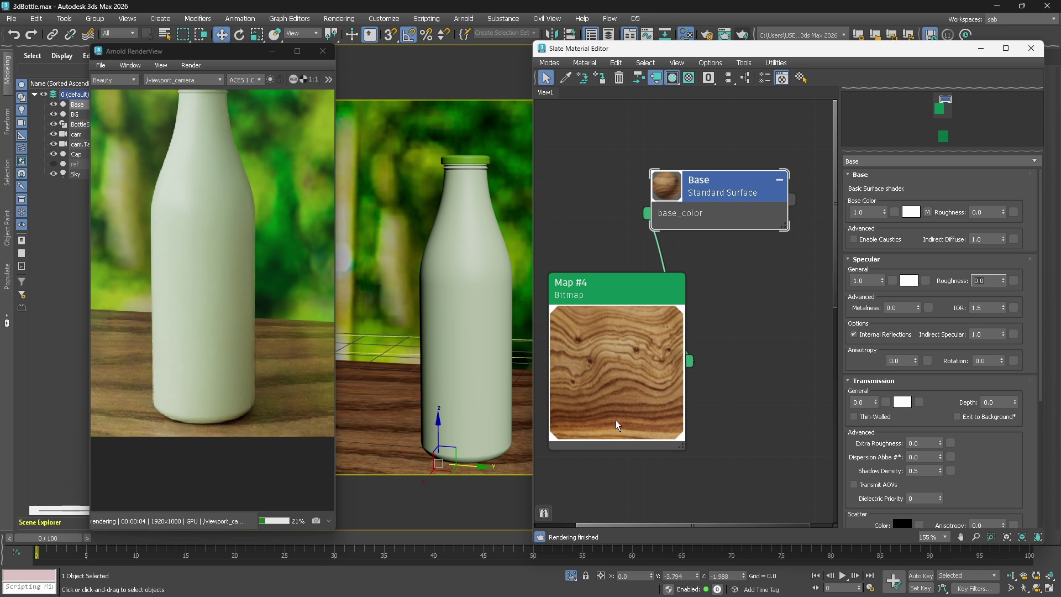
scroll(290, 413, down, 3)
scroll(301, 389, up, 6)
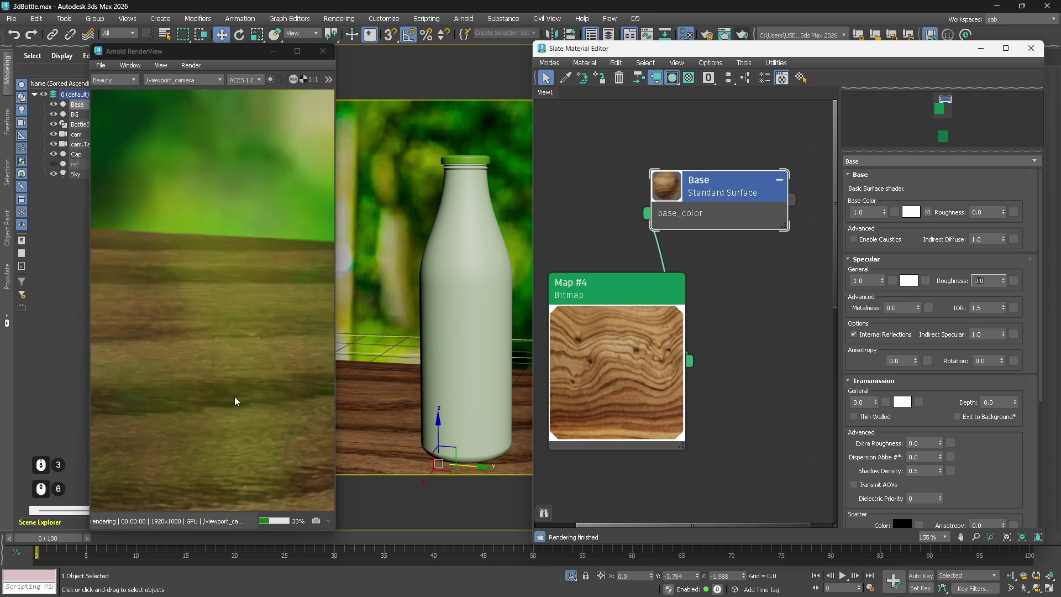
scroll(236, 409, down, 2)
- Set the Base material's specular roughness to 0.4
double_click(981, 281)
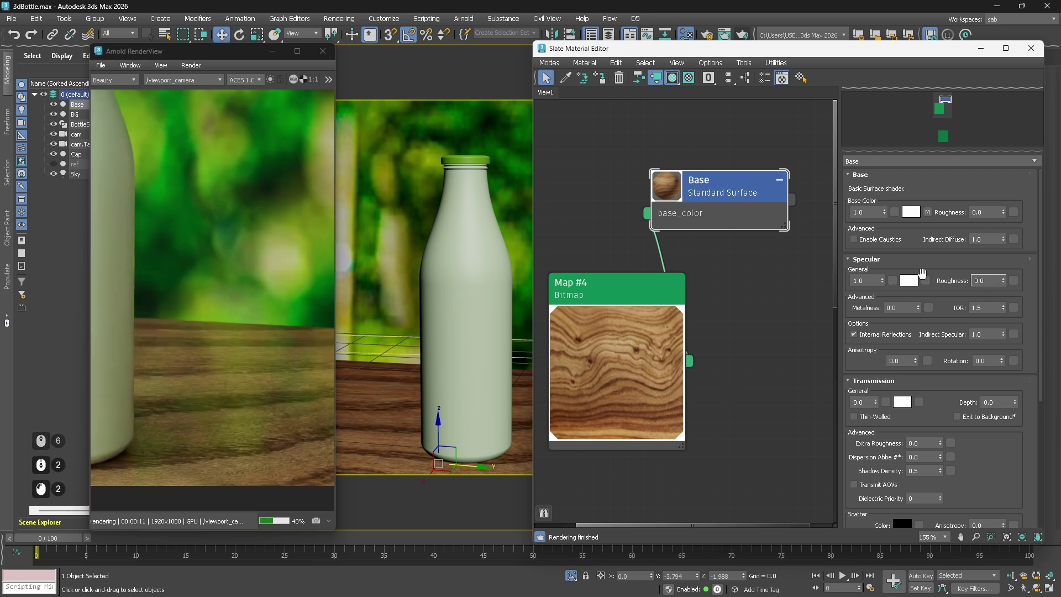
double_click(982, 280)
text(.4)
key(Left)
text(0.4)
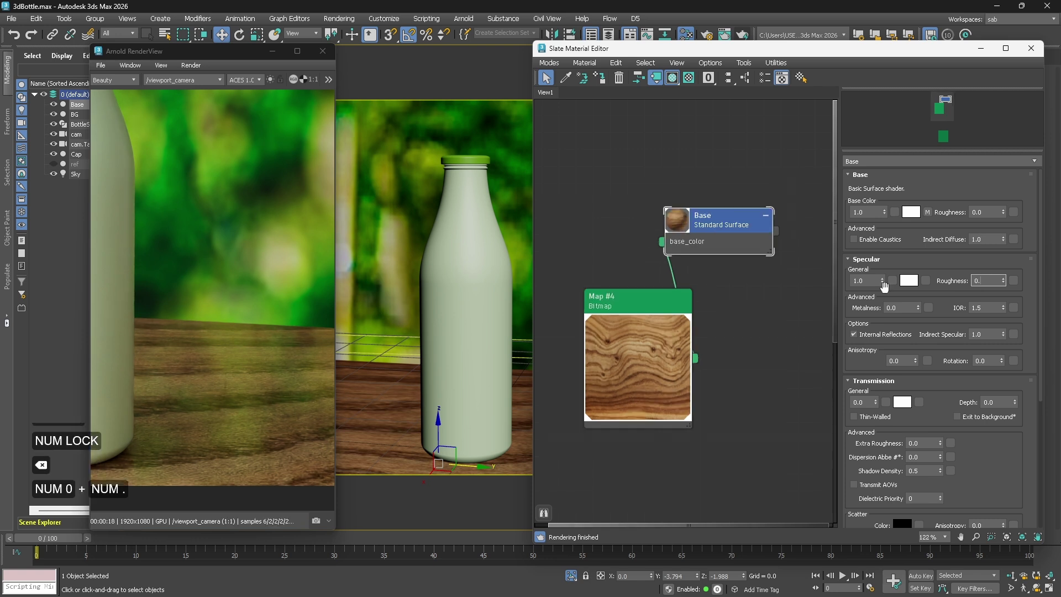
key(Return)
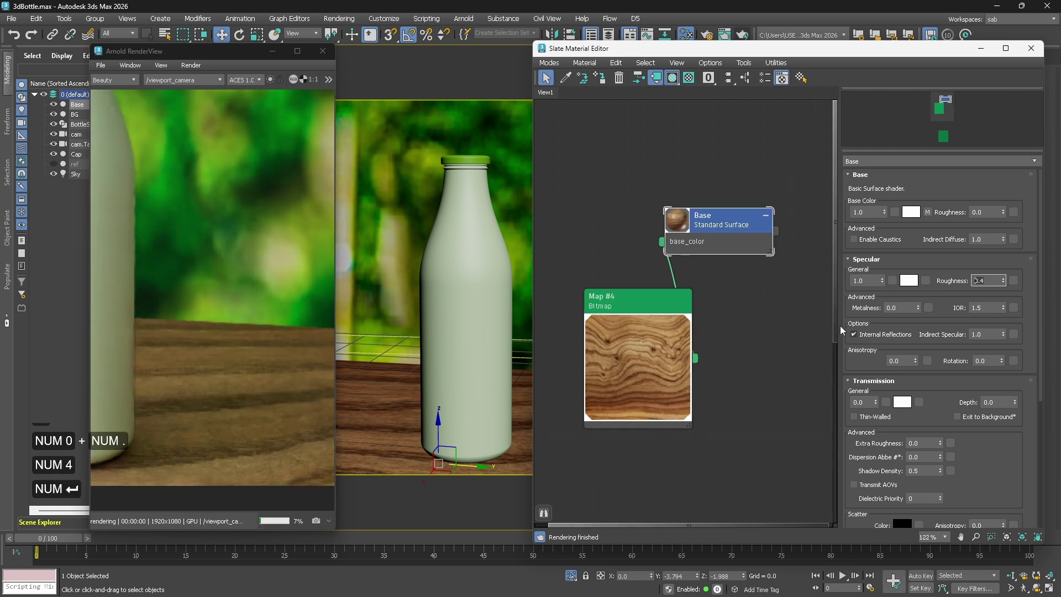
- Lay out the wood bitmap node beside the Base material node and save the scene
scroll(205, 334, down, 2)
scroll(205, 334, up, 1)
drag(631, 302, 564, 222)
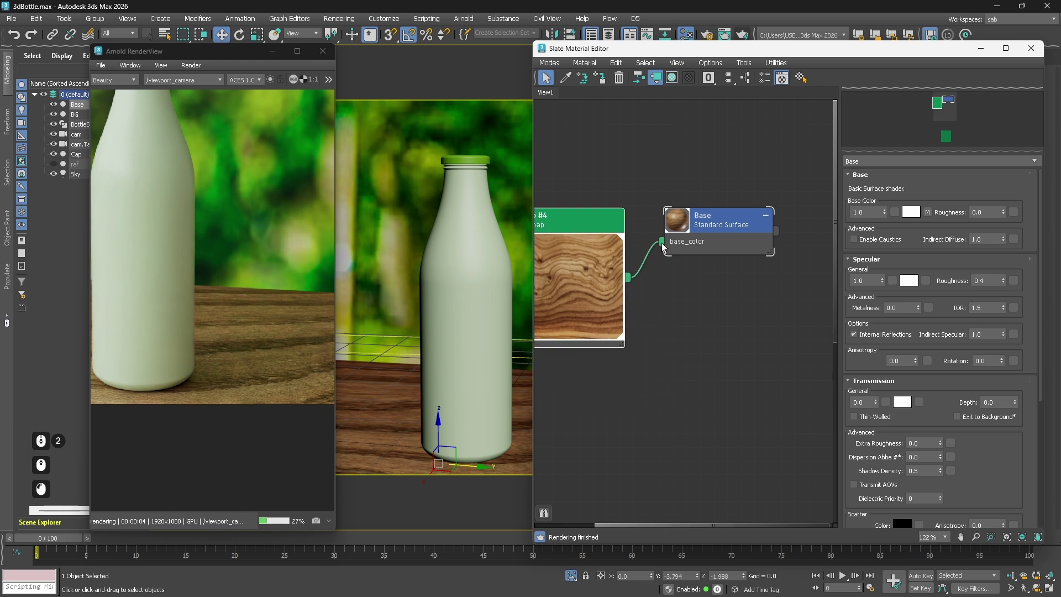
key(ctrl+s)
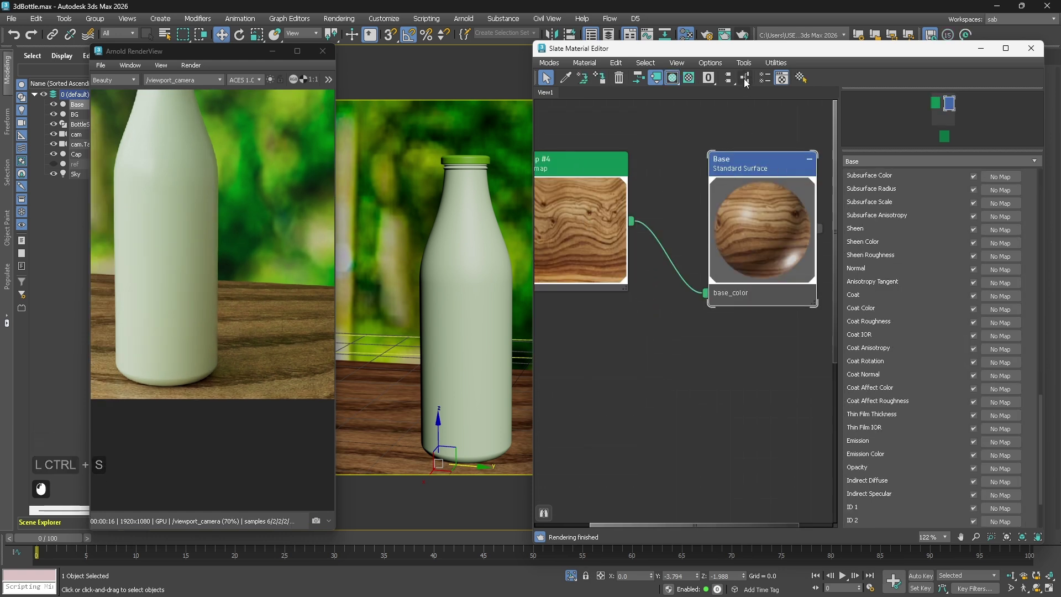
click(744, 79)
click(705, 395)
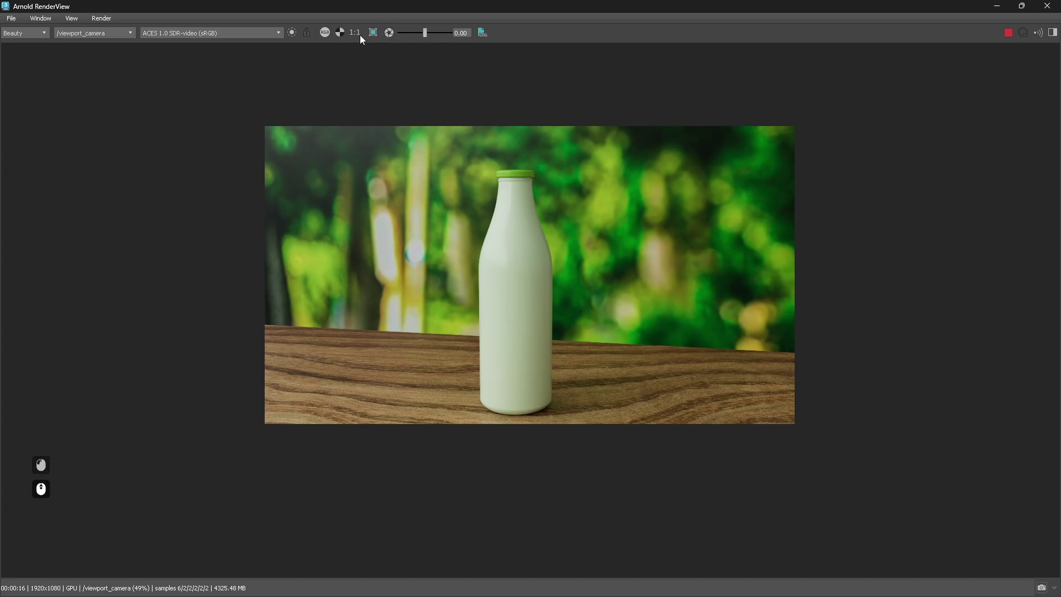
- Limit the Arnold render to a region enclosing the whole bottle and its cap
click(373, 34)
drag(458, 146, 586, 435)
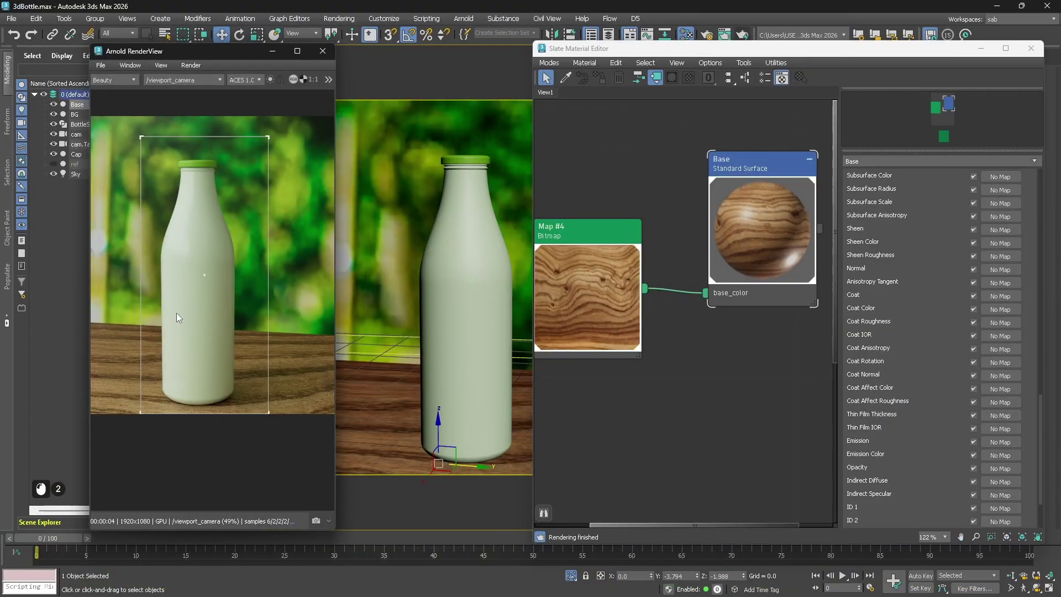
scroll(177, 313, up, 2)
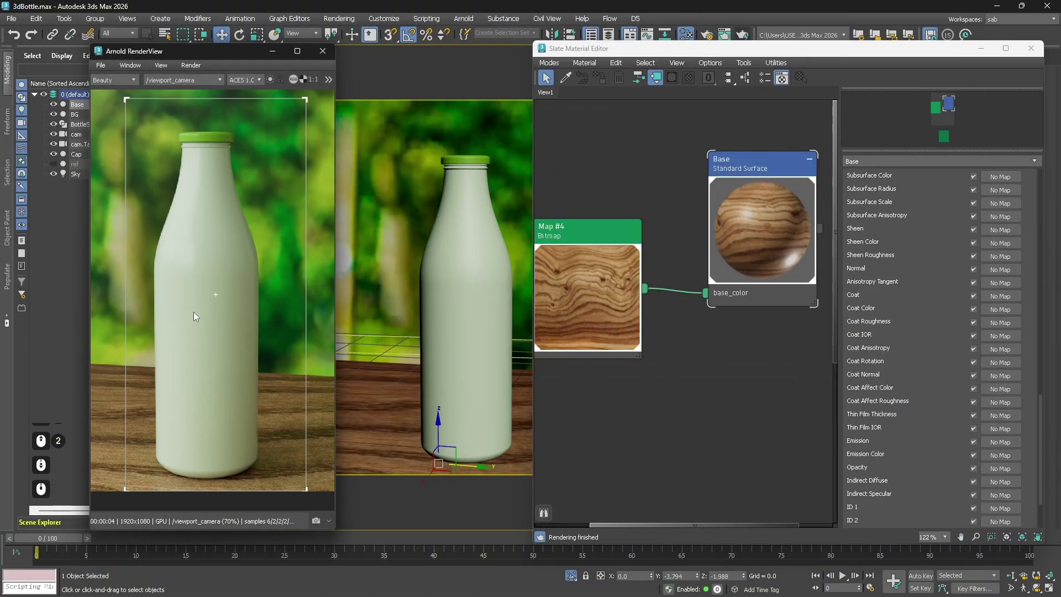
- Select the Cap object and create a new Arnold Standard Surface material above the Base material node
middle_drag(639, 364, 673, 457)
double_click(467, 157)
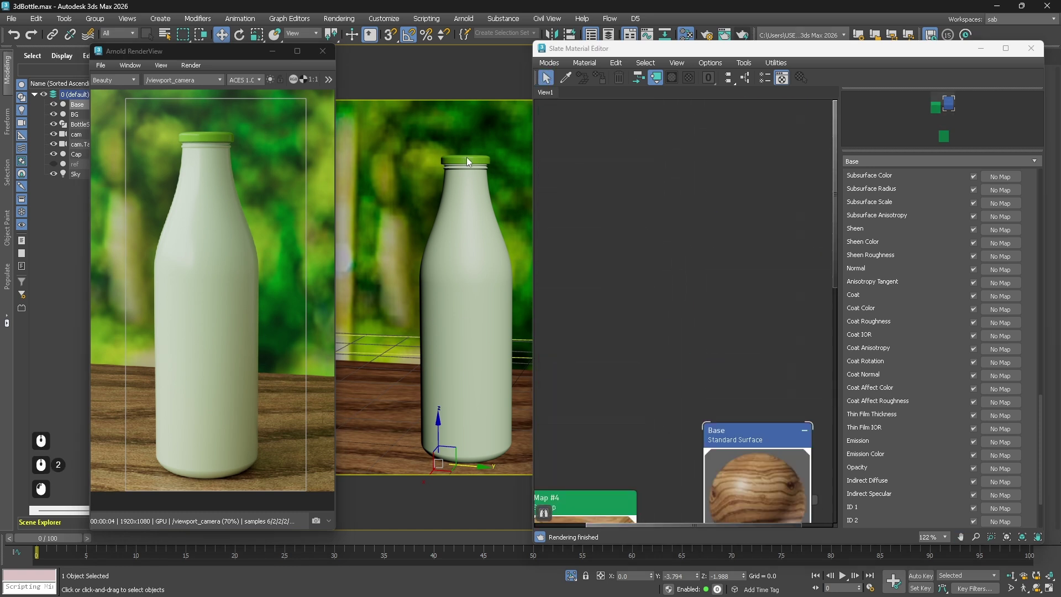
click(75, 115)
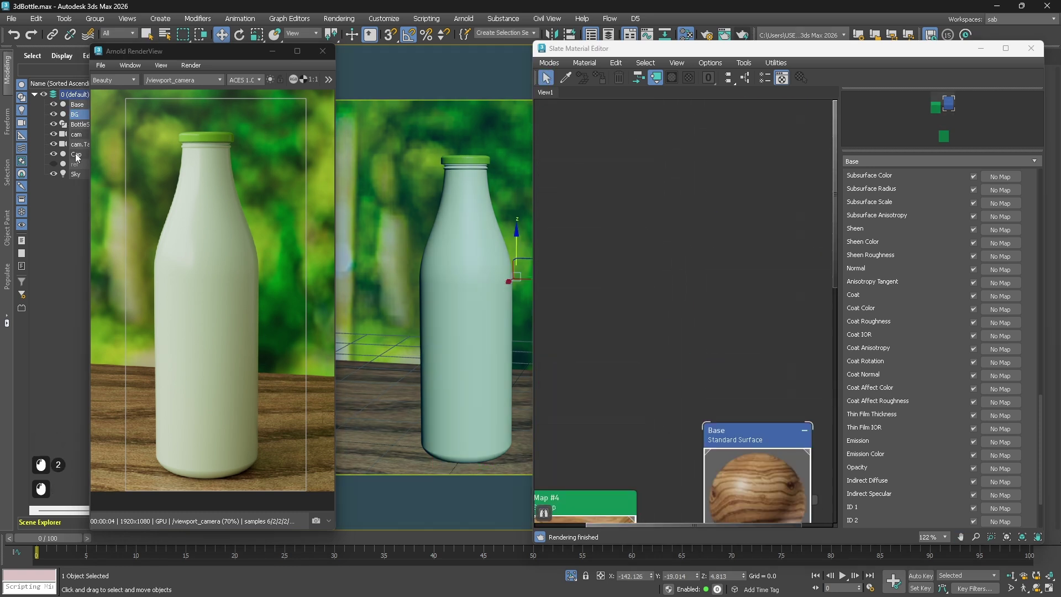
click(77, 155)
right_click(647, 163)
mouse_move(672, 168)
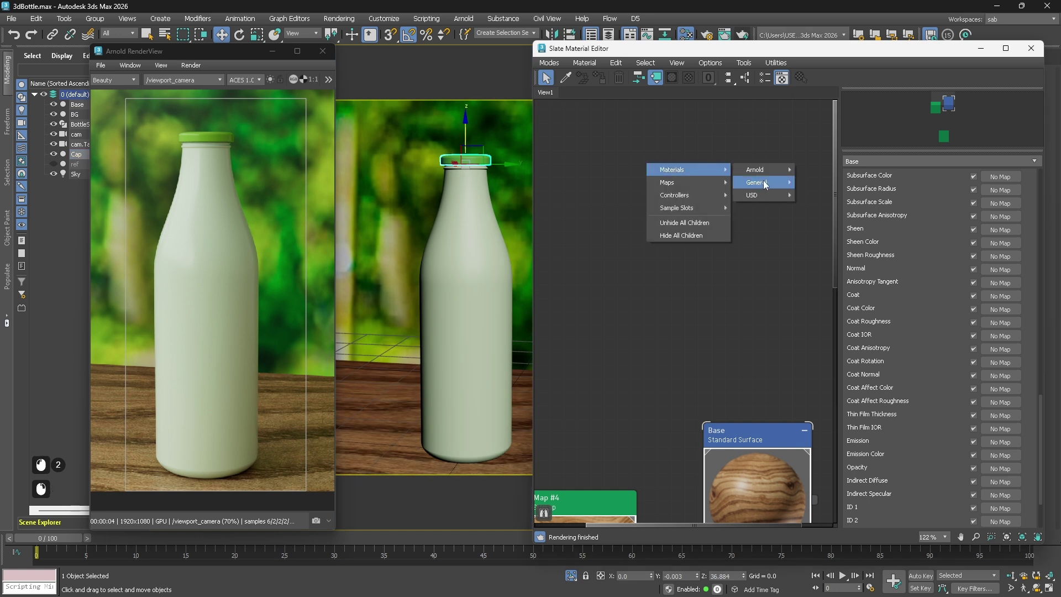
click(775, 168)
mouse_move(836, 209)
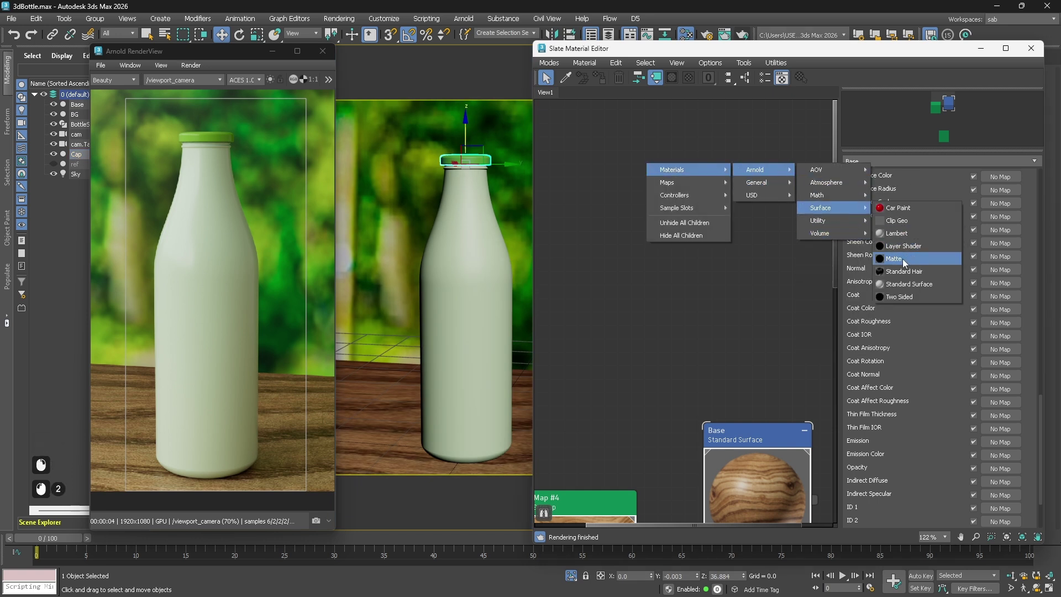
click(904, 284)
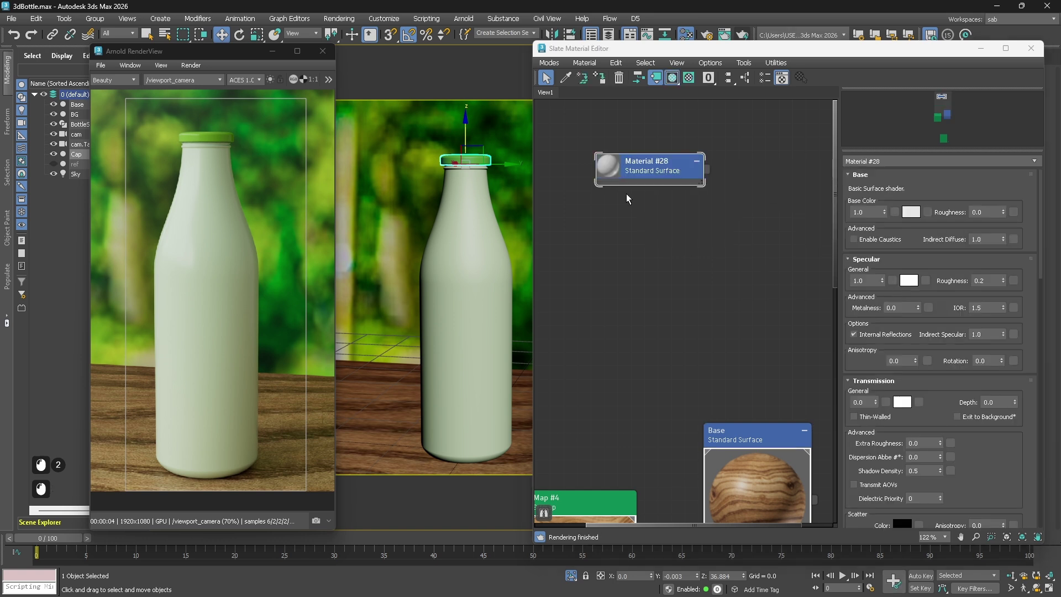
- Rename the new Standard Surface material as Cap and assign it to the selected bottle cap
triple_click(862, 165)
text(Ca)
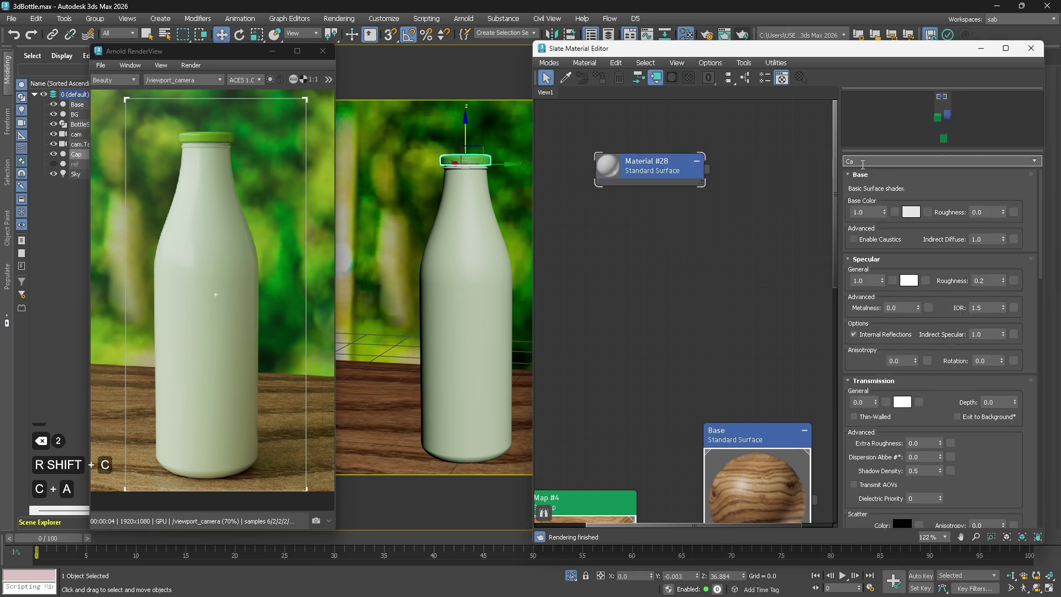
text(p)
key(Return)
right_click(675, 172)
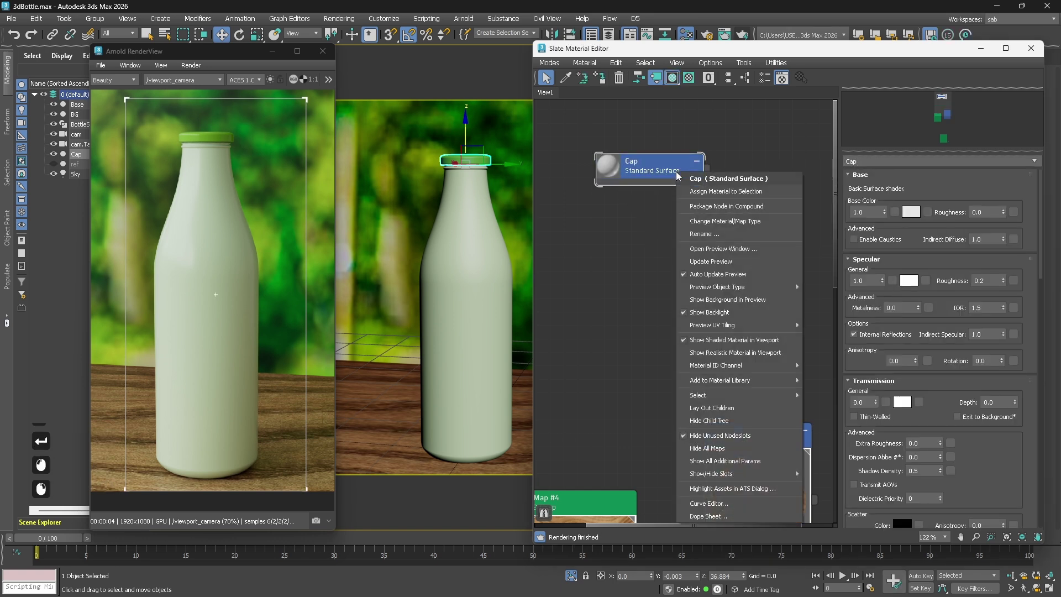
click(716, 191)
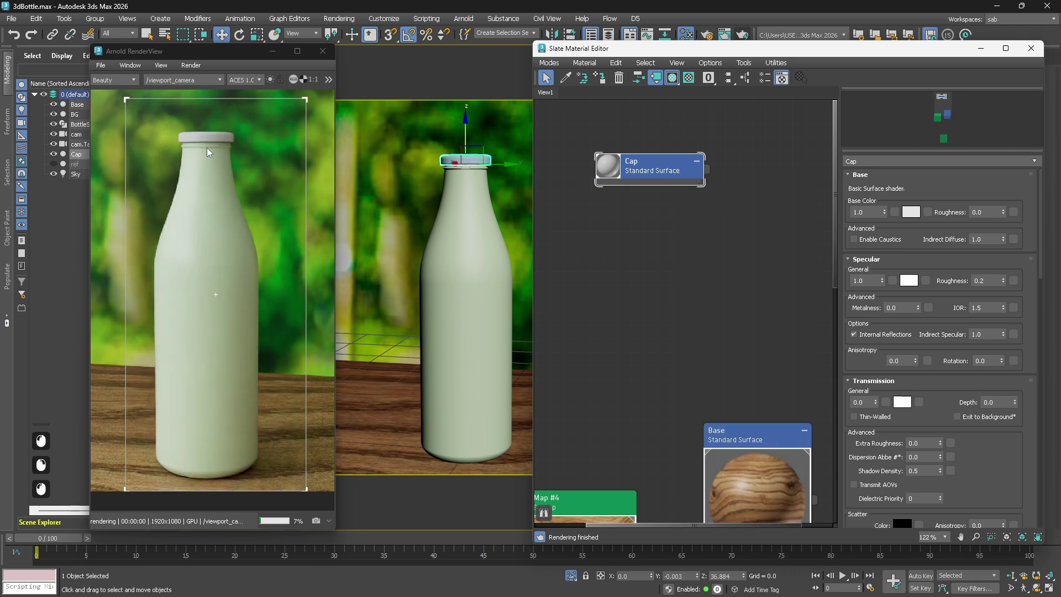
- Enlarge the Cap material's preview and set its specular metalness to 1
double_click(609, 166)
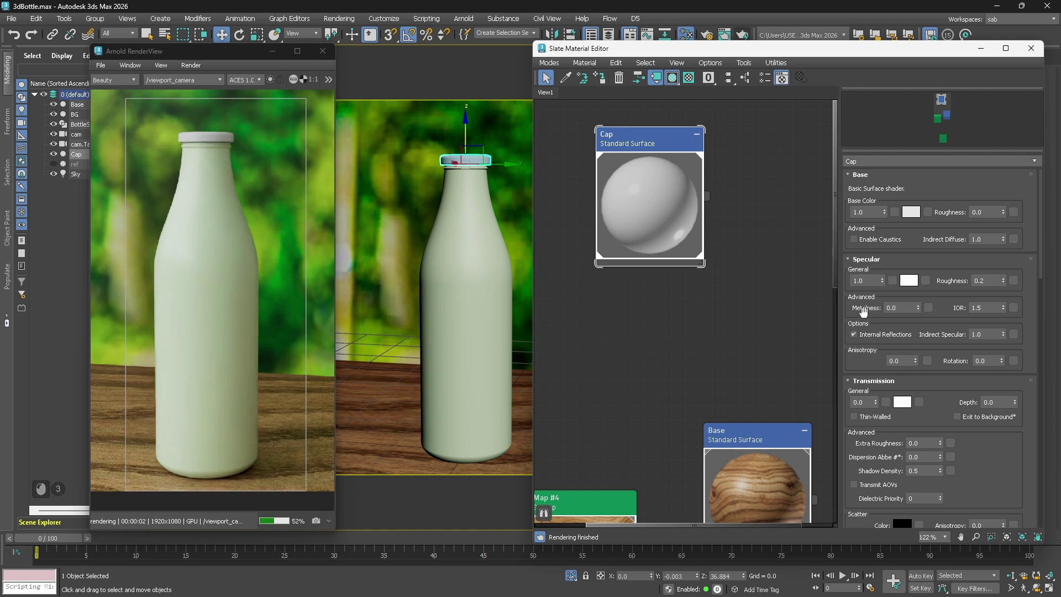
click(900, 306)
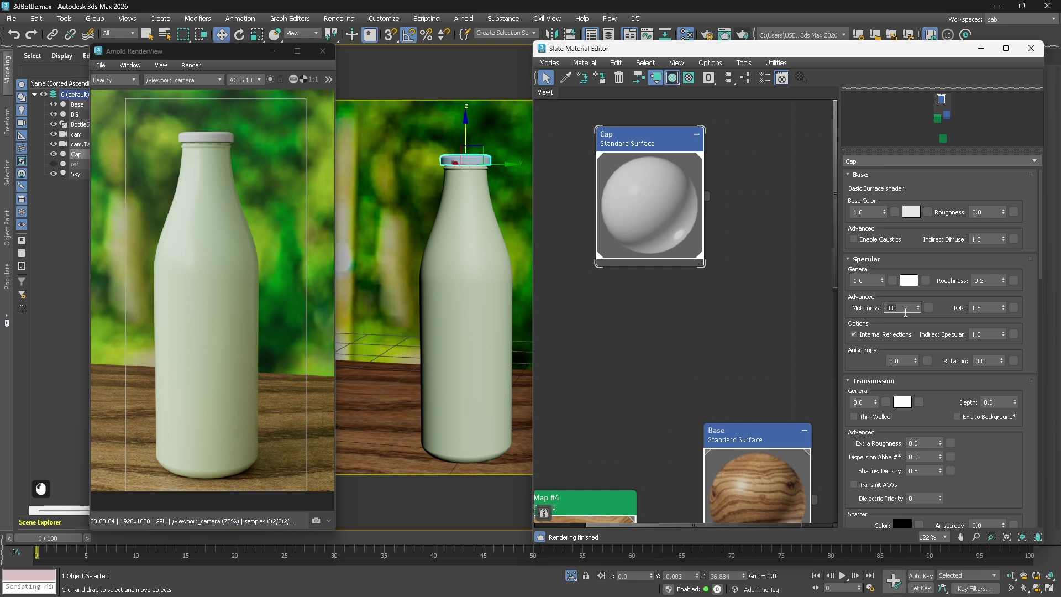
text(1)
key(Return)
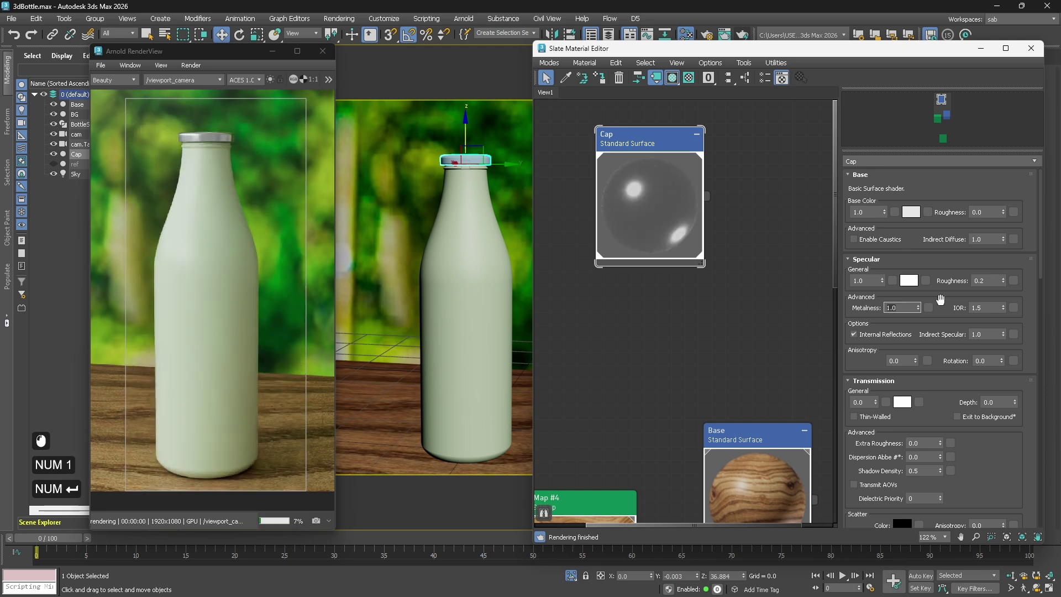
- Try a specular roughness of 0.1 on the Cap material, settle on 0.15, and check the cap in the render
scroll(213, 125, up, 2)
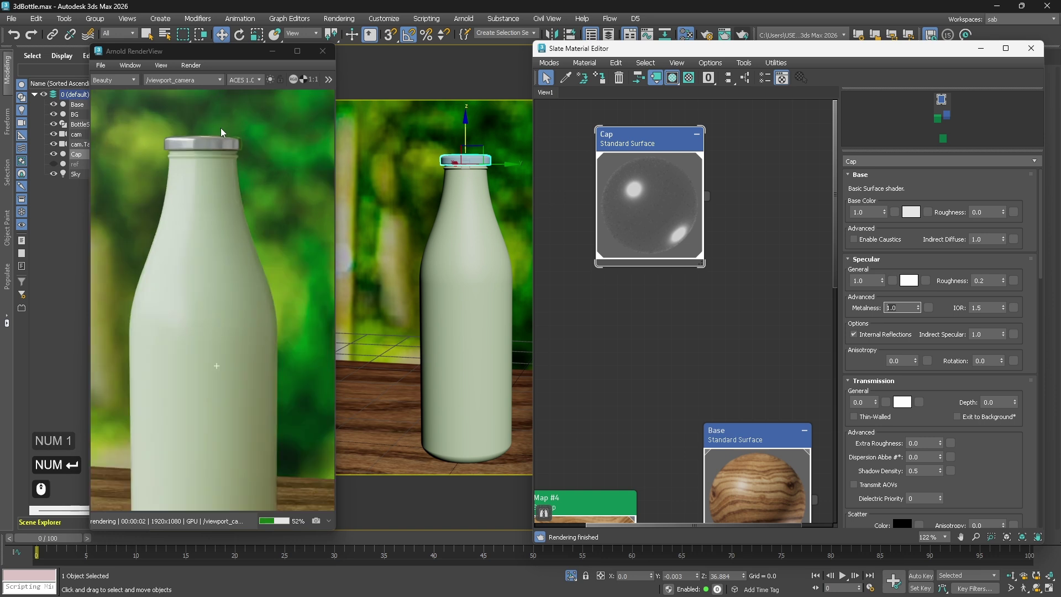
middle_drag(214, 130, 214, 193)
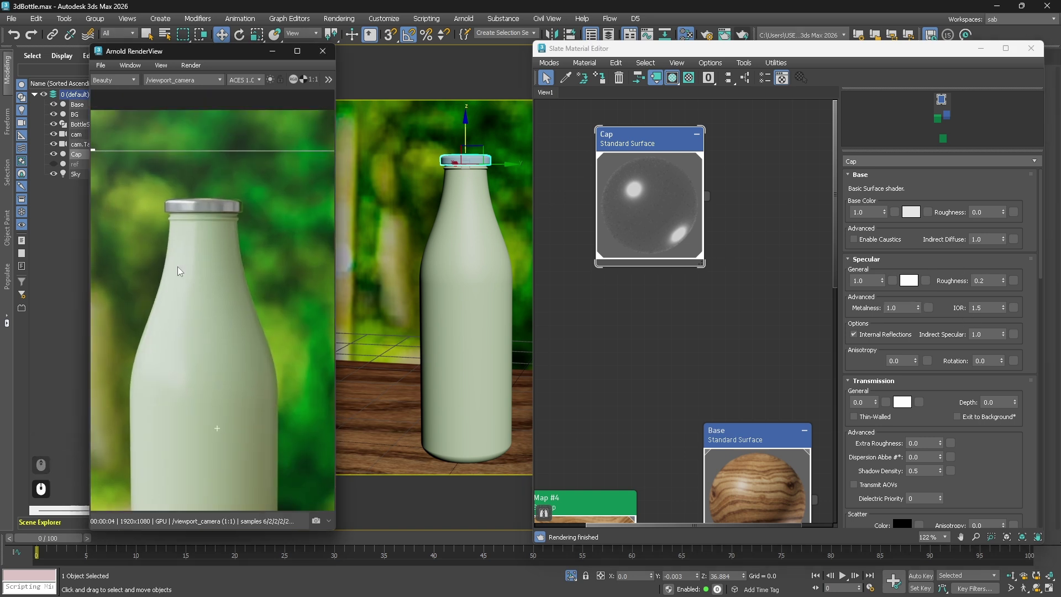
text(.1)
key(Return)
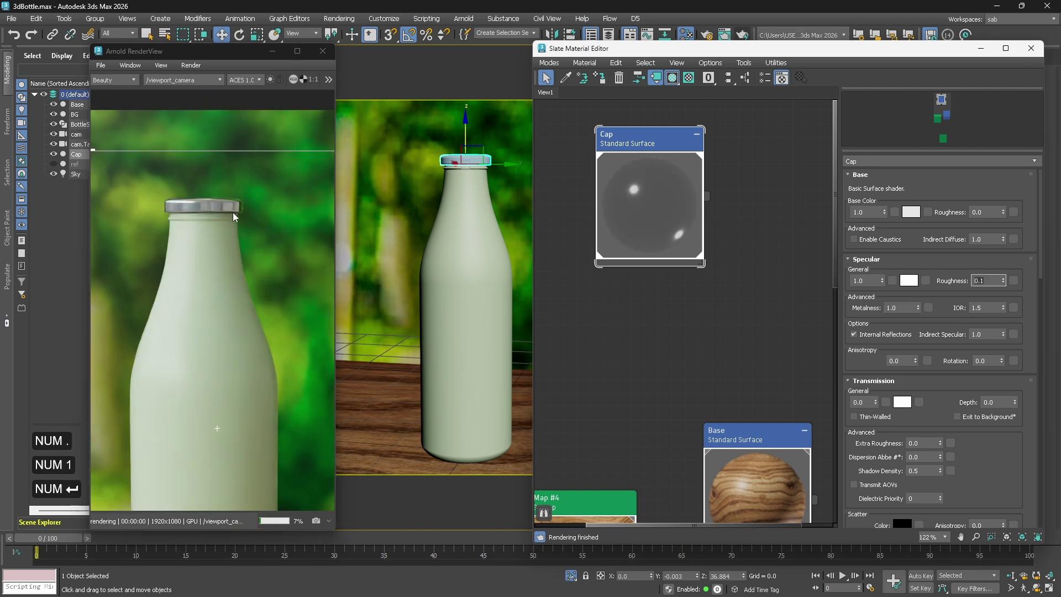
text(.15)
key(Return)
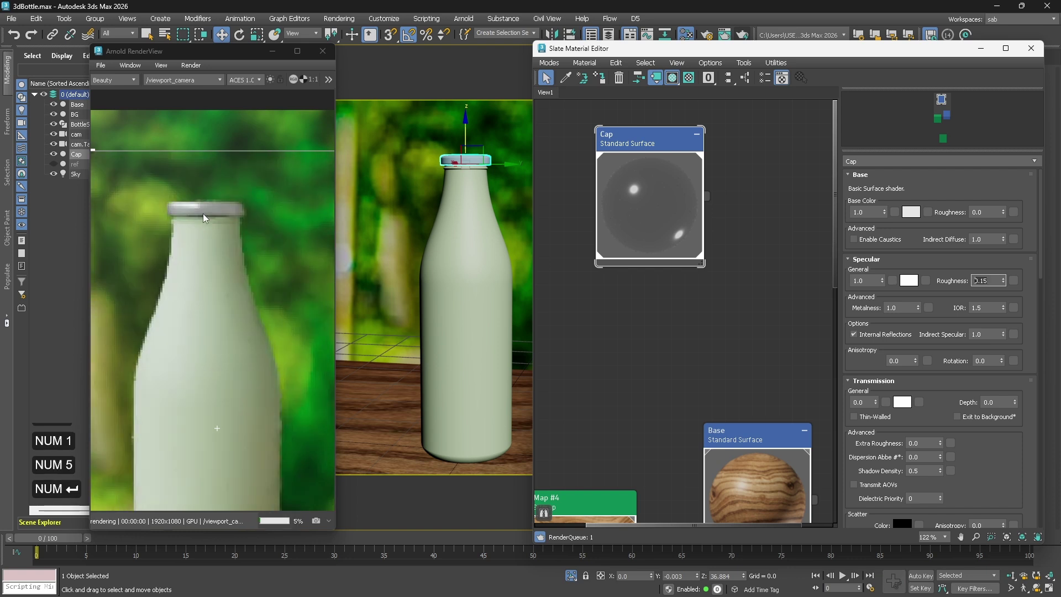
scroll(226, 221, down, 2)
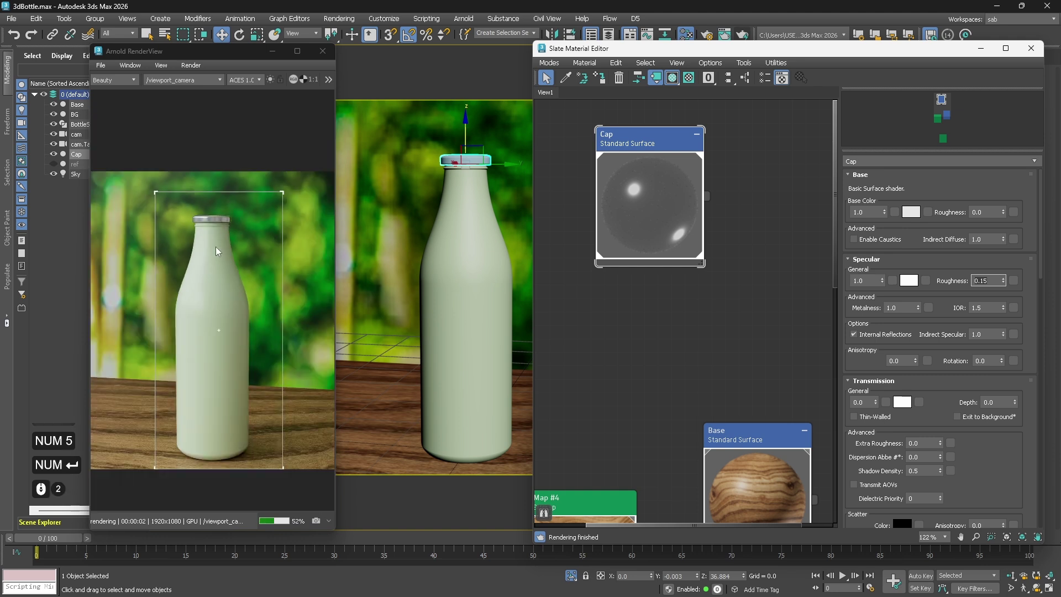
scroll(216, 247, up, 3)
- Select the bottle body and create a new Arnold Standard Surface material above the Cap material node
click(462, 232)
middle_drag(667, 162, 652, 414)
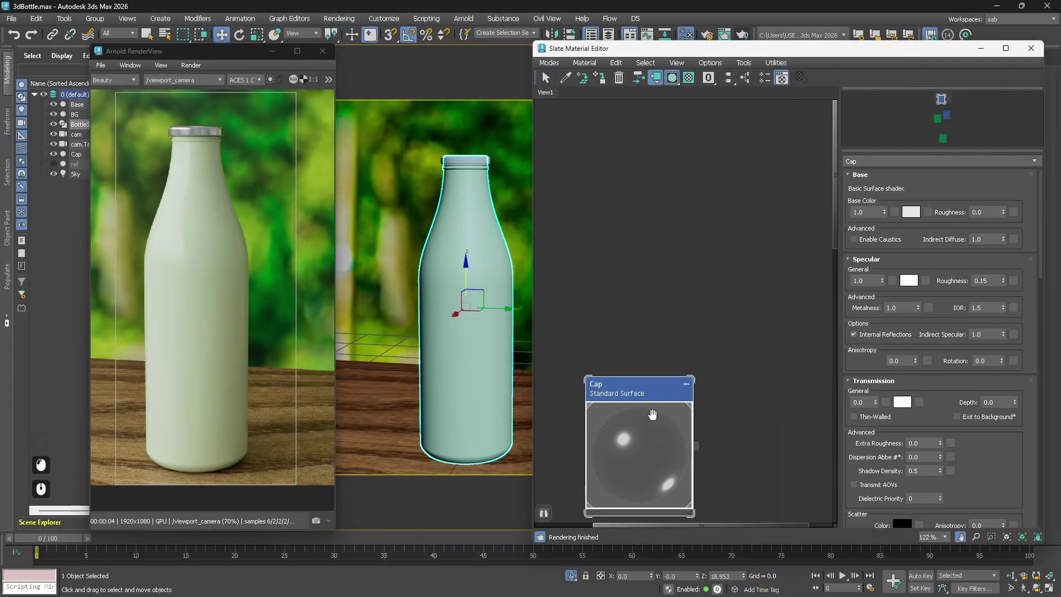
right_click(648, 148)
mouse_move(670, 157)
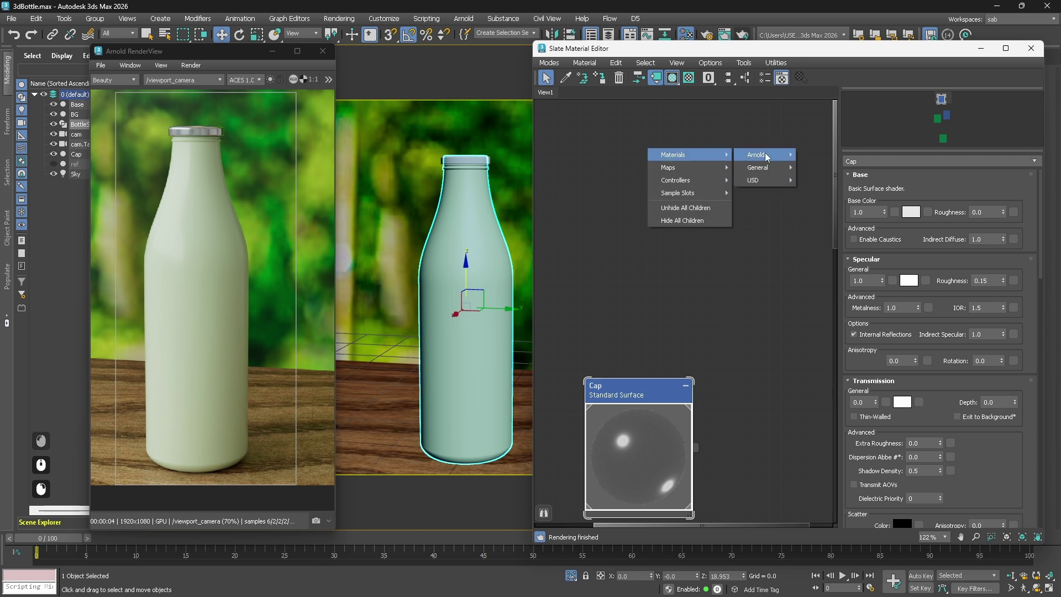
mouse_move(765, 154)
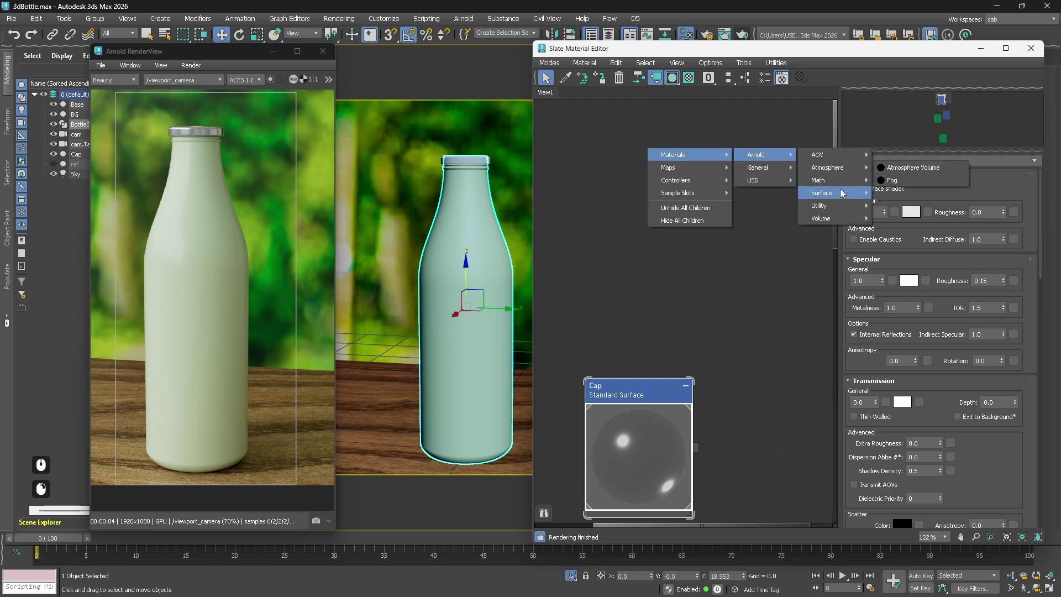
mouse_move(841, 192)
click(898, 269)
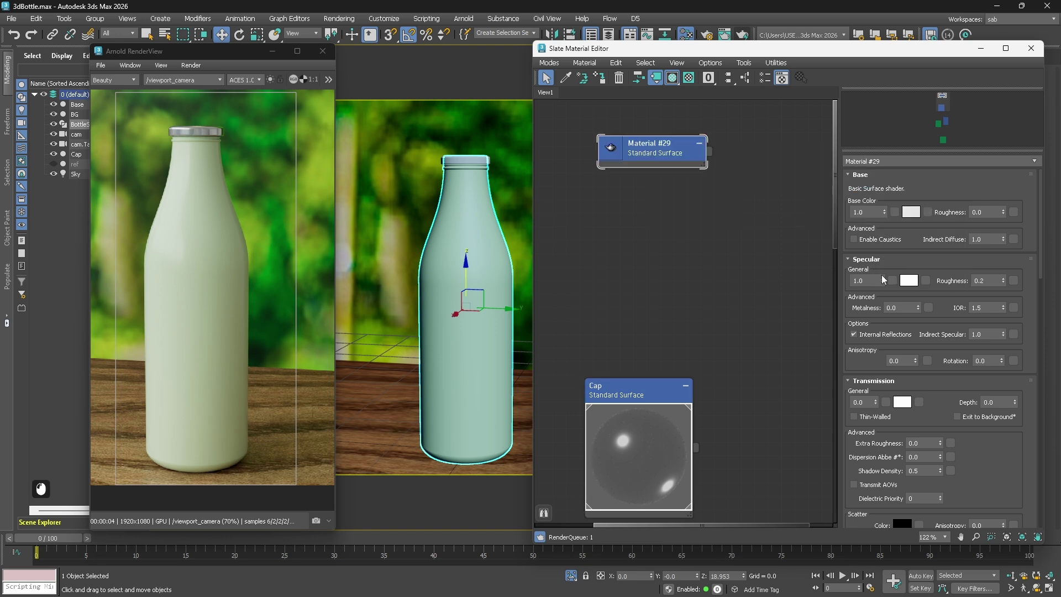
- Rename the new Standard Surface material as Bottle_glass and set its specular roughness to 0
click(885, 162)
text(Bottle_glass)
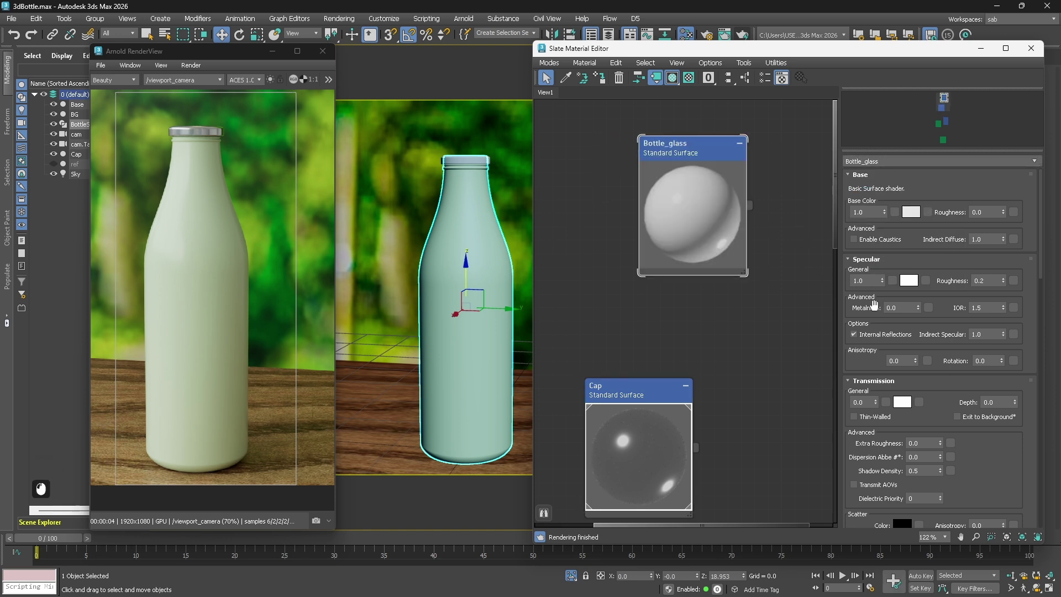
drag(866, 281, 843, 281)
drag(987, 282, 949, 285)
text(0)
key(Return)
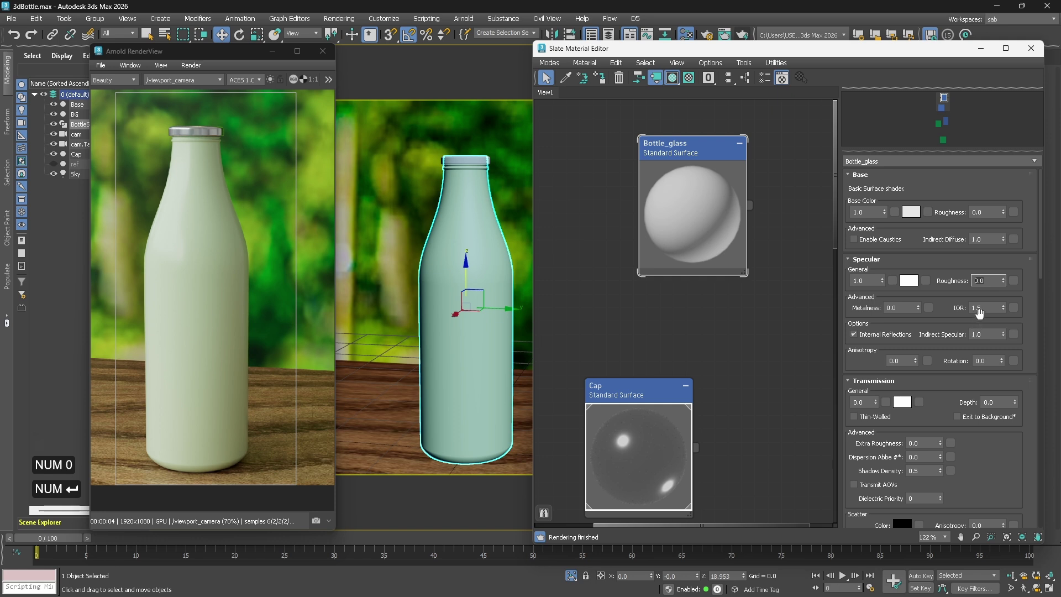
- Set the Bottle_glass material's specular IOR to 1.333
click(977, 308)
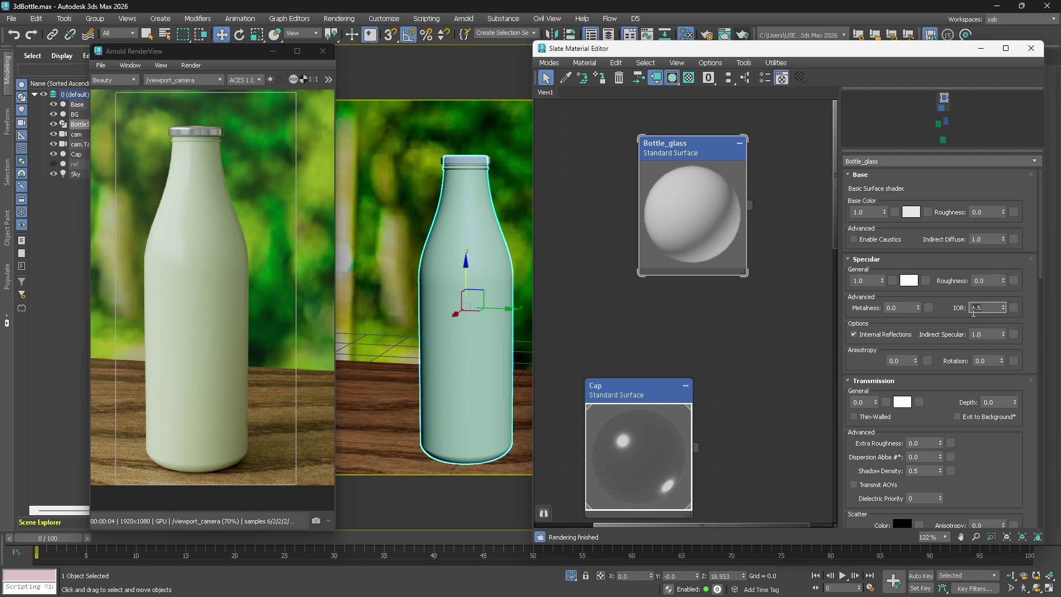
text(1.)
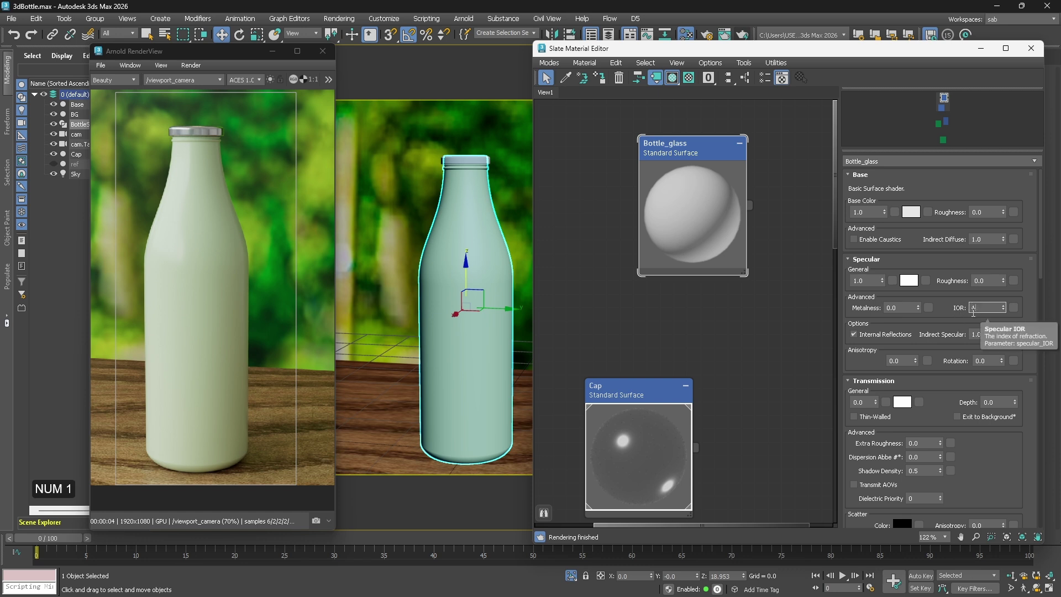
text(3333)
key(Return)
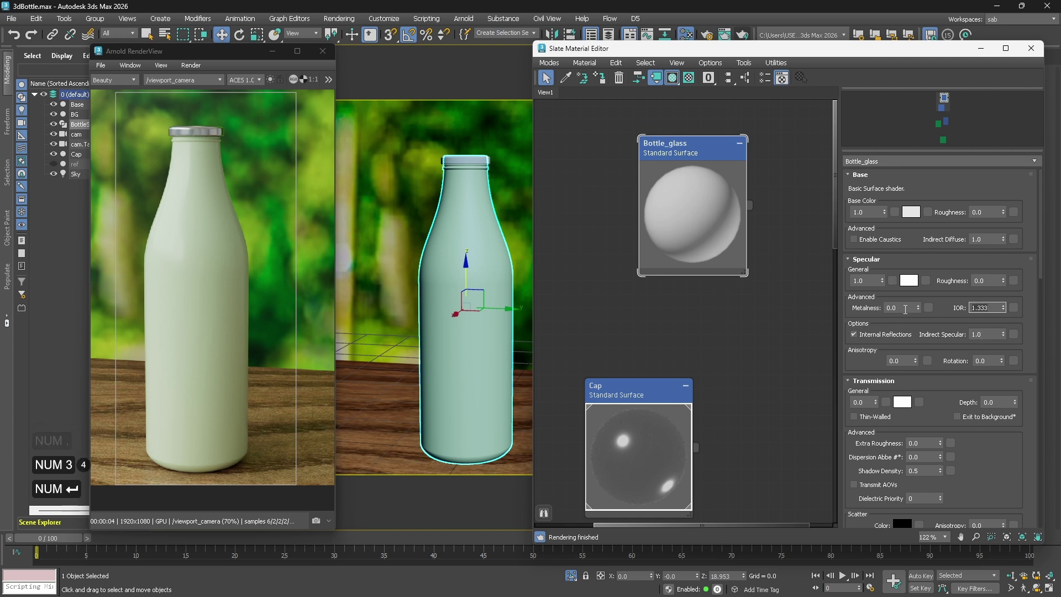
drag(904, 308, 872, 309)
click(884, 220)
- Set the Bottle_glass material's transmission weight to 1
scroll(956, 306, down, 5)
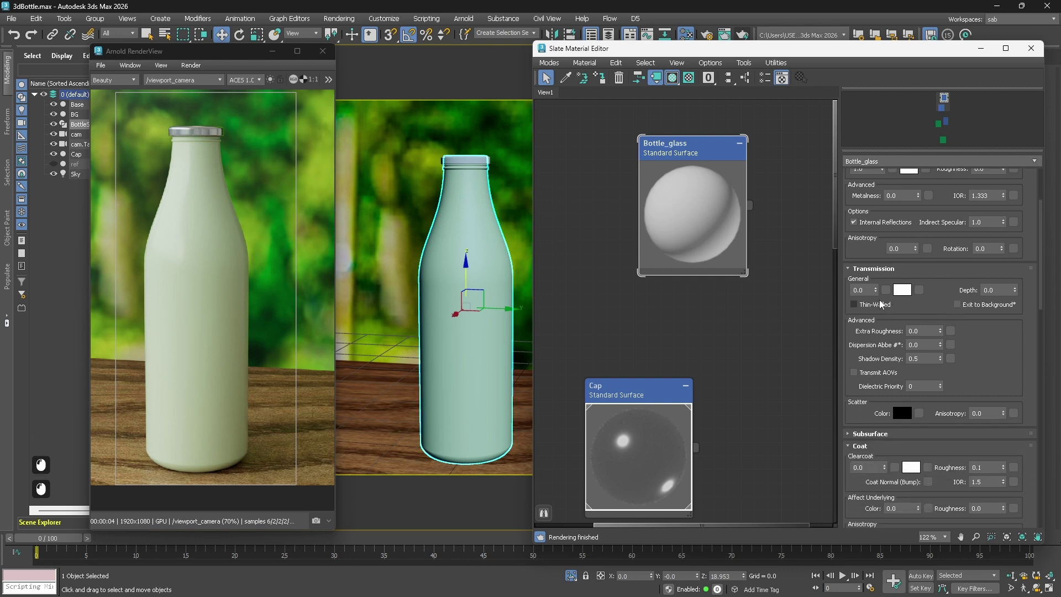
click(866, 290)
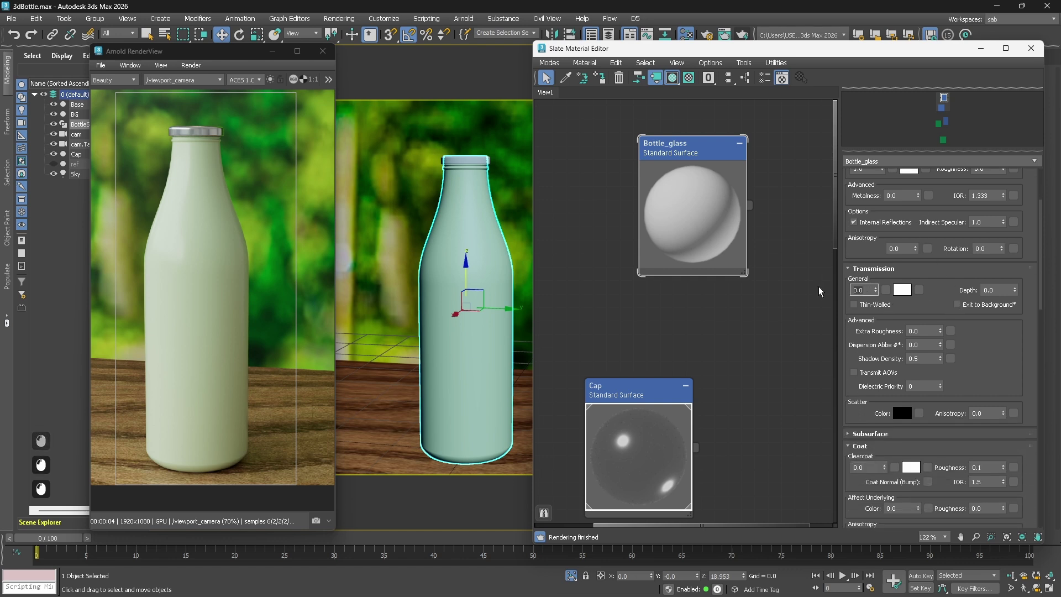
text(1)
key(Return)
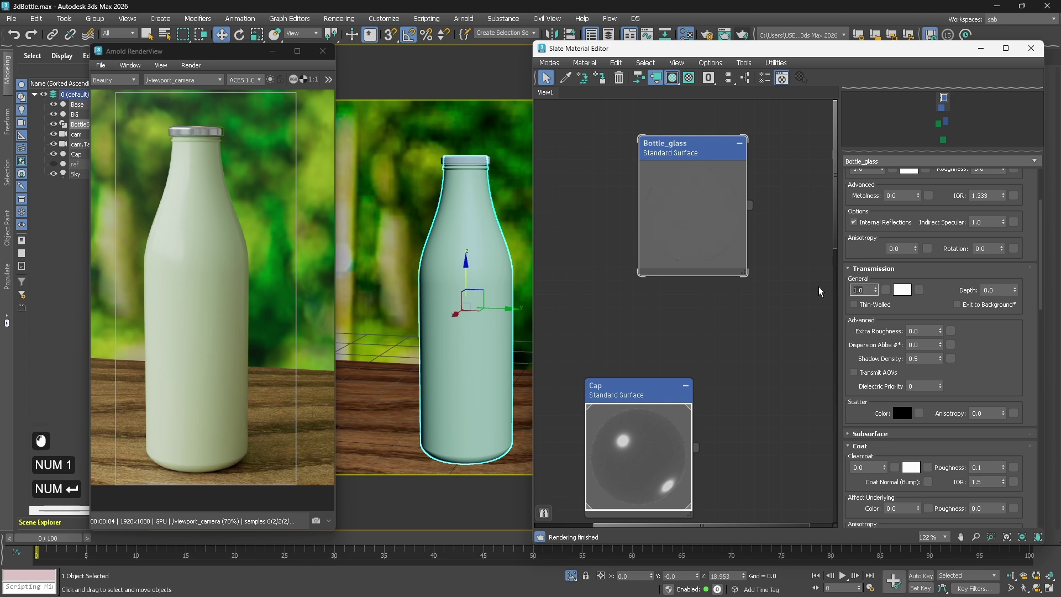
- Assign the Bottle_glass material to the selected bottle object
right_click(670, 156)
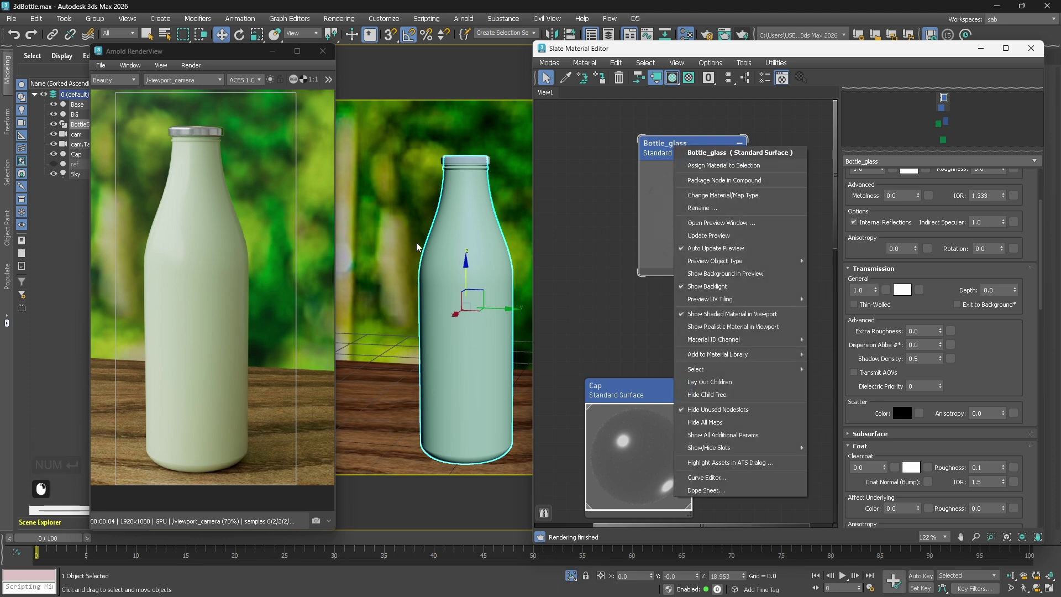
click(83, 127)
right_click(686, 154)
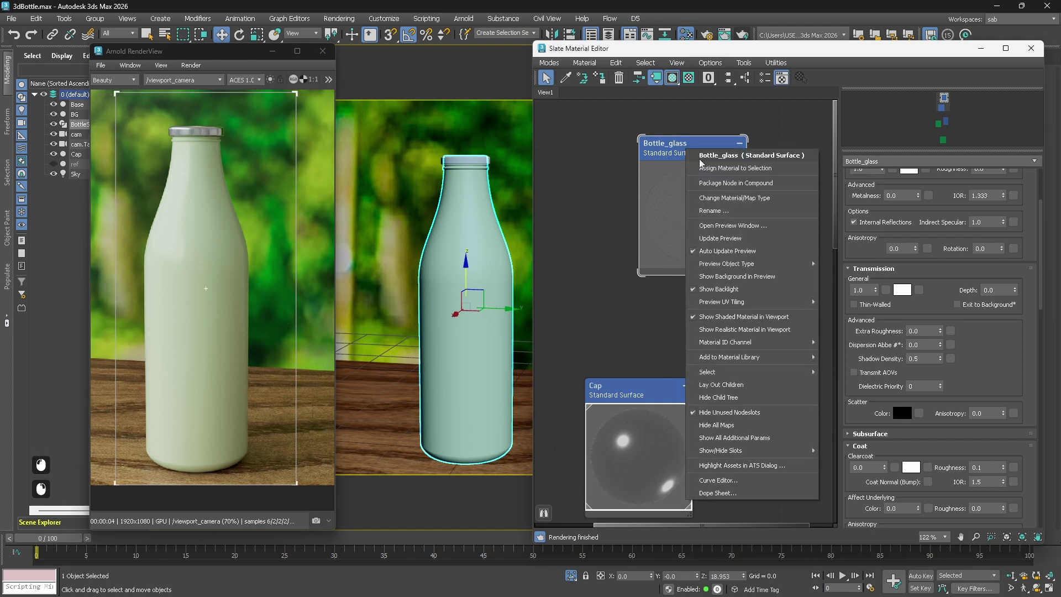
click(719, 168)
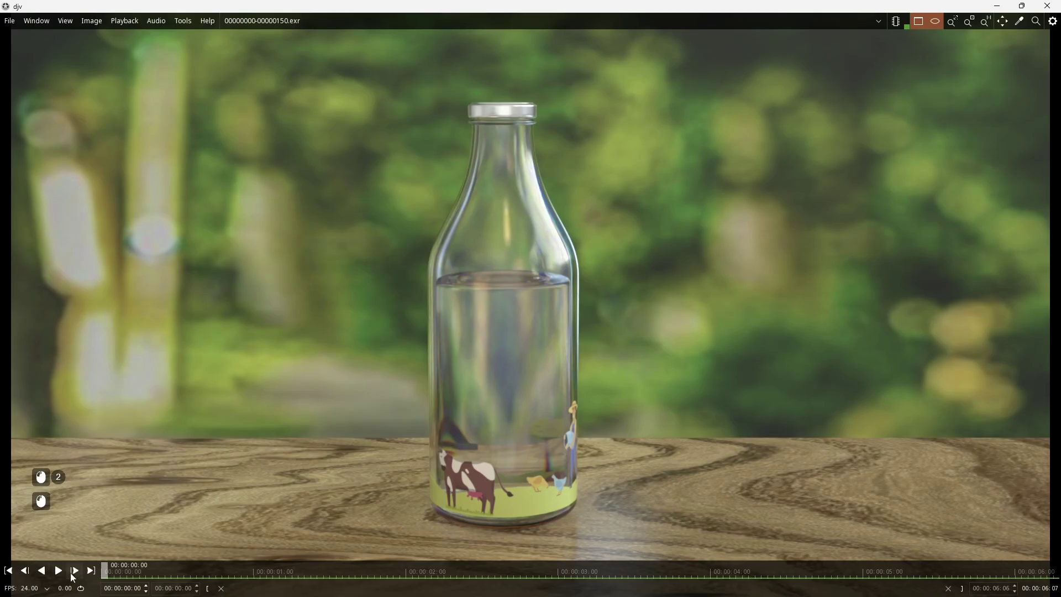
- Switch to djv and play the rendered bottle image sequence
click(58, 571)
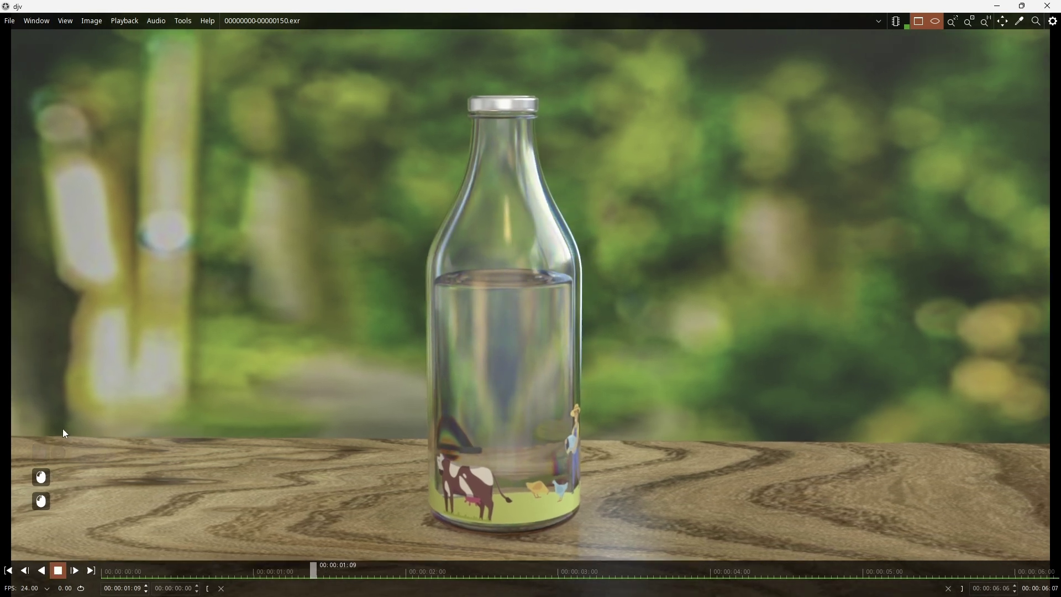